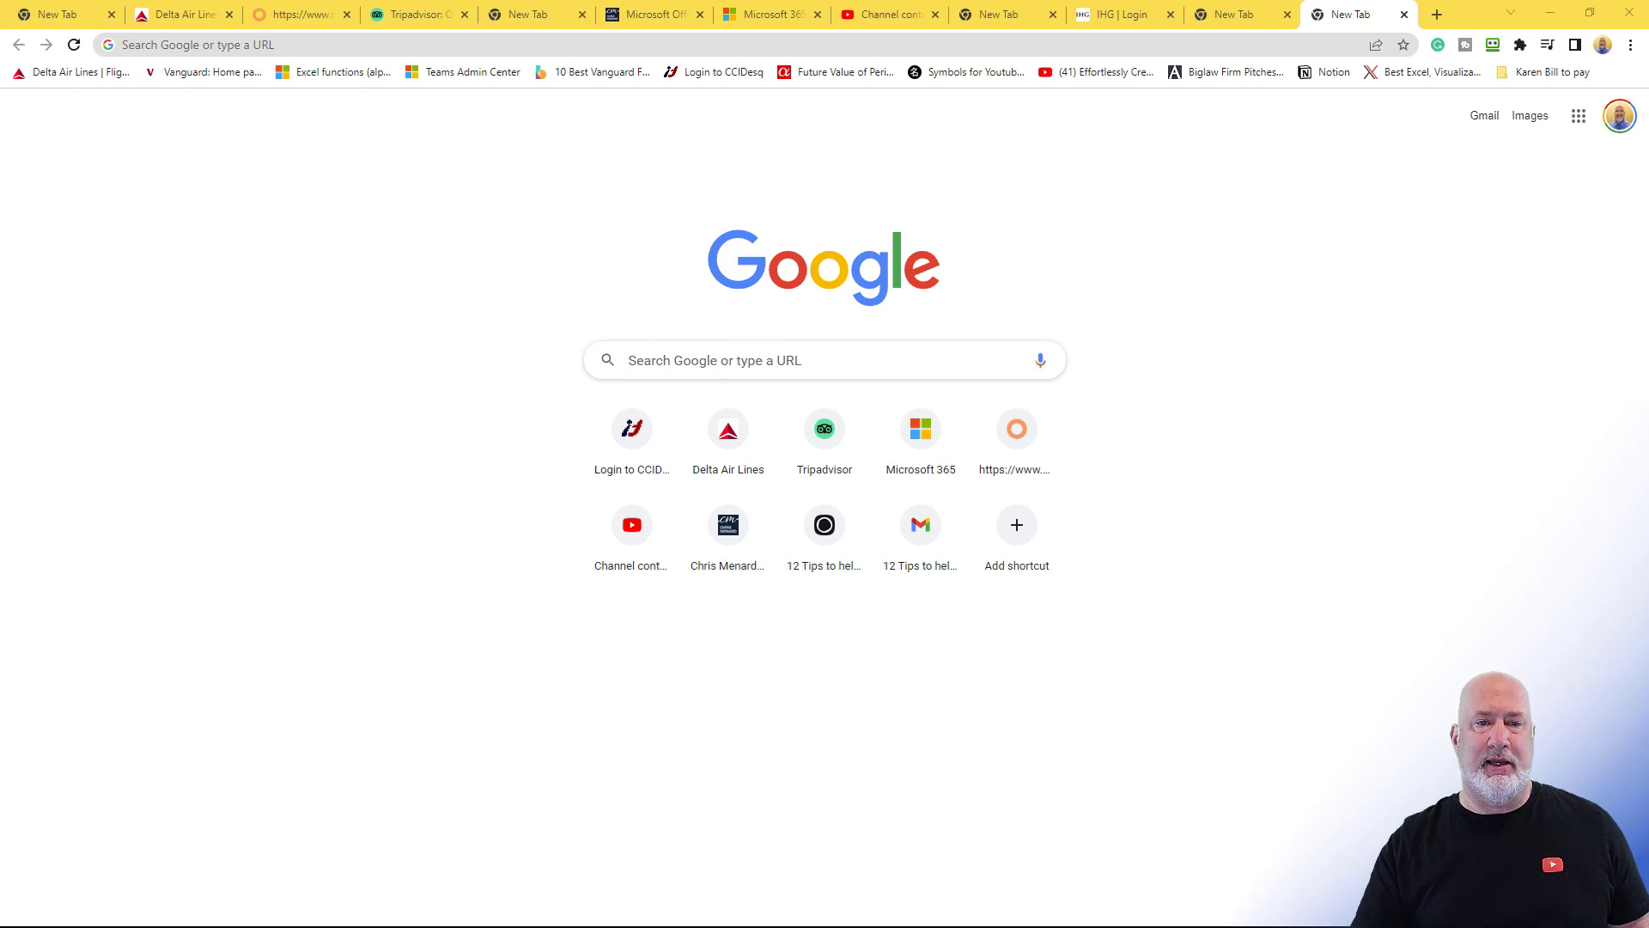
Scroll through the Microsoft training site, then bring up the Delta Air Lines tab
{"action": "left_click", "coordinate": [663, 16]}
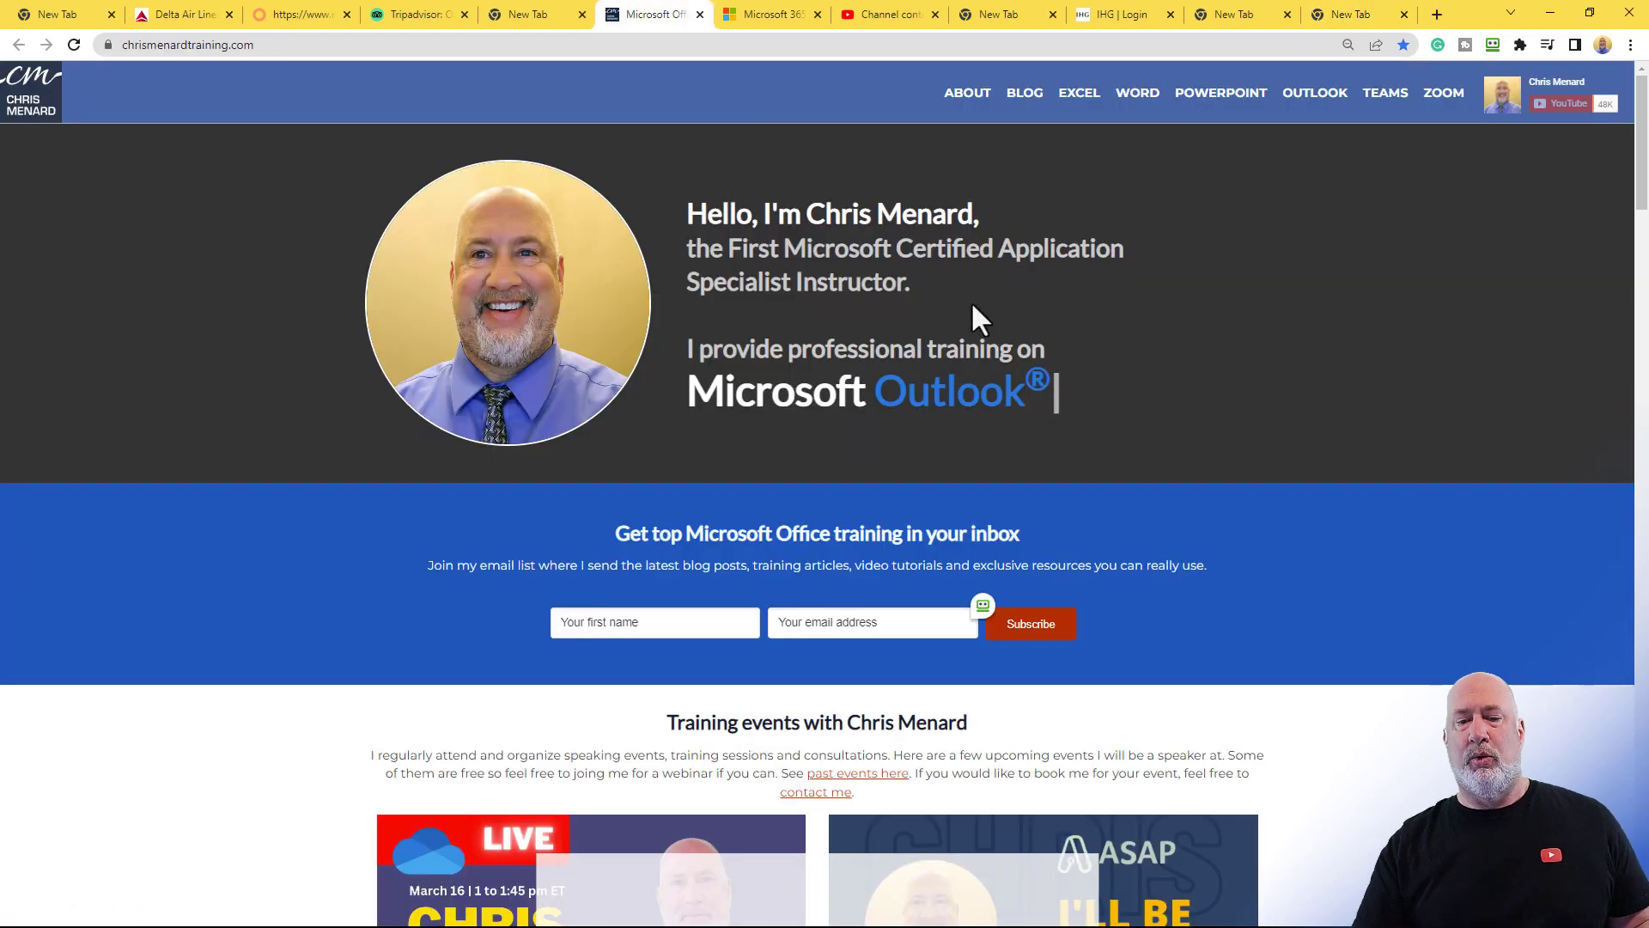
{"action": "scroll", "coordinate": [1101, 378], "scroll_direction": "down", "scroll_amount": 8}
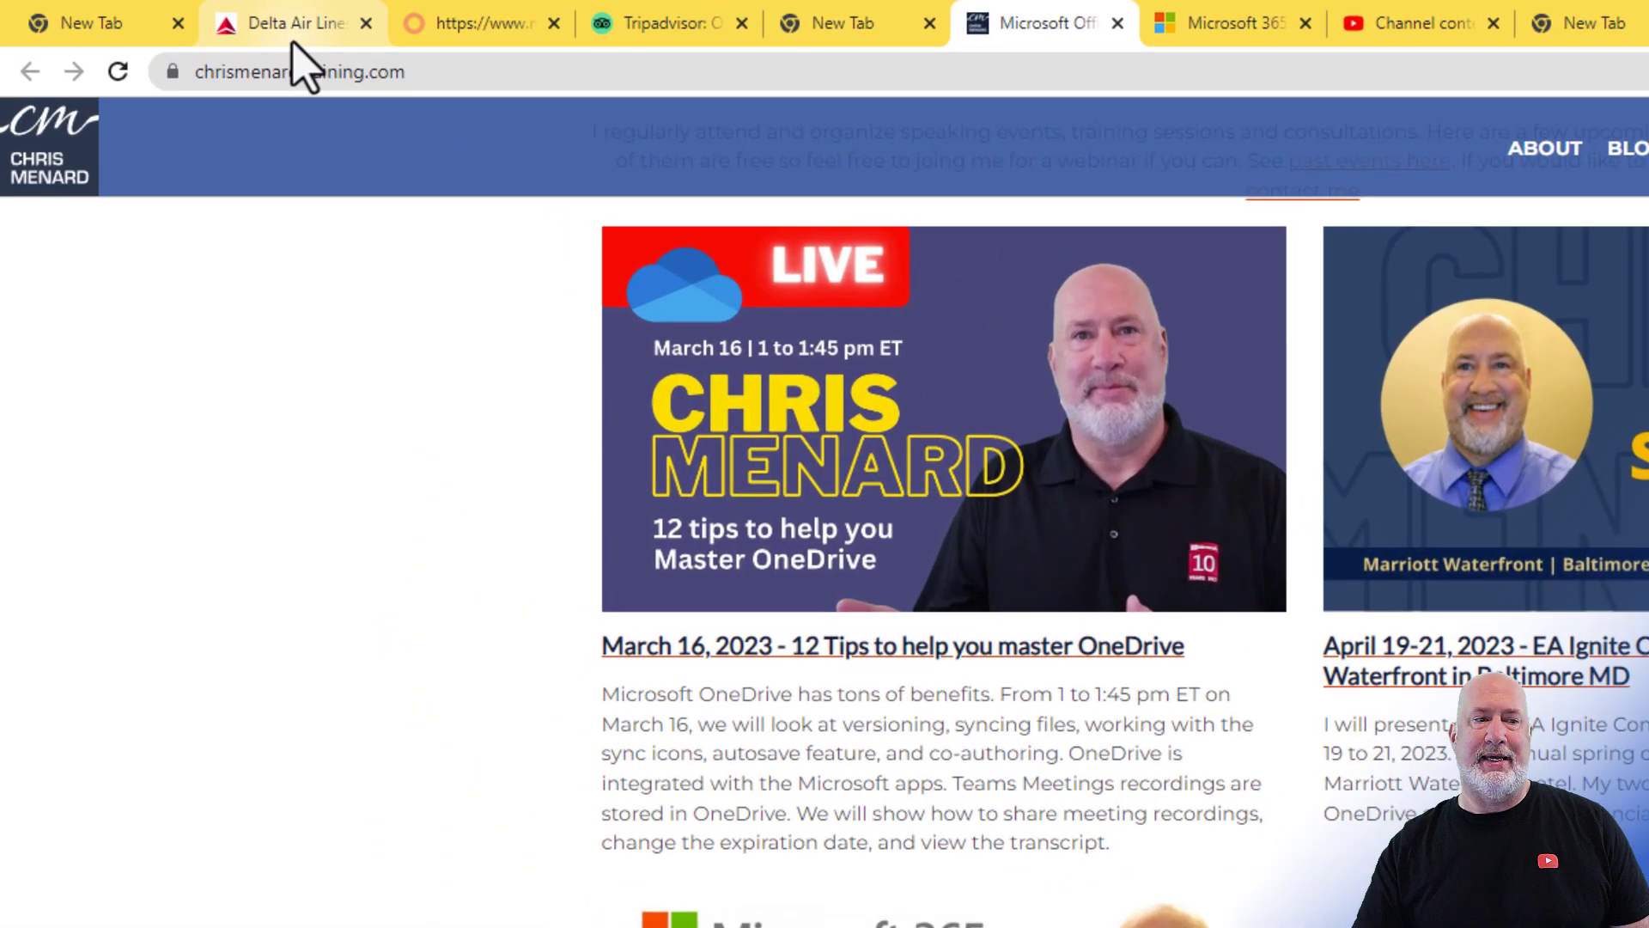
{"action": "left_click", "coordinate": [184, 17]}
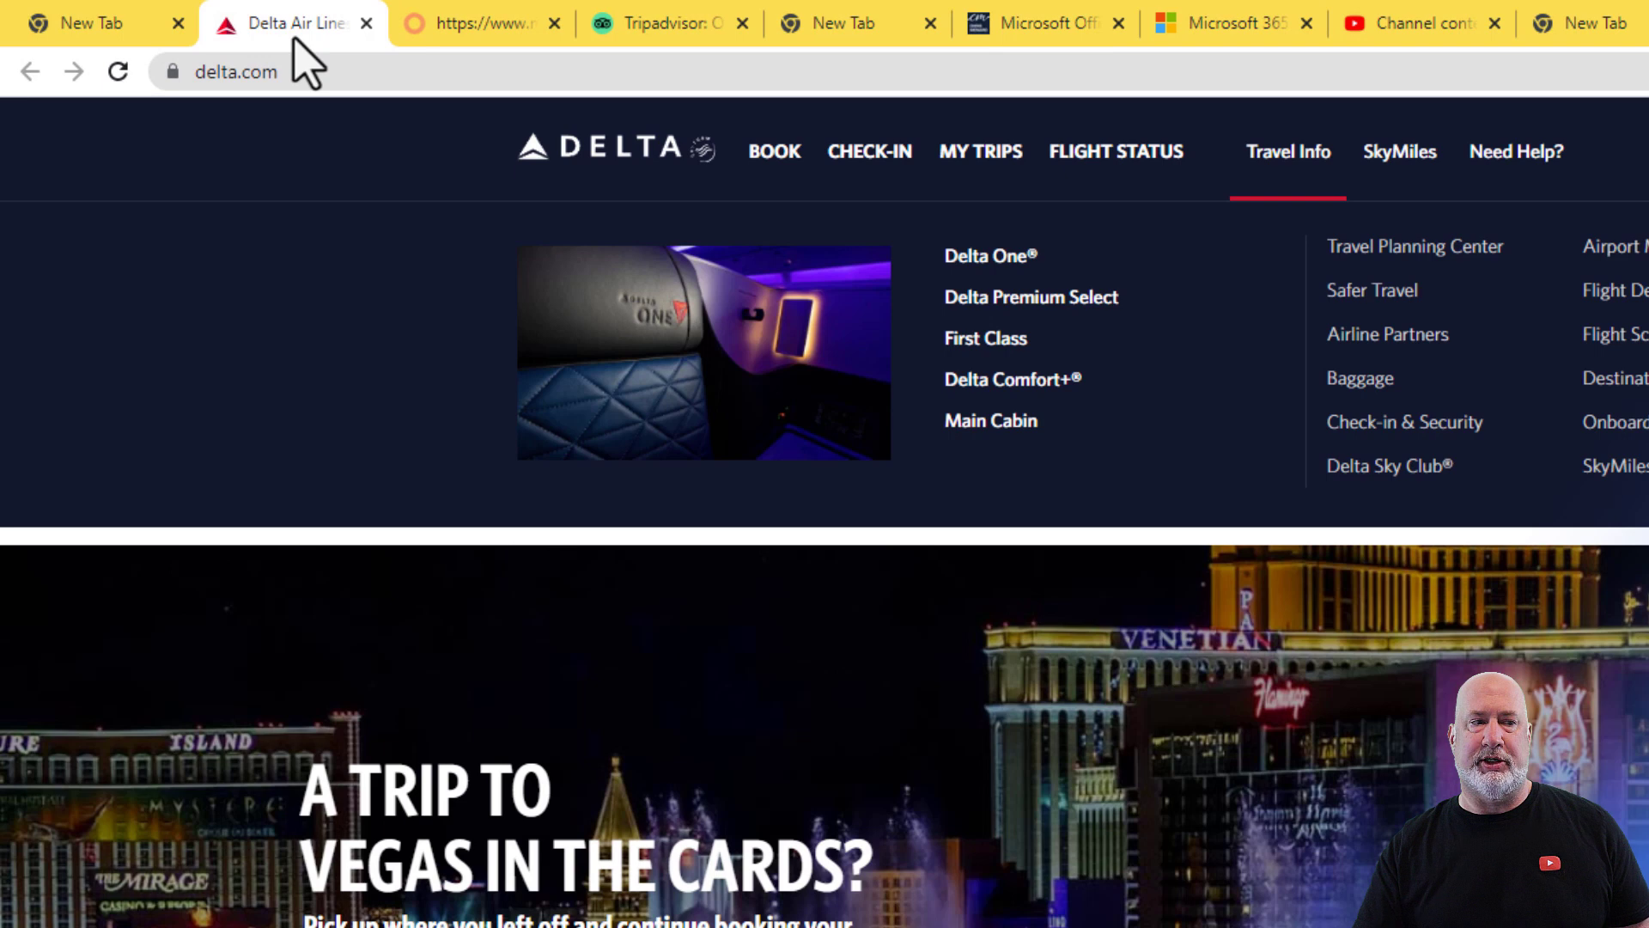
Put the Delta Air Lines tab into a new red tab group with a travel group name
{"action": "right_click", "coordinate": [294, 39]}
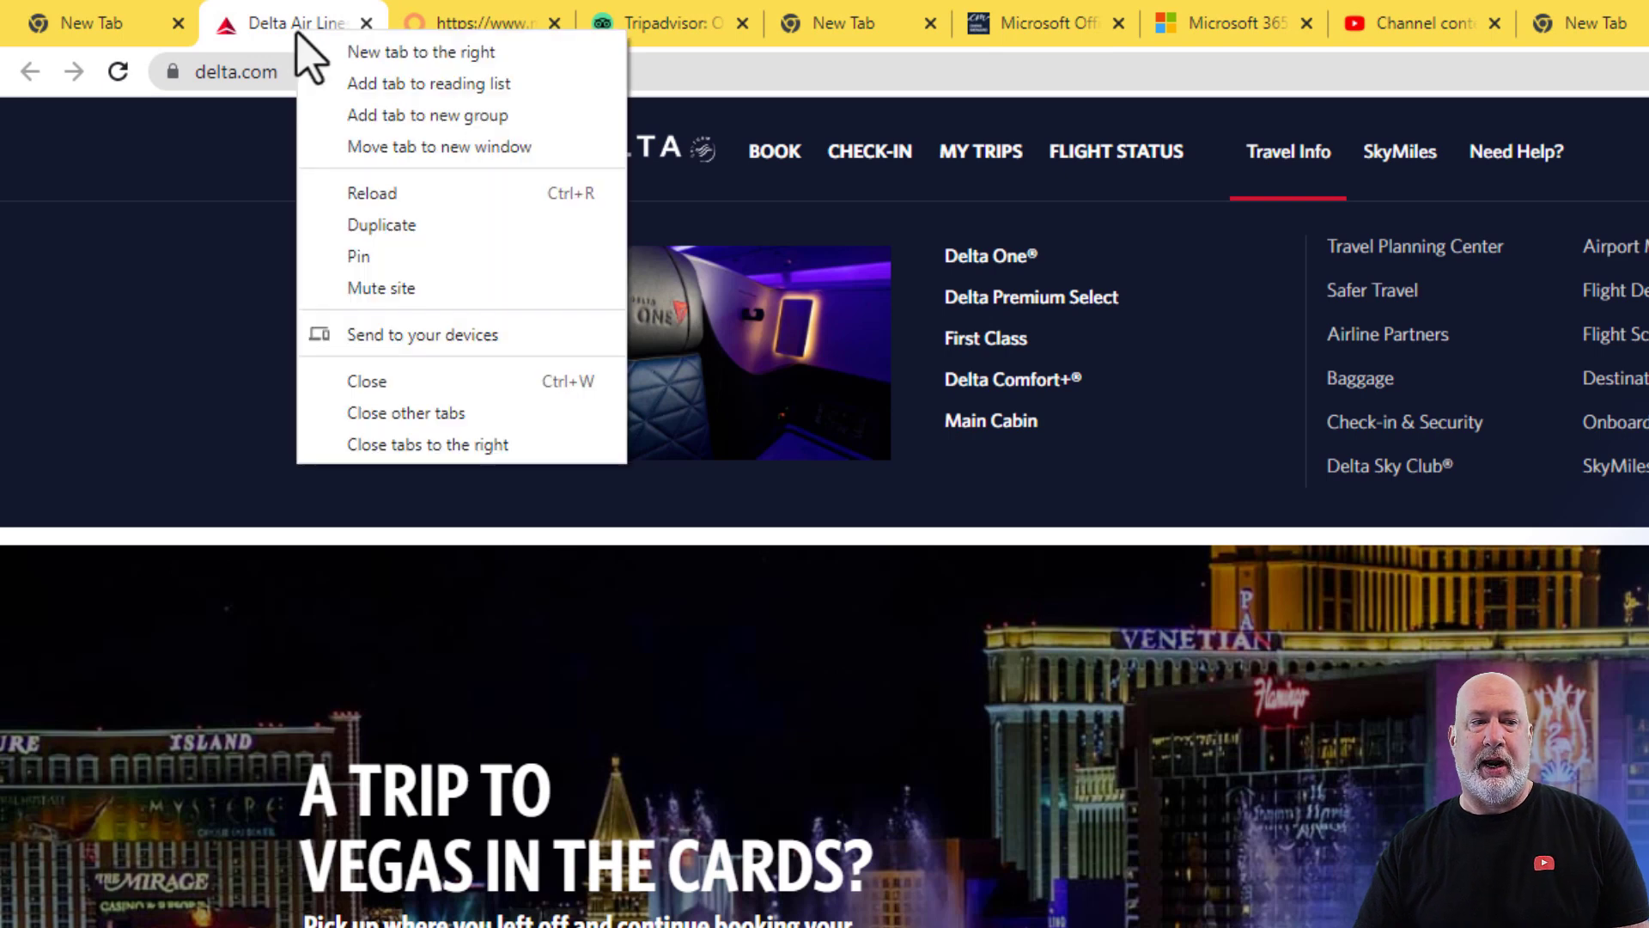
{"action": "left_click", "coordinate": [473, 121]}
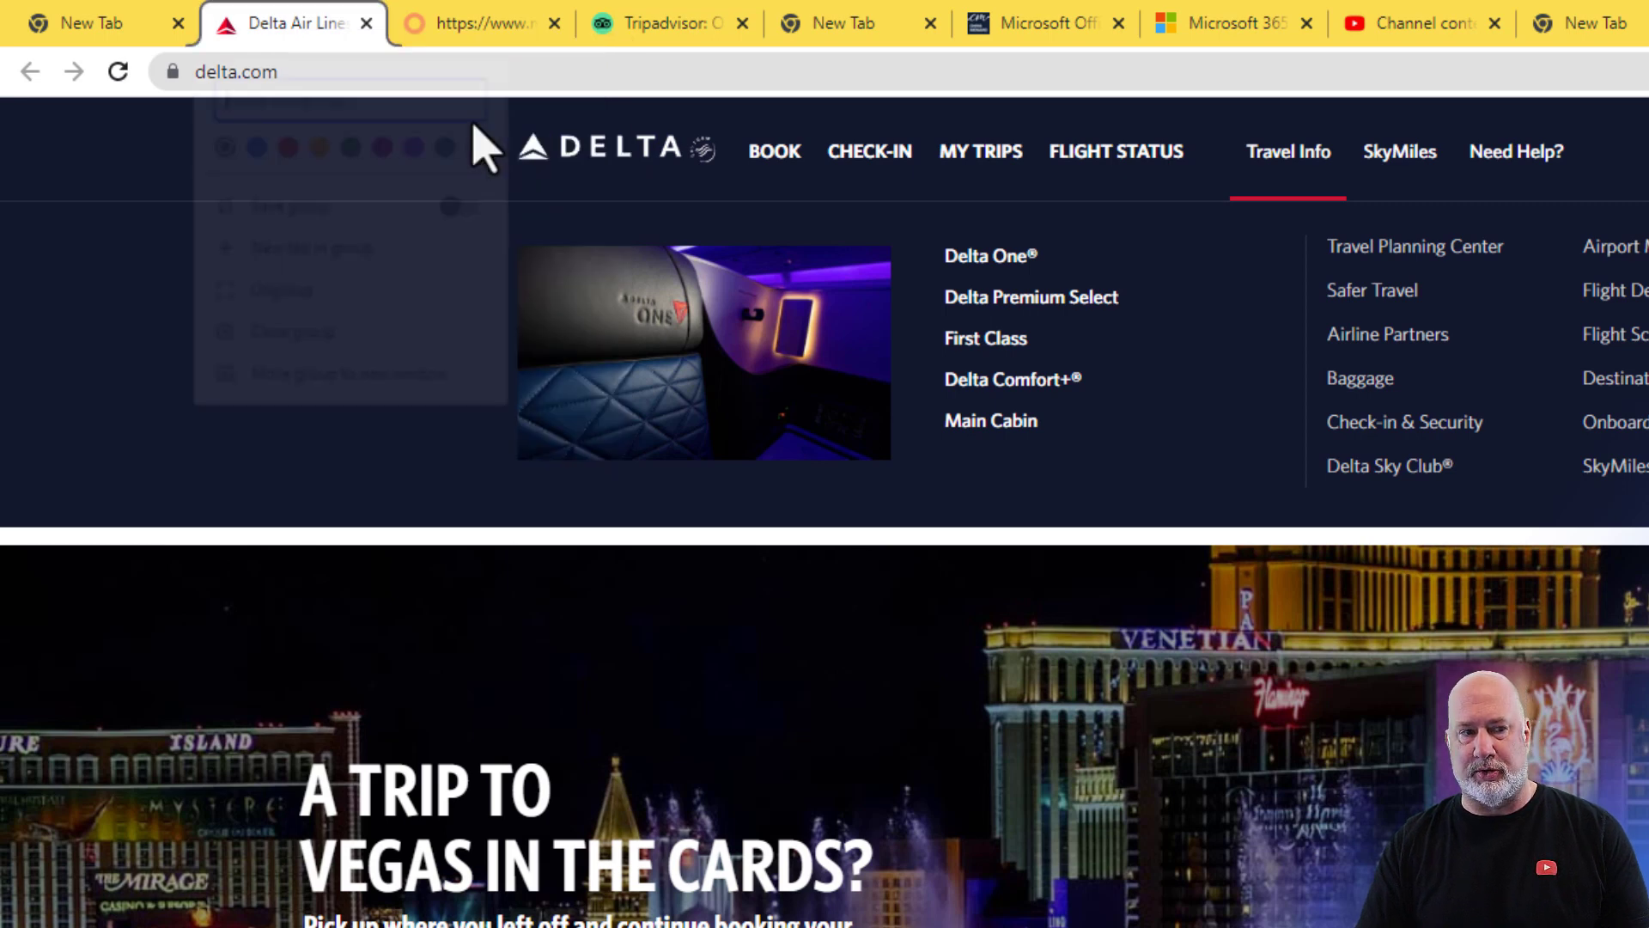
{"action": "type", "text": "Travel for Chris"}
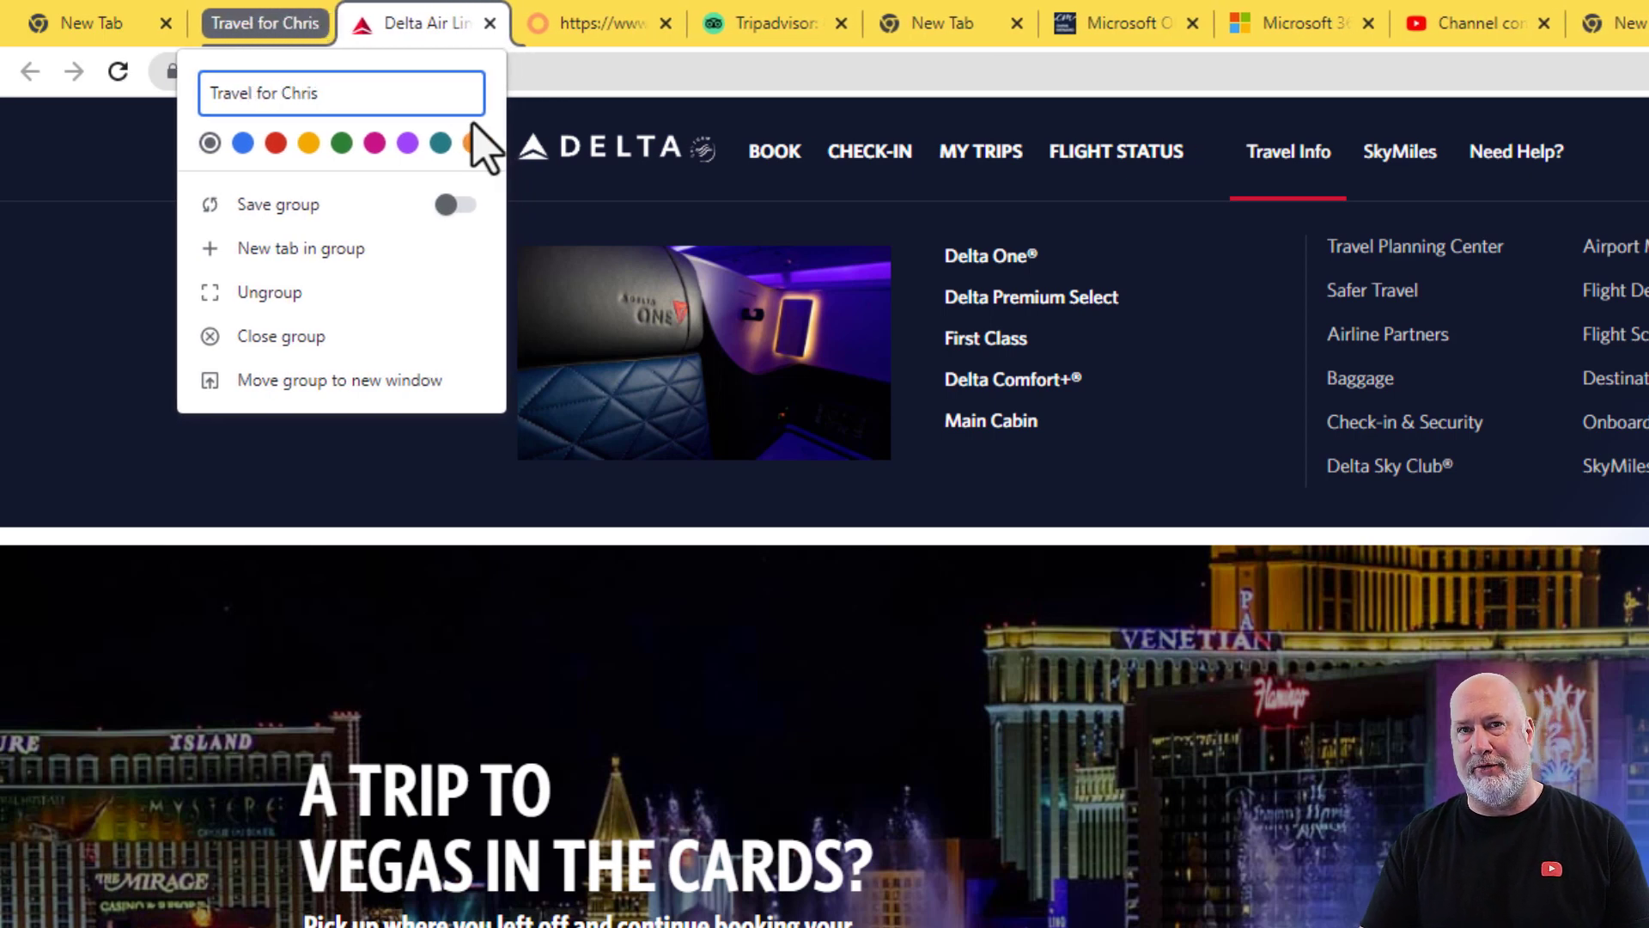
{"action": "left_click", "coordinate": [276, 142]}
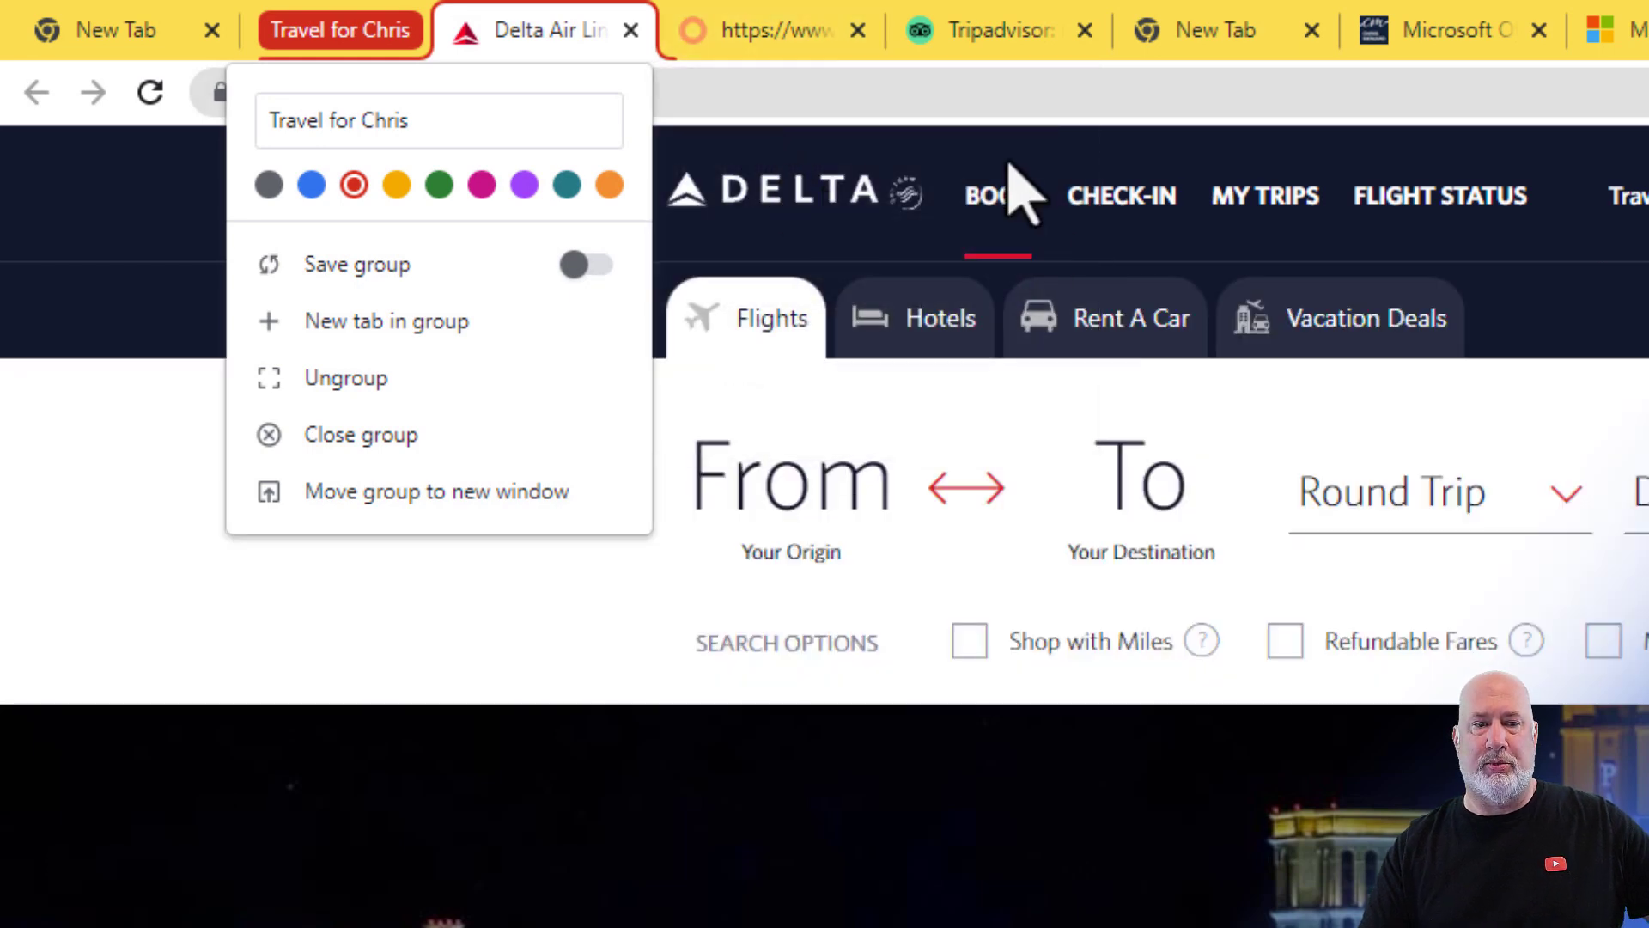
Close the group settings, then collapse and re-expand the red travel group
{"action": "left_click", "coordinate": [1038, 172]}
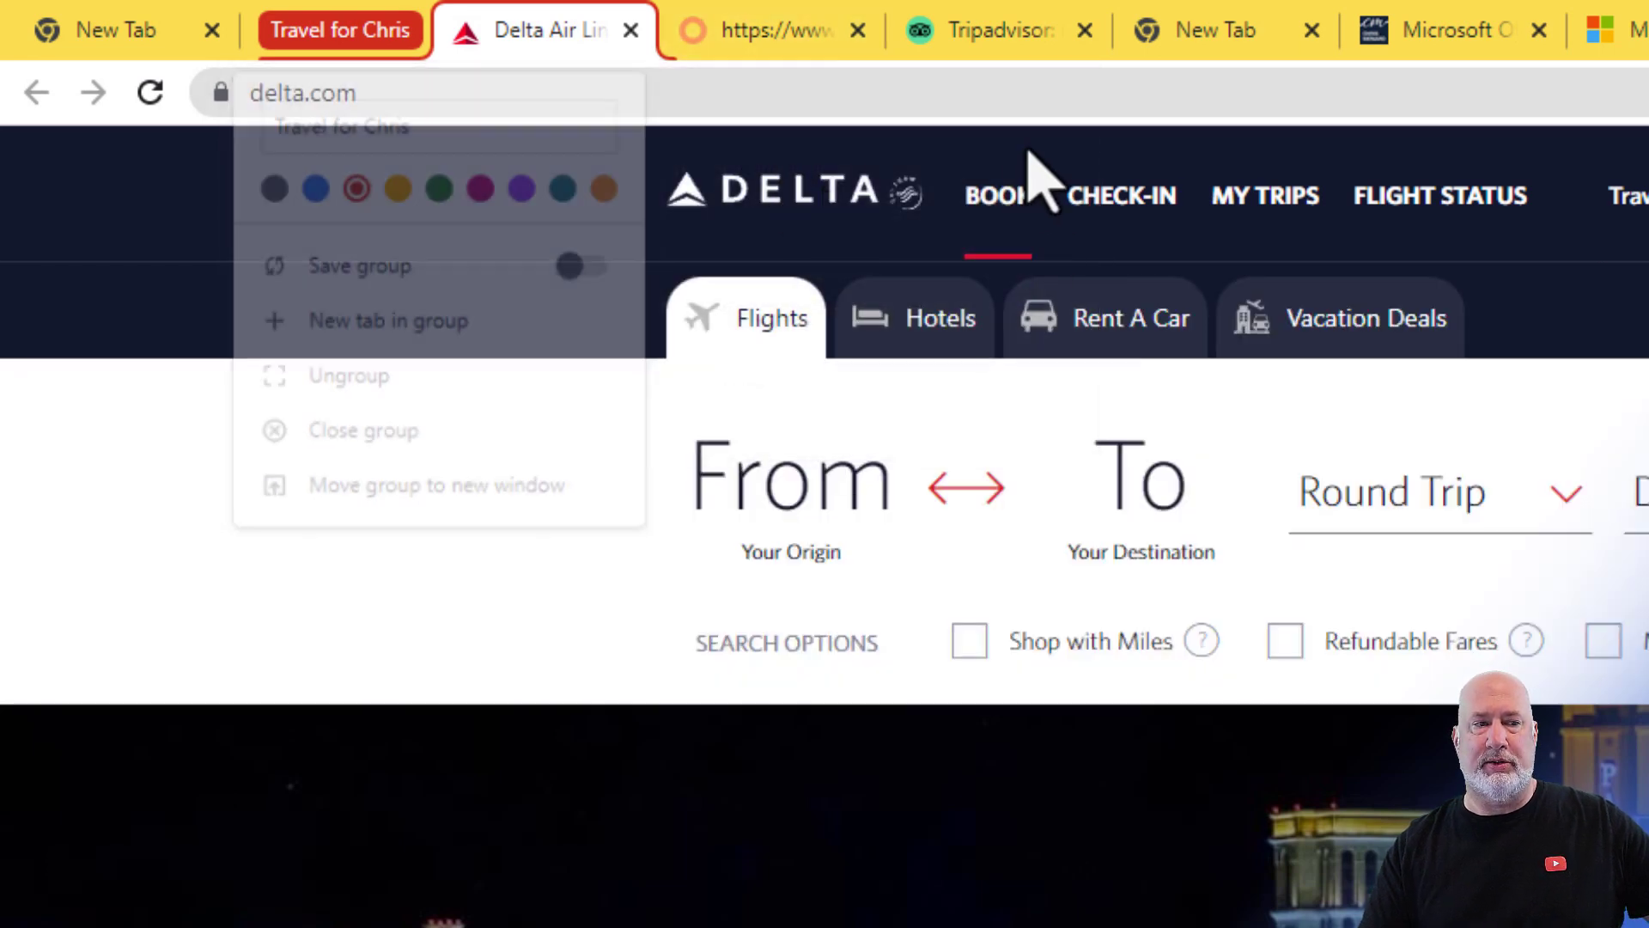
{"action": "left_click", "coordinate": [339, 43]}
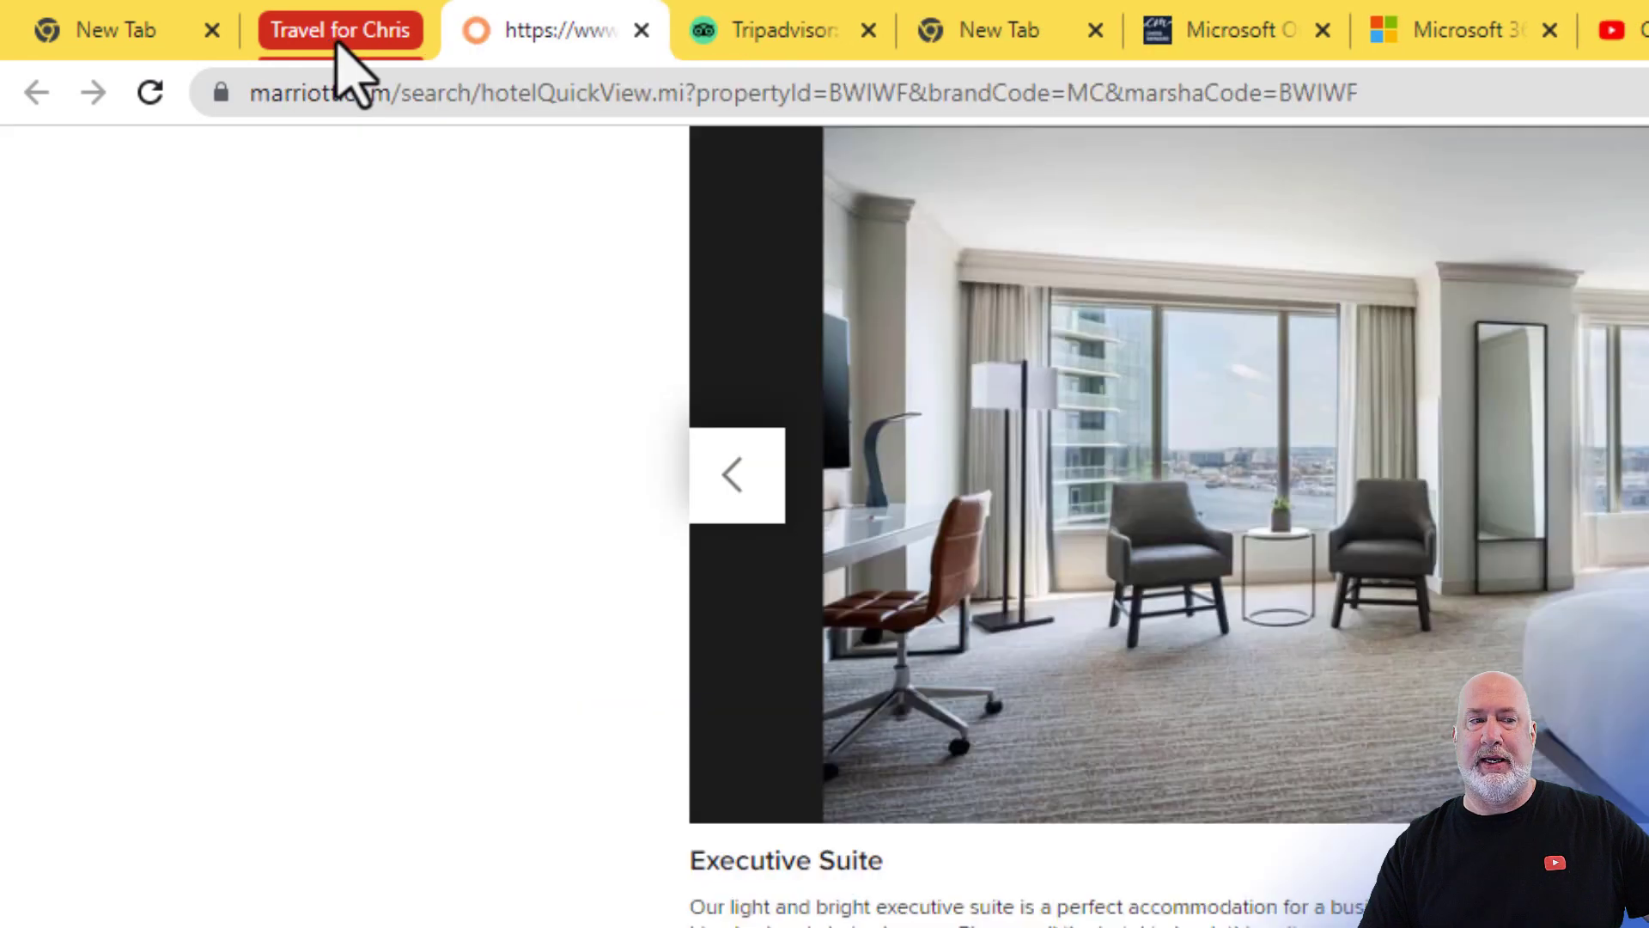
{"action": "left_click", "coordinate": [340, 34]}
{"action": "left_click", "coordinate": [338, 43]}
{"action": "left_click", "coordinate": [338, 45]}
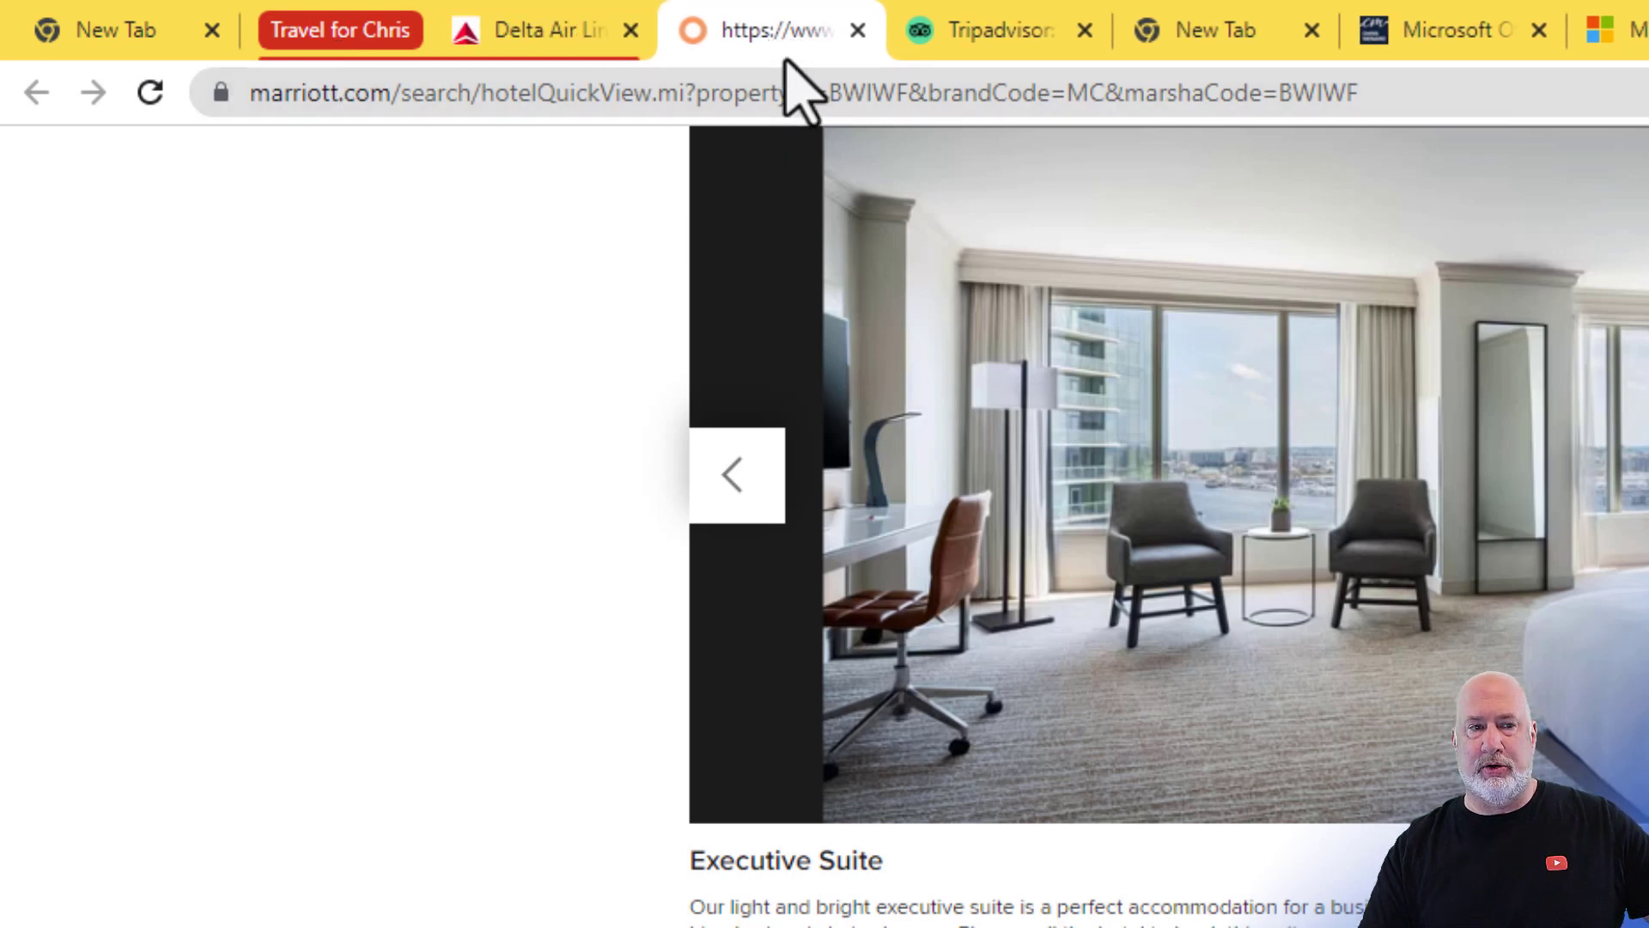
Add the Tripadvisor and Marriott hotel tabs to the red travel group
{"action": "left_click", "coordinate": [1007, 45]}
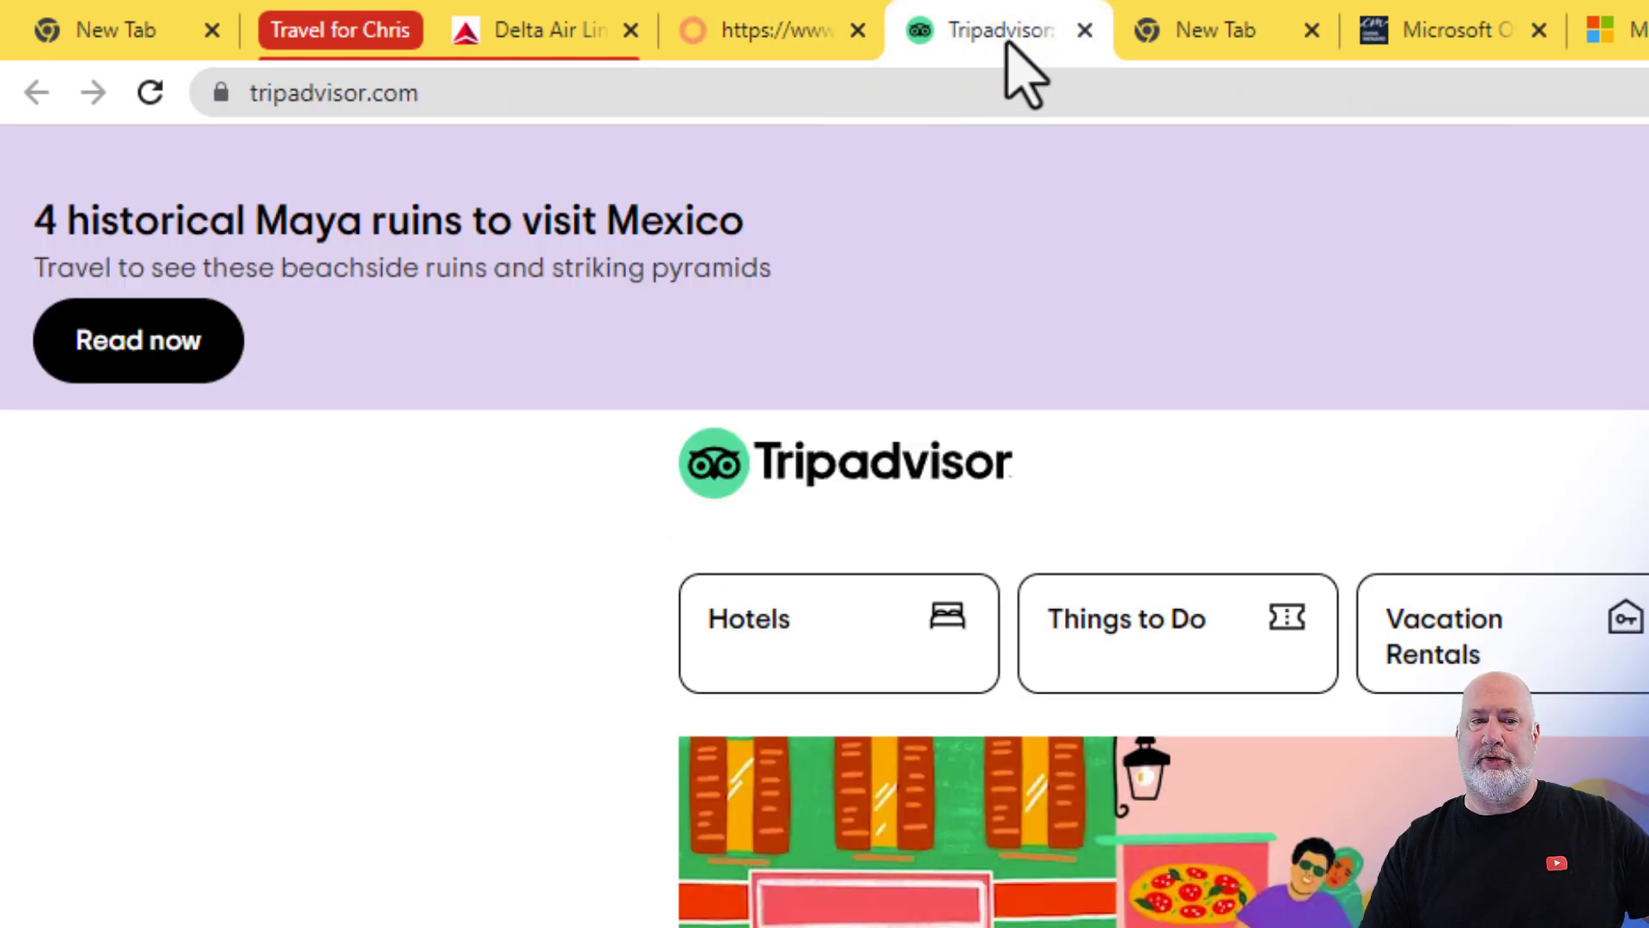
{"action": "right_click", "coordinate": [1007, 43]}
{"action": "mouse_move", "coordinate": [1132, 150]}
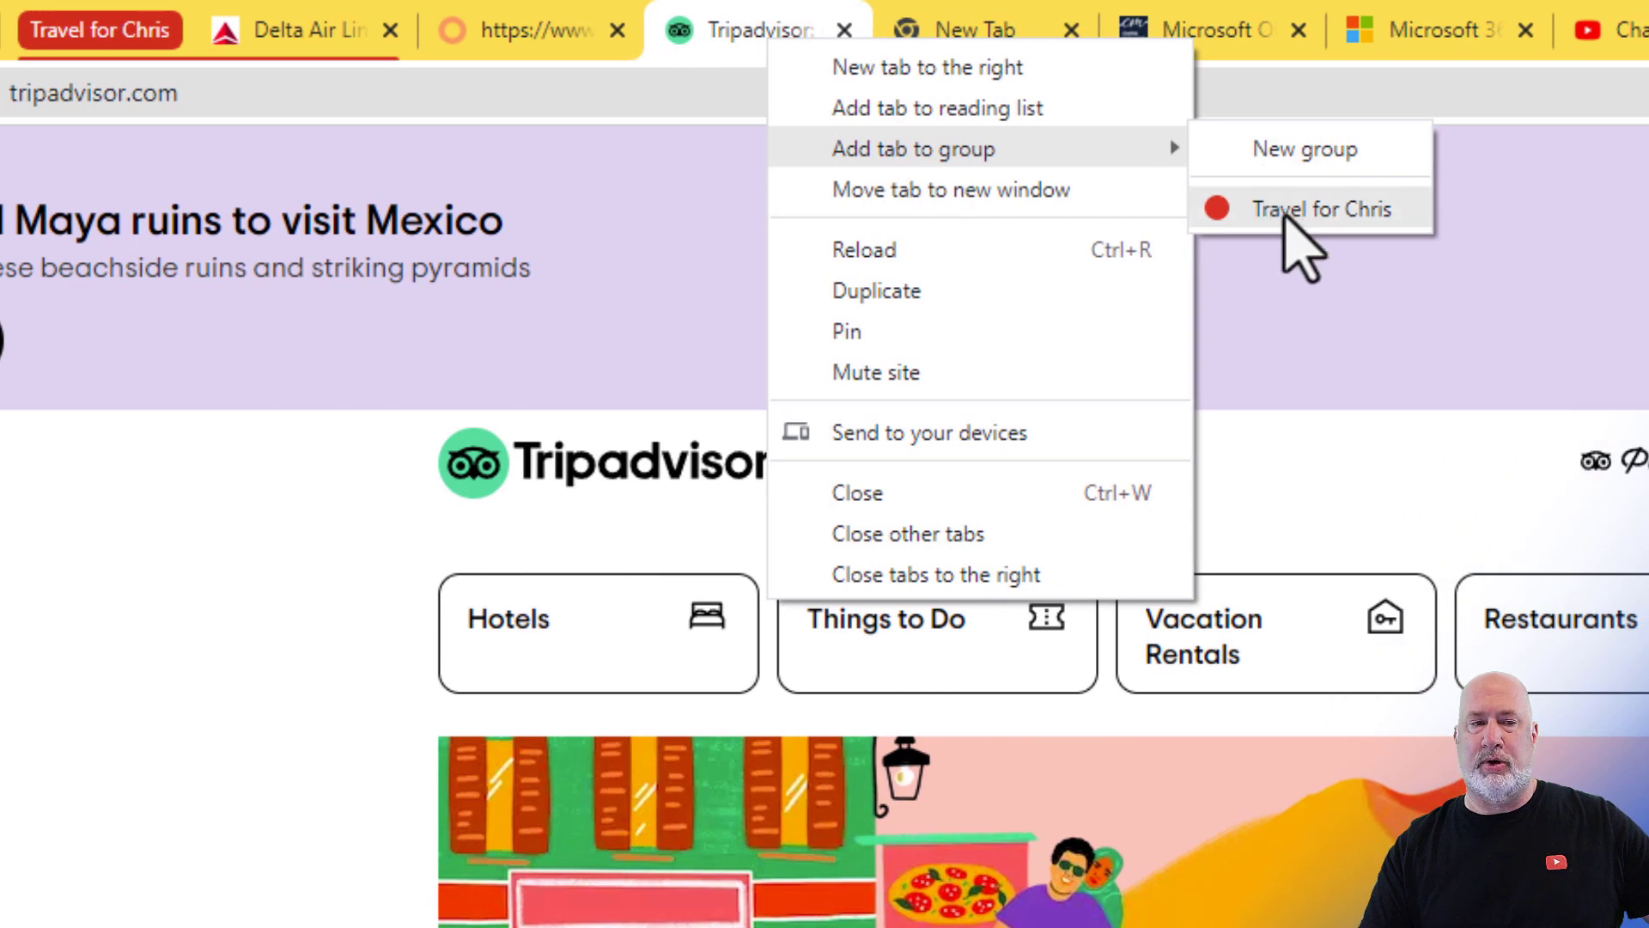
{"action": "left_click", "coordinate": [1287, 215]}
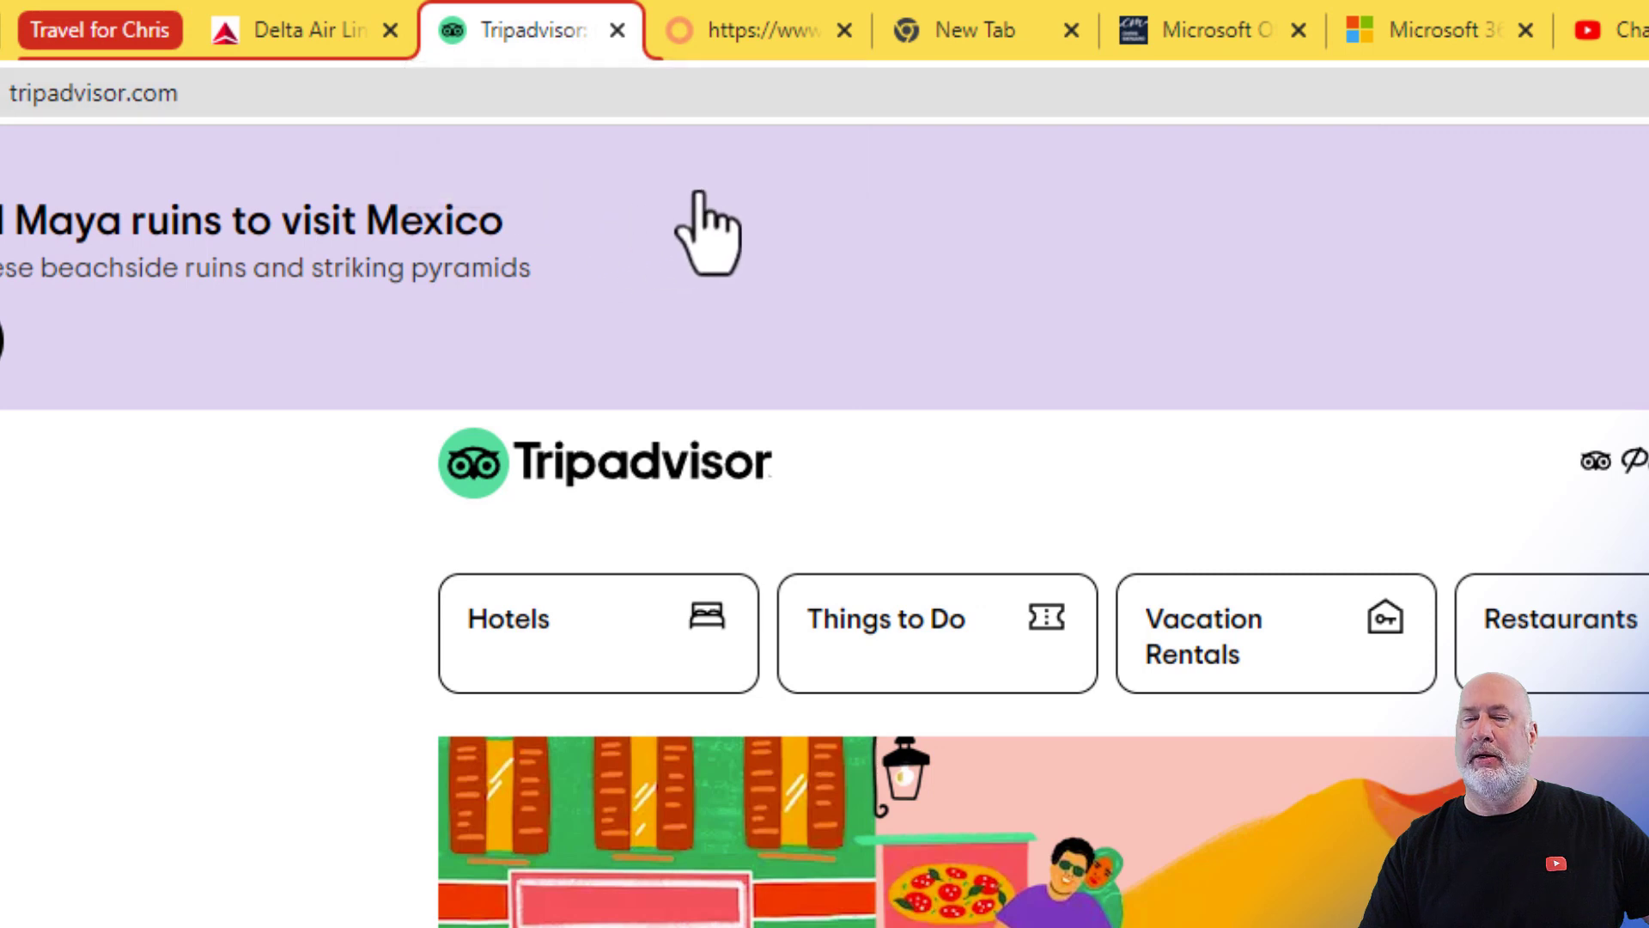
{"action": "left_click", "coordinate": [777, 51]}
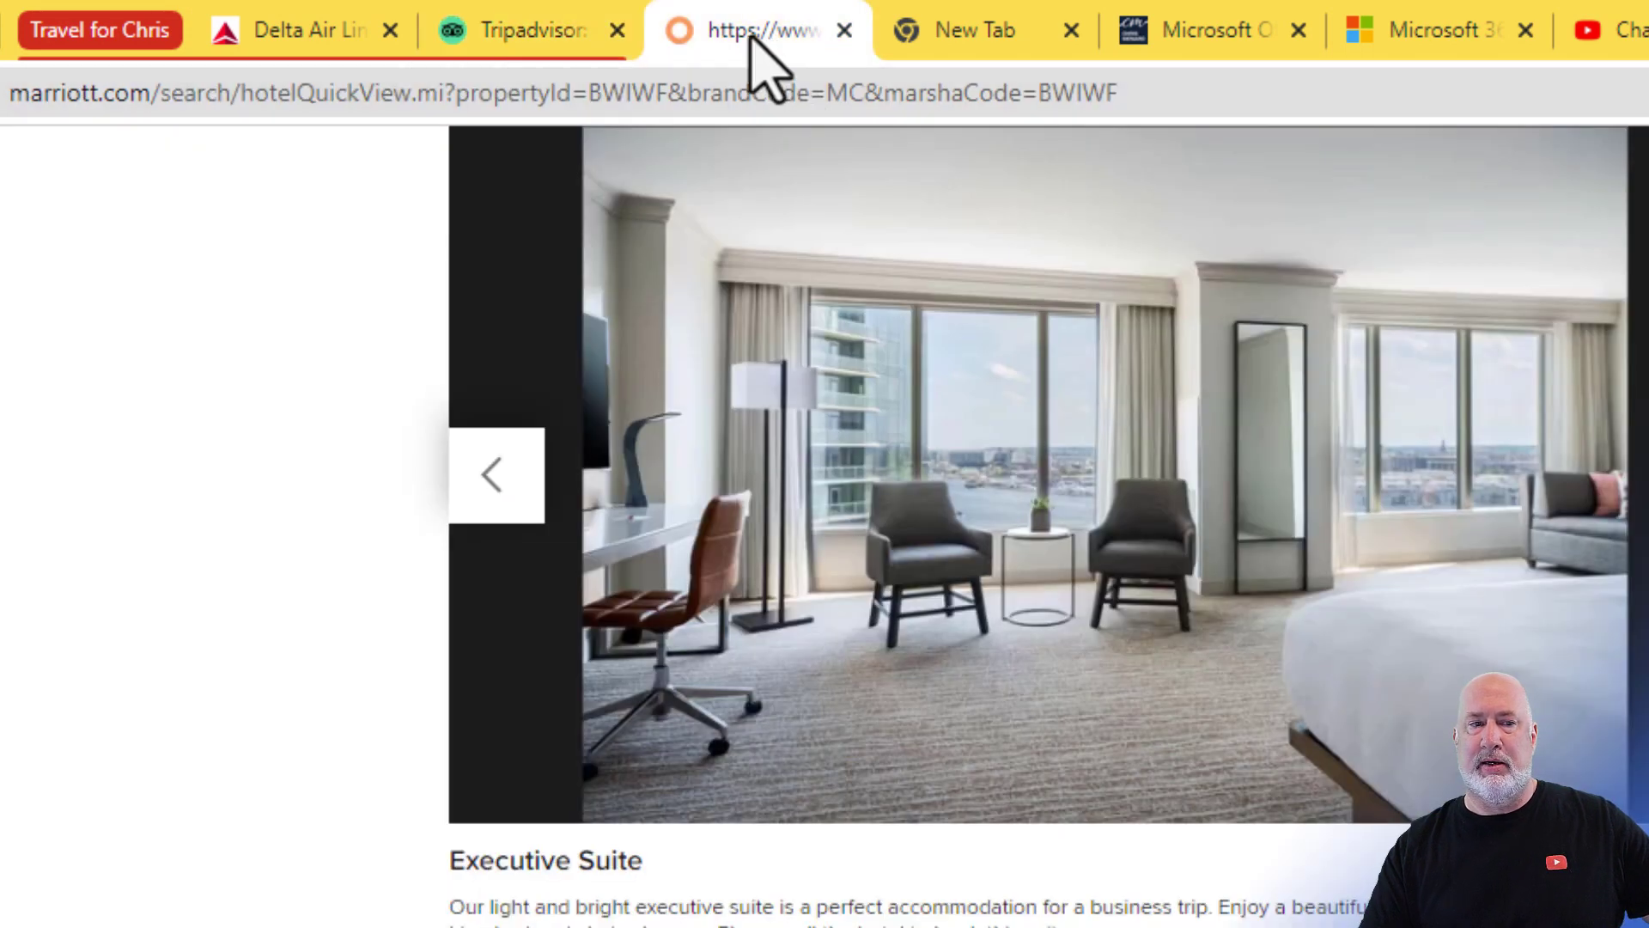
{"action": "left_click_drag", "start_coordinate": [755, 55], "coordinate": [515, 37]}
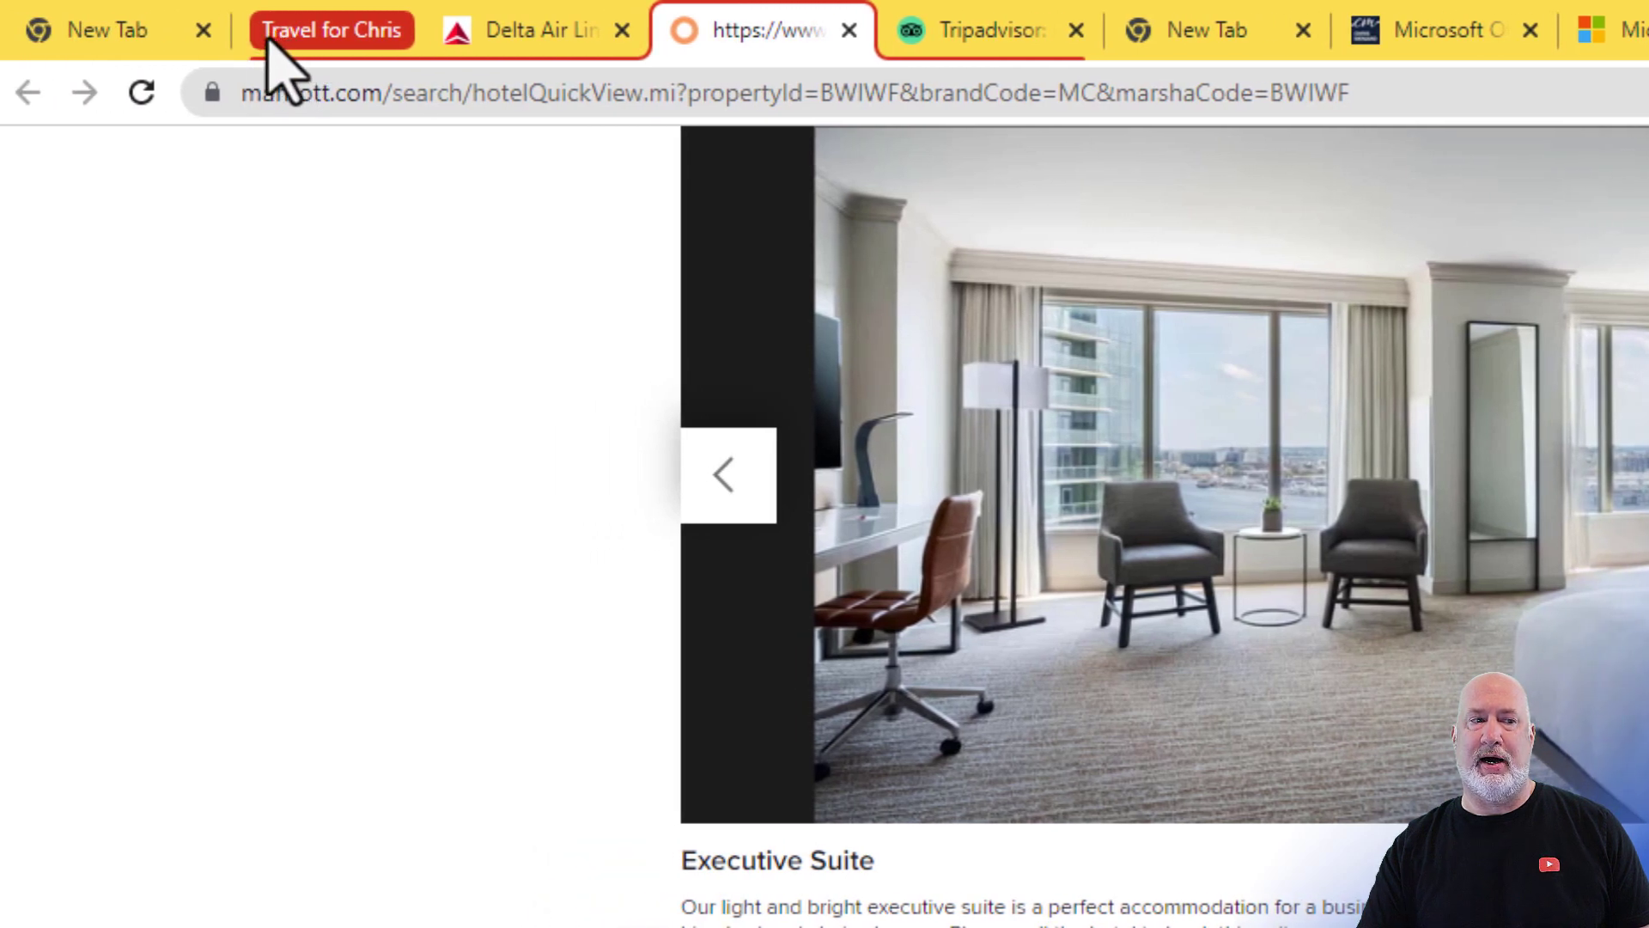
Turn on Save group for the red travel group, then return to the Microsoft training tab
{"action": "left_click", "coordinate": [331, 38]}
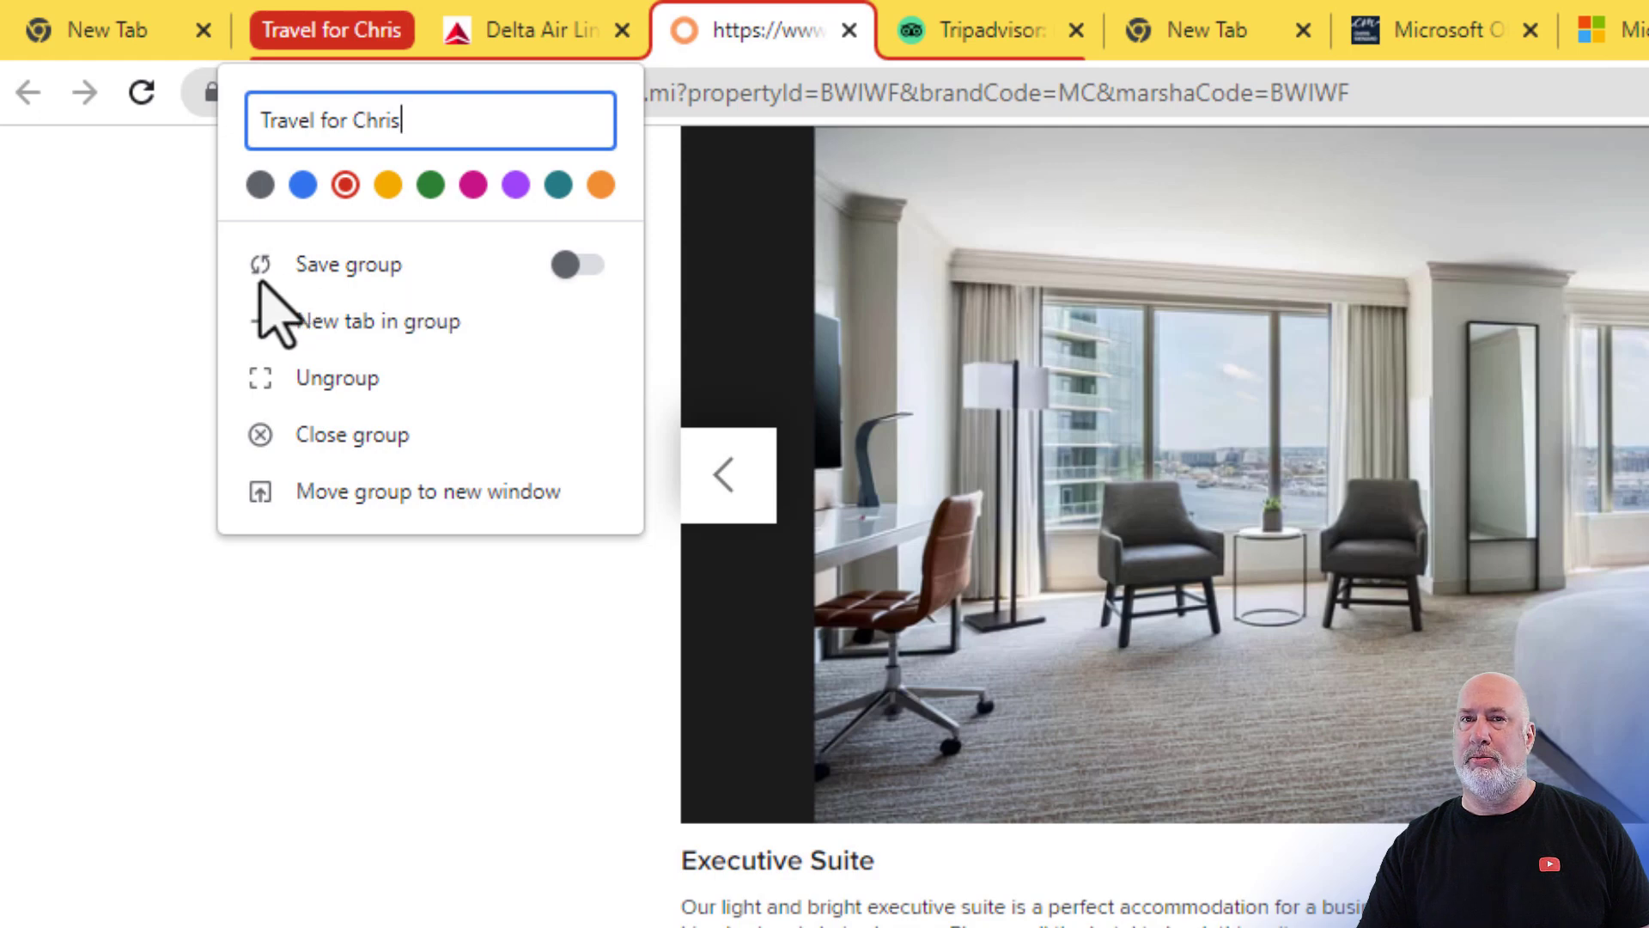
{"action": "left_click", "coordinate": [583, 268]}
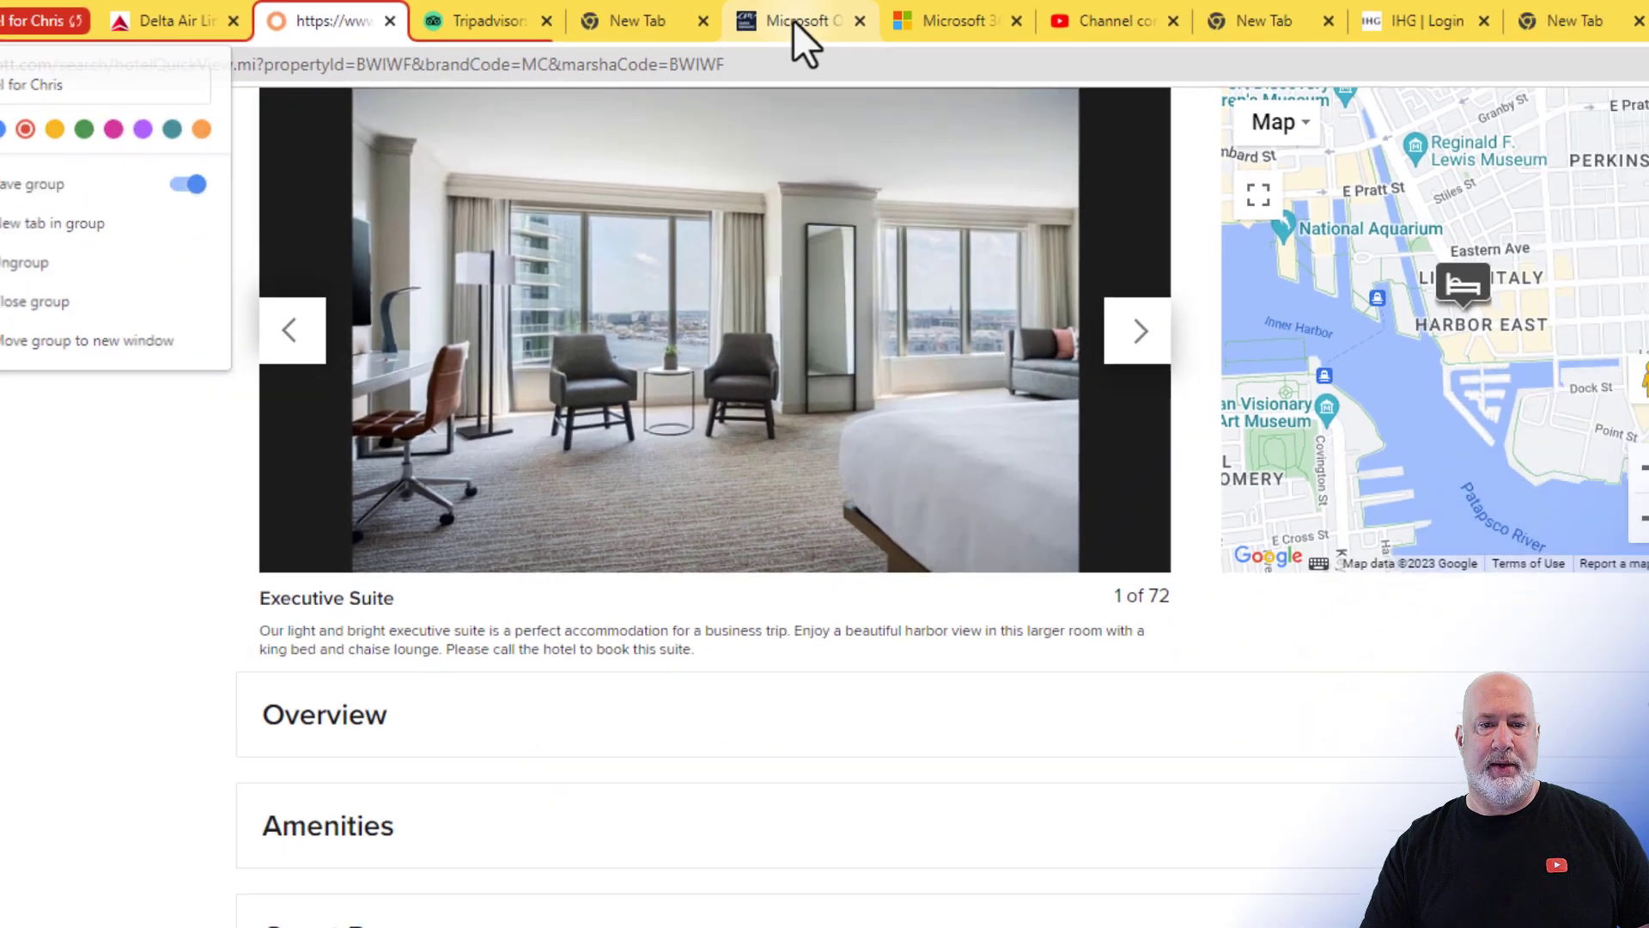
{"action": "left_click", "coordinate": [792, 19]}
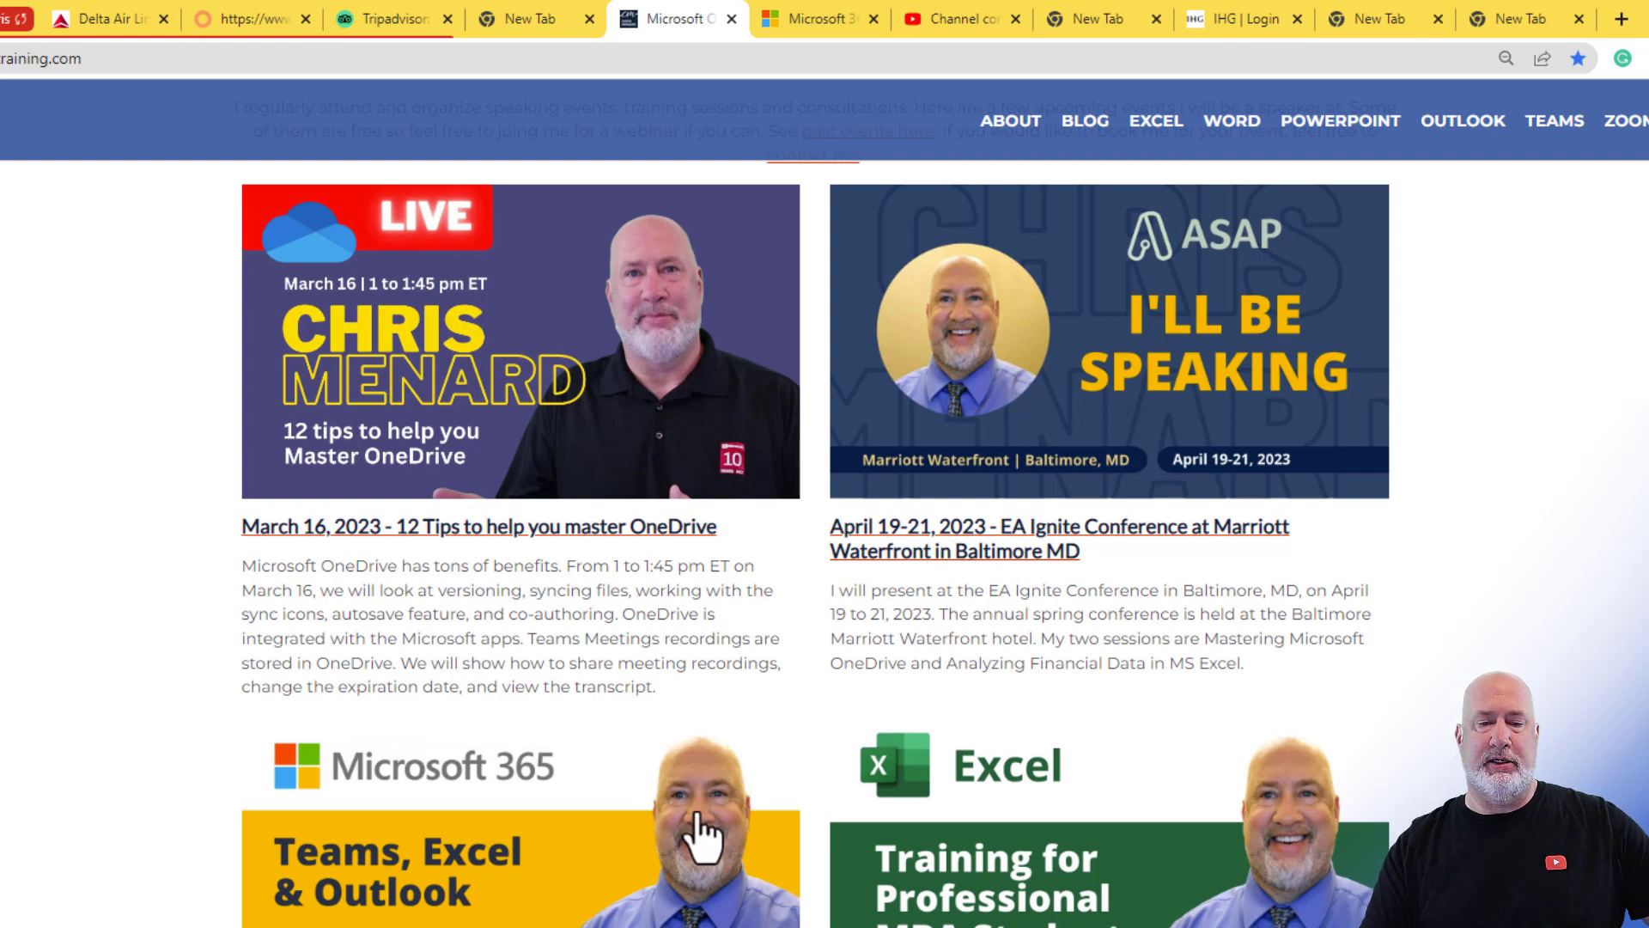
Put the Microsoft training tab into a new blue Technology tab group
{"action": "right_click", "coordinate": [669, 20]}
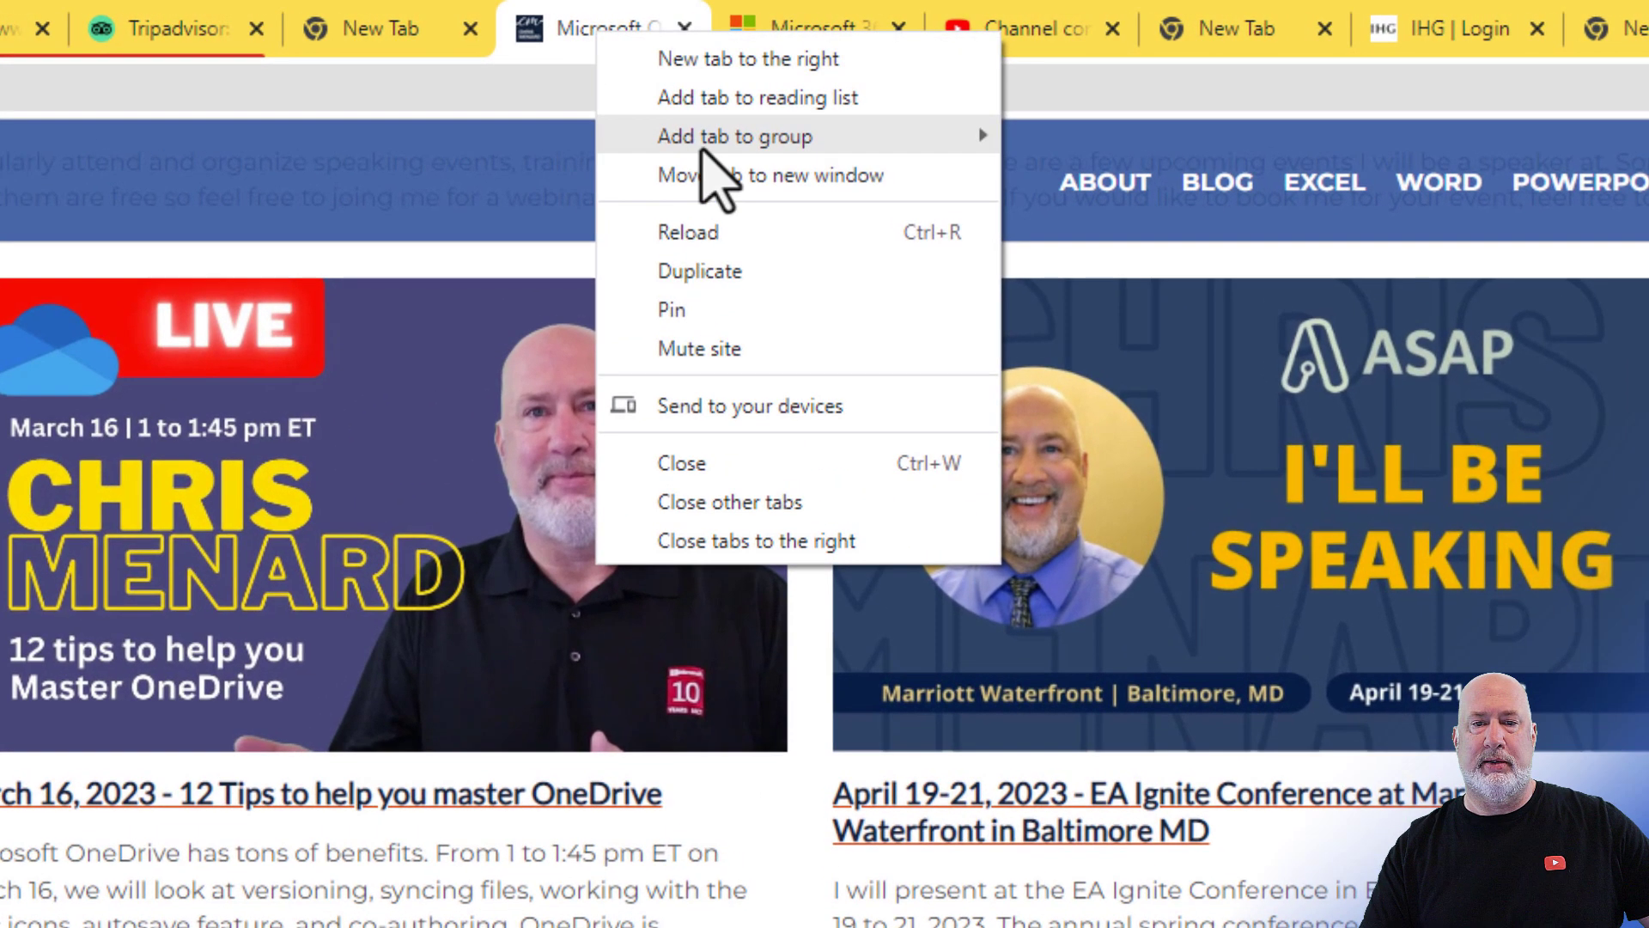
{"action": "mouse_move", "coordinate": [807, 129]}
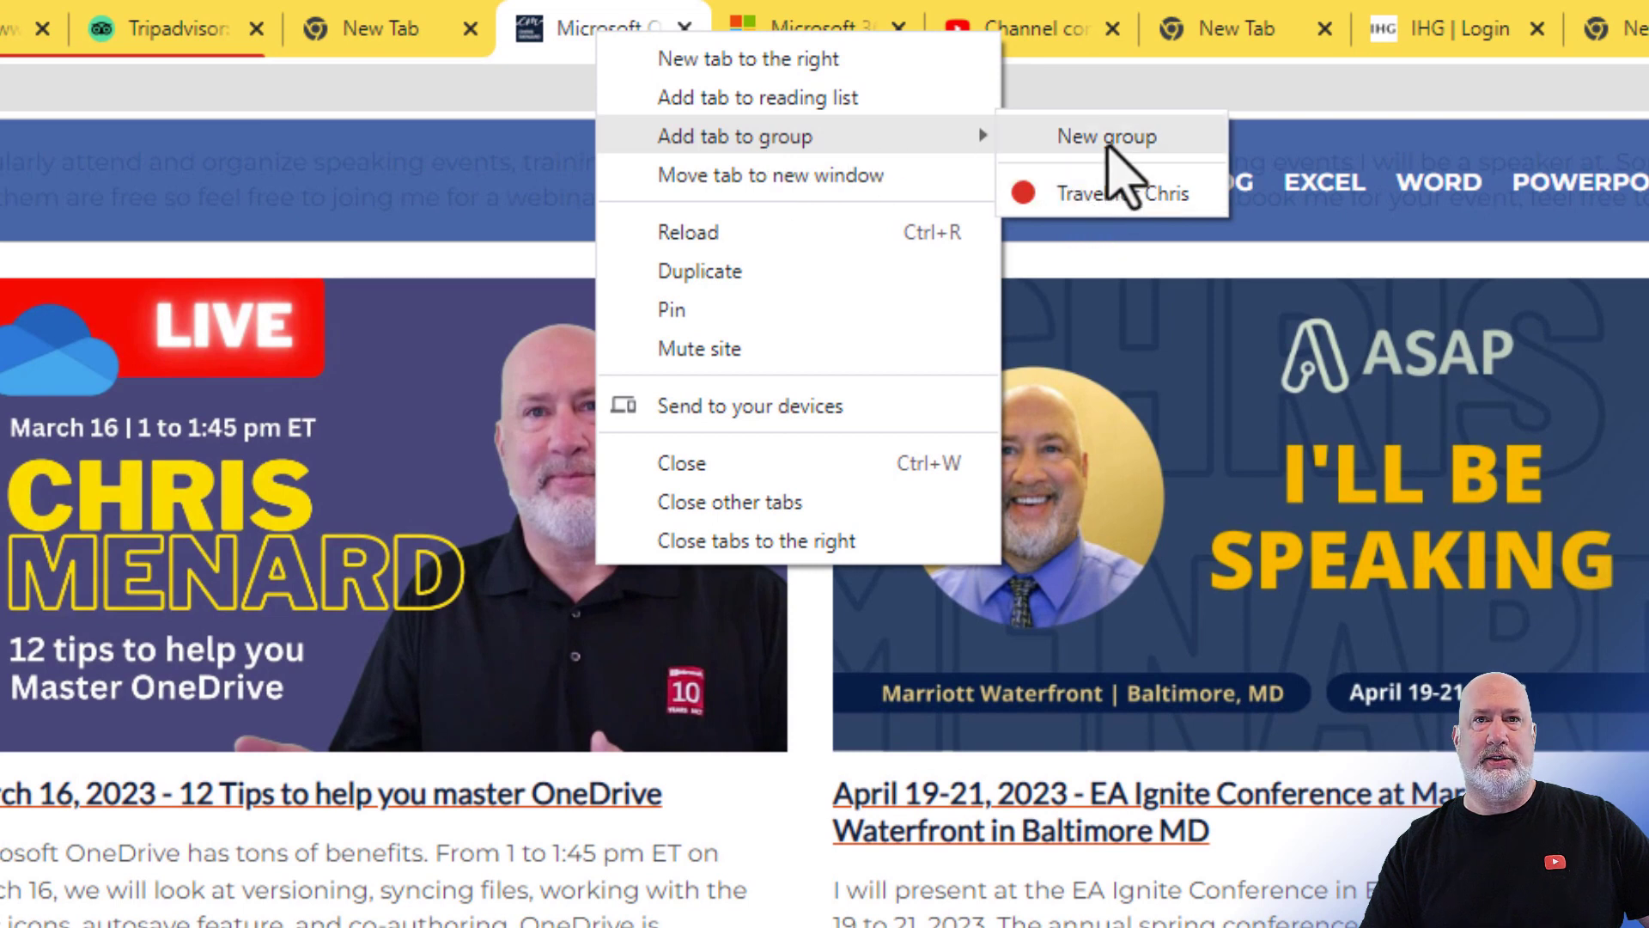
{"action": "left_click", "coordinate": [1111, 139]}
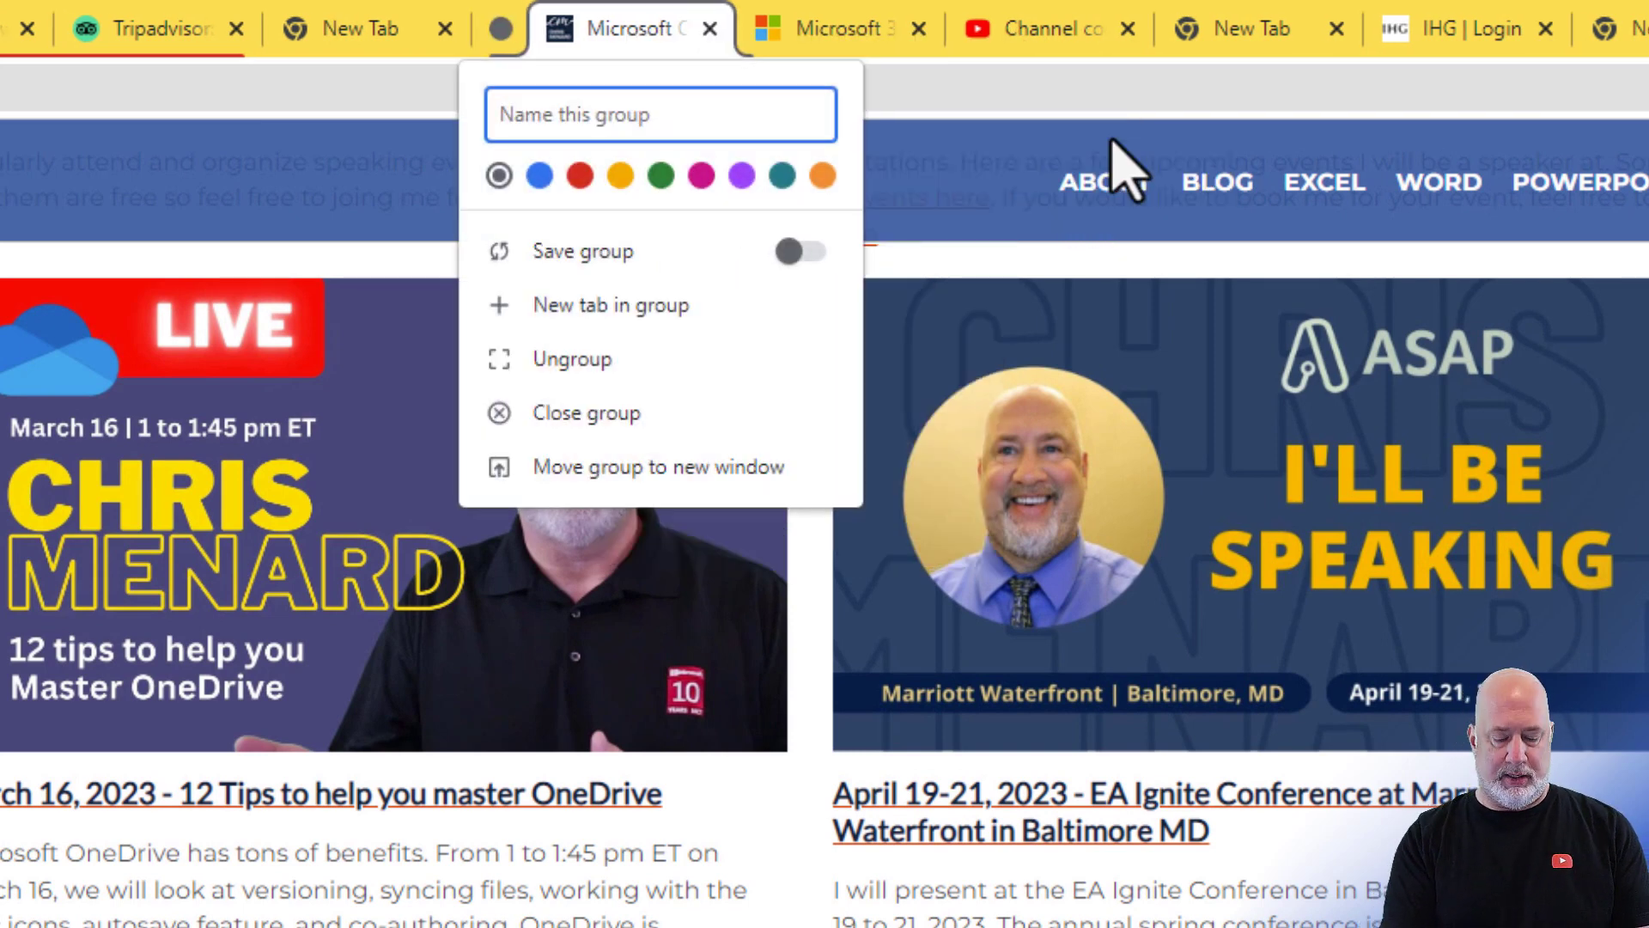
{"action": "type", "text": "Tec"}
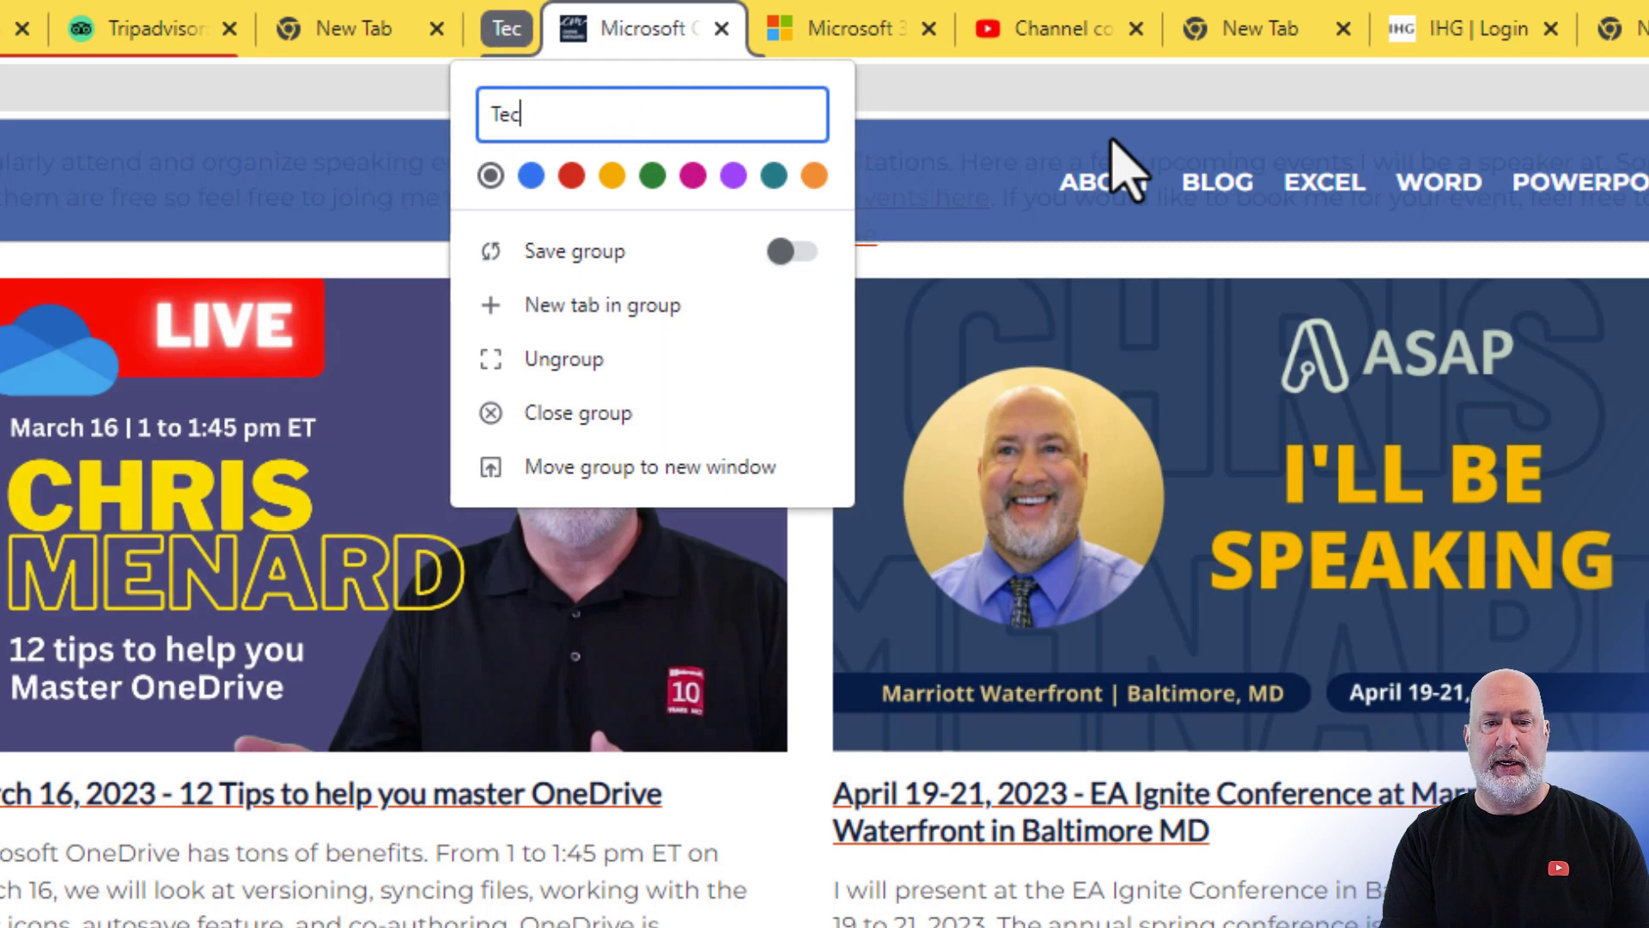
{"action": "type", "text": "hnology for Chris"}
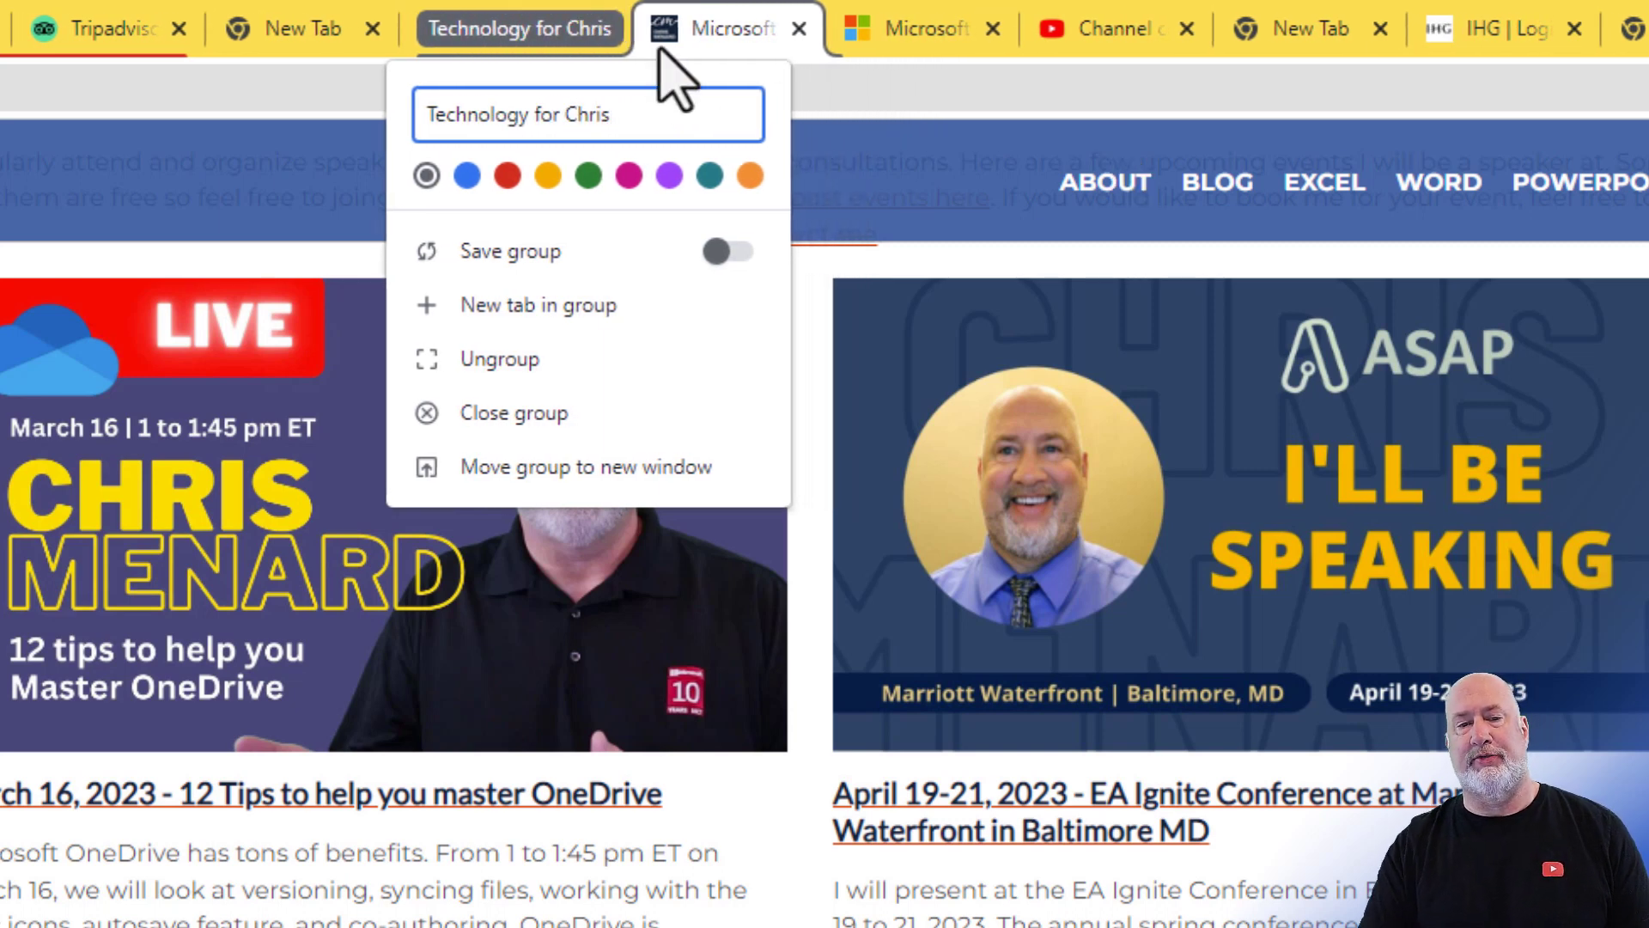
{"action": "left_click", "coordinate": [468, 175]}
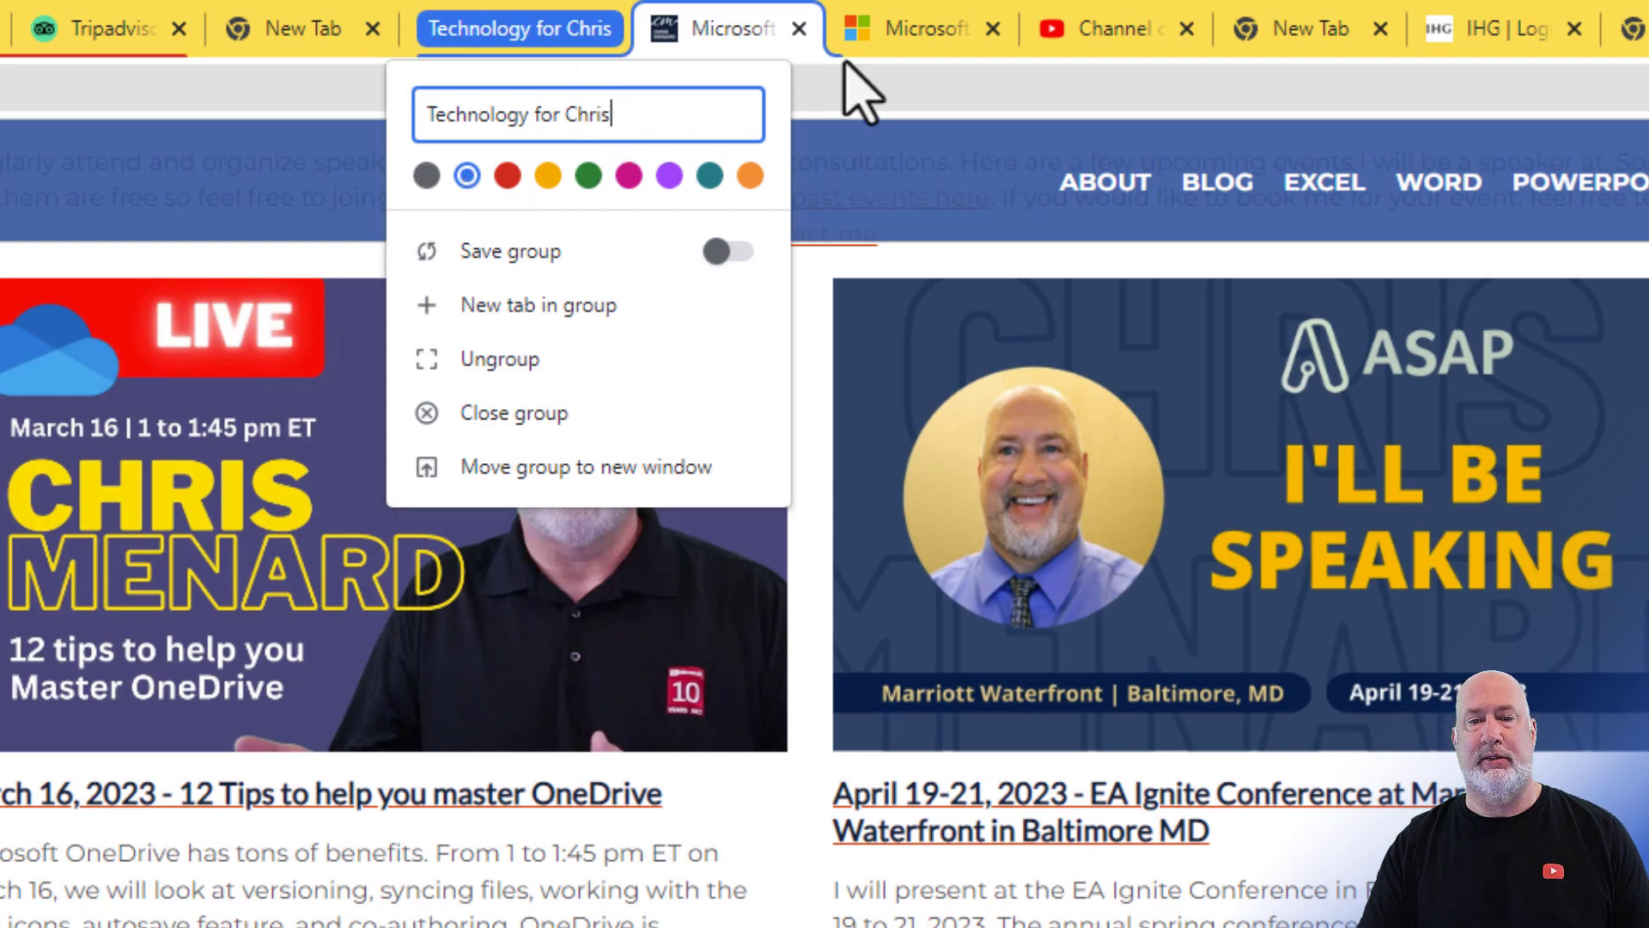
Add the Microsoft 365 Roadmap tab to the Technology group
{"action": "left_click", "coordinate": [939, 42]}
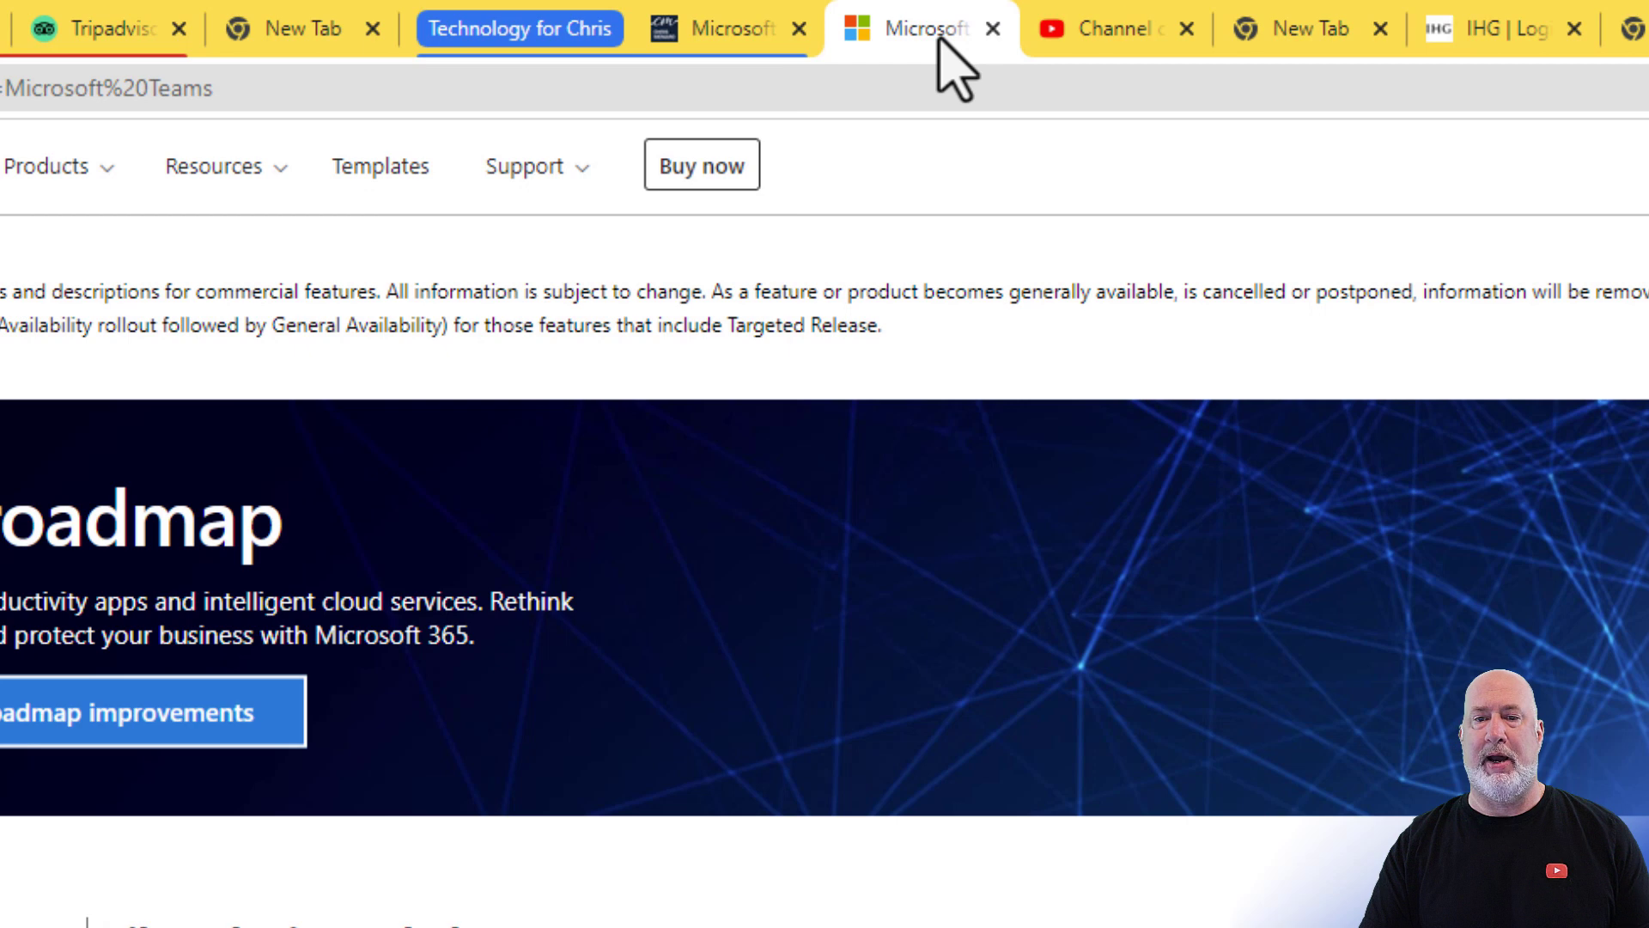
{"action": "right_click", "coordinate": [939, 42]}
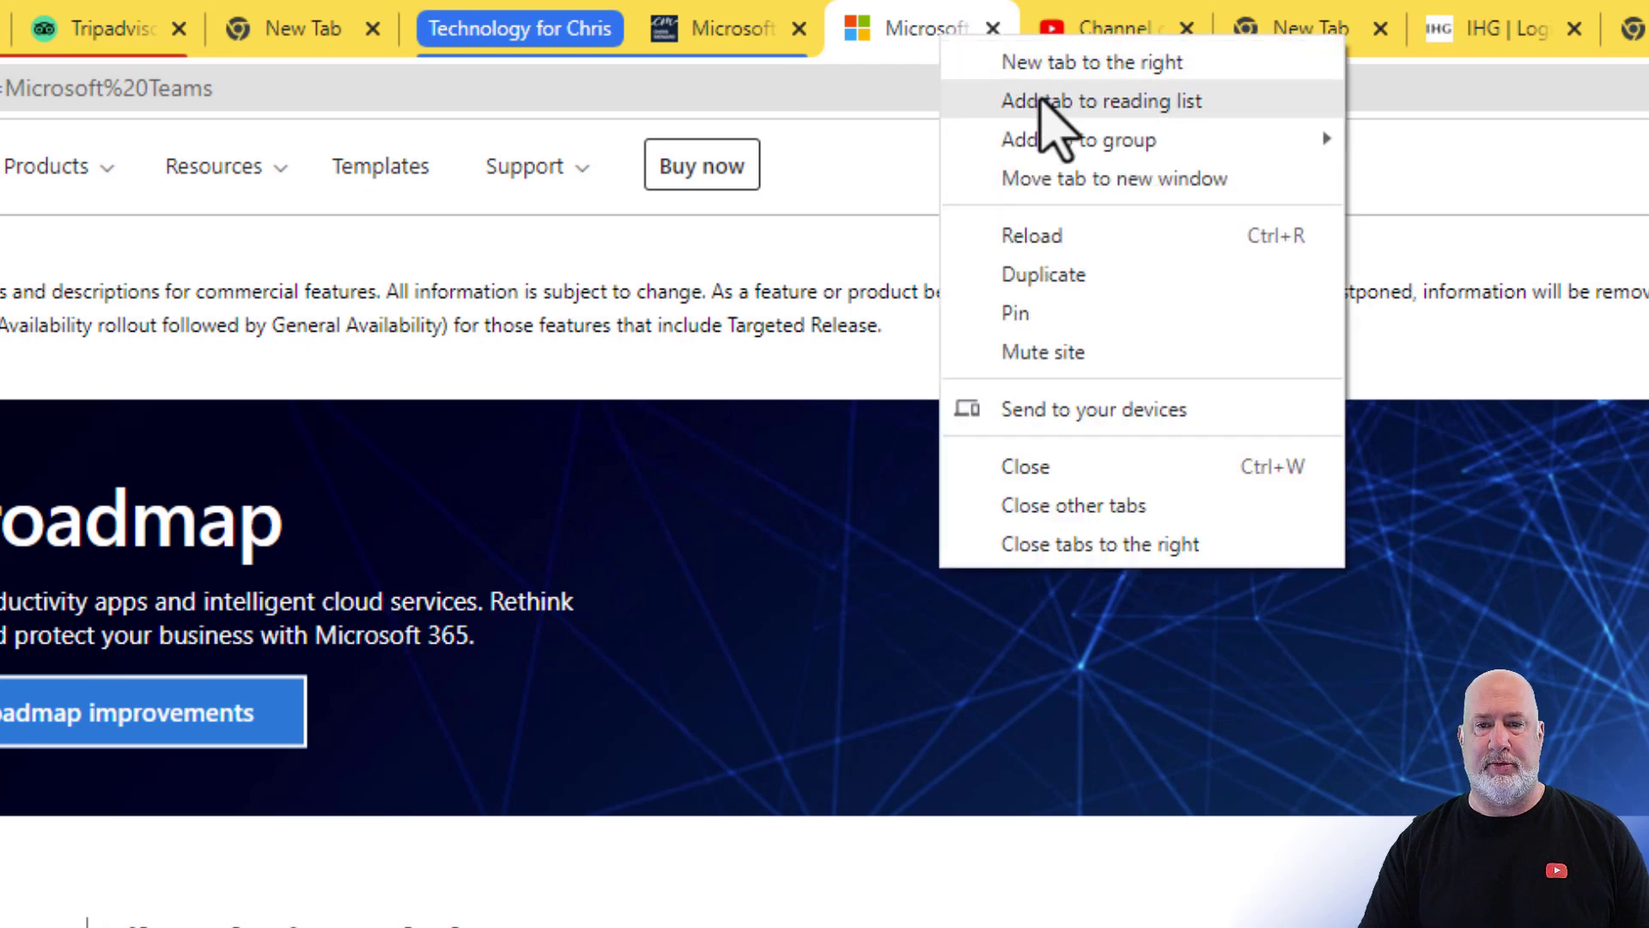
{"action": "mouse_move", "coordinate": [1226, 153]}
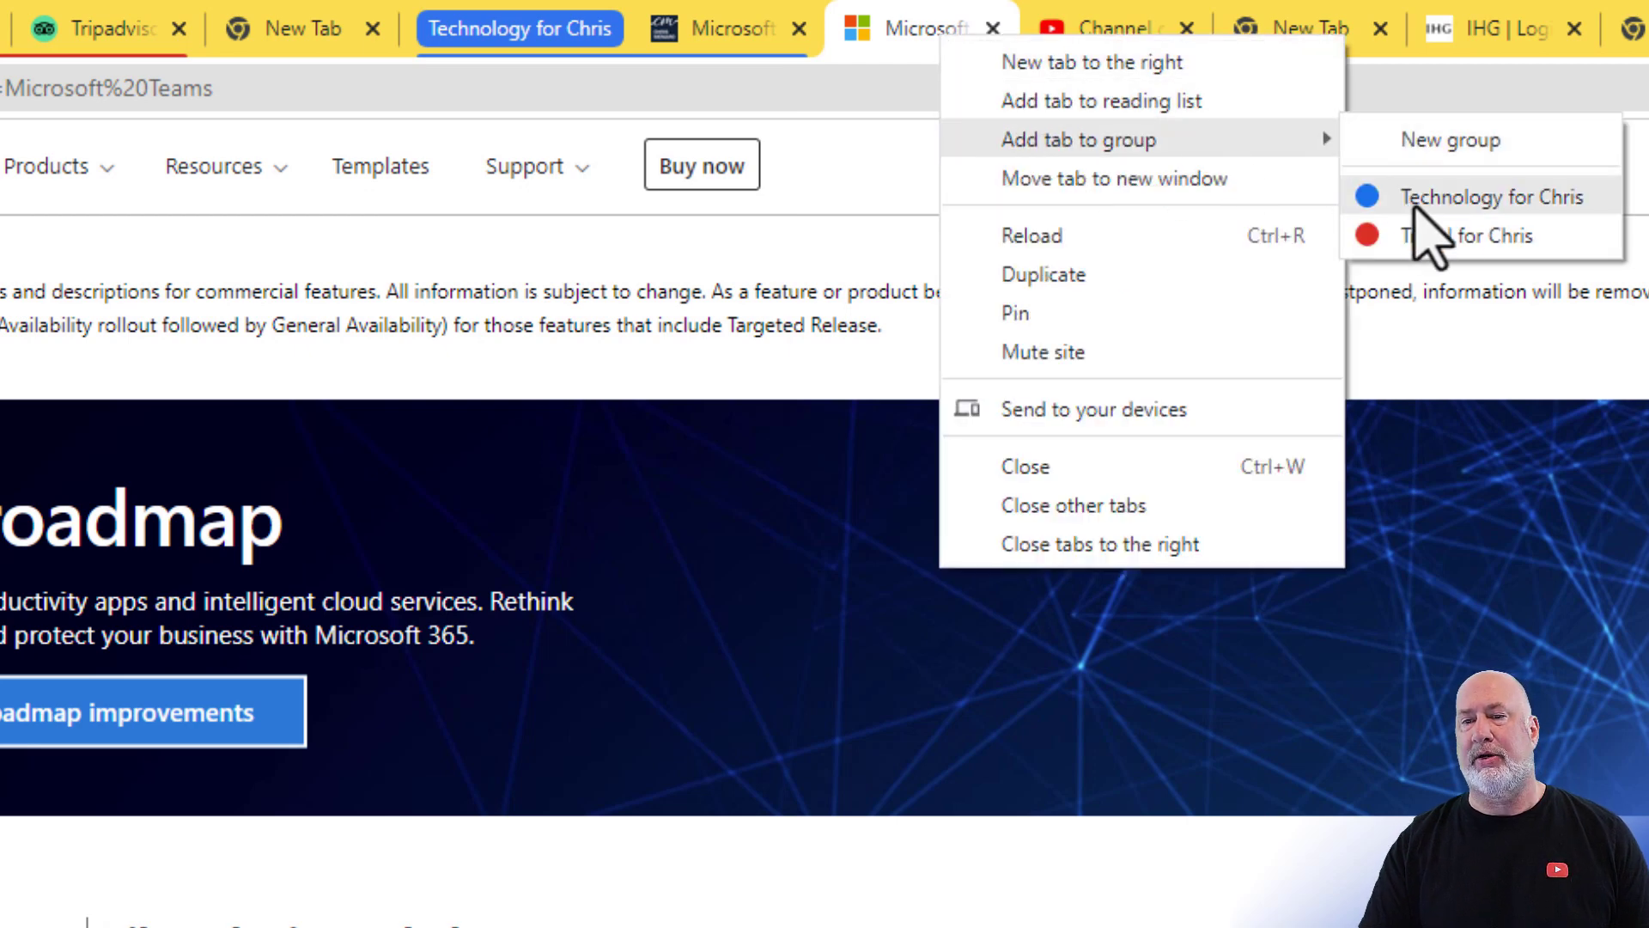
{"action": "left_click", "coordinate": [1480, 201]}
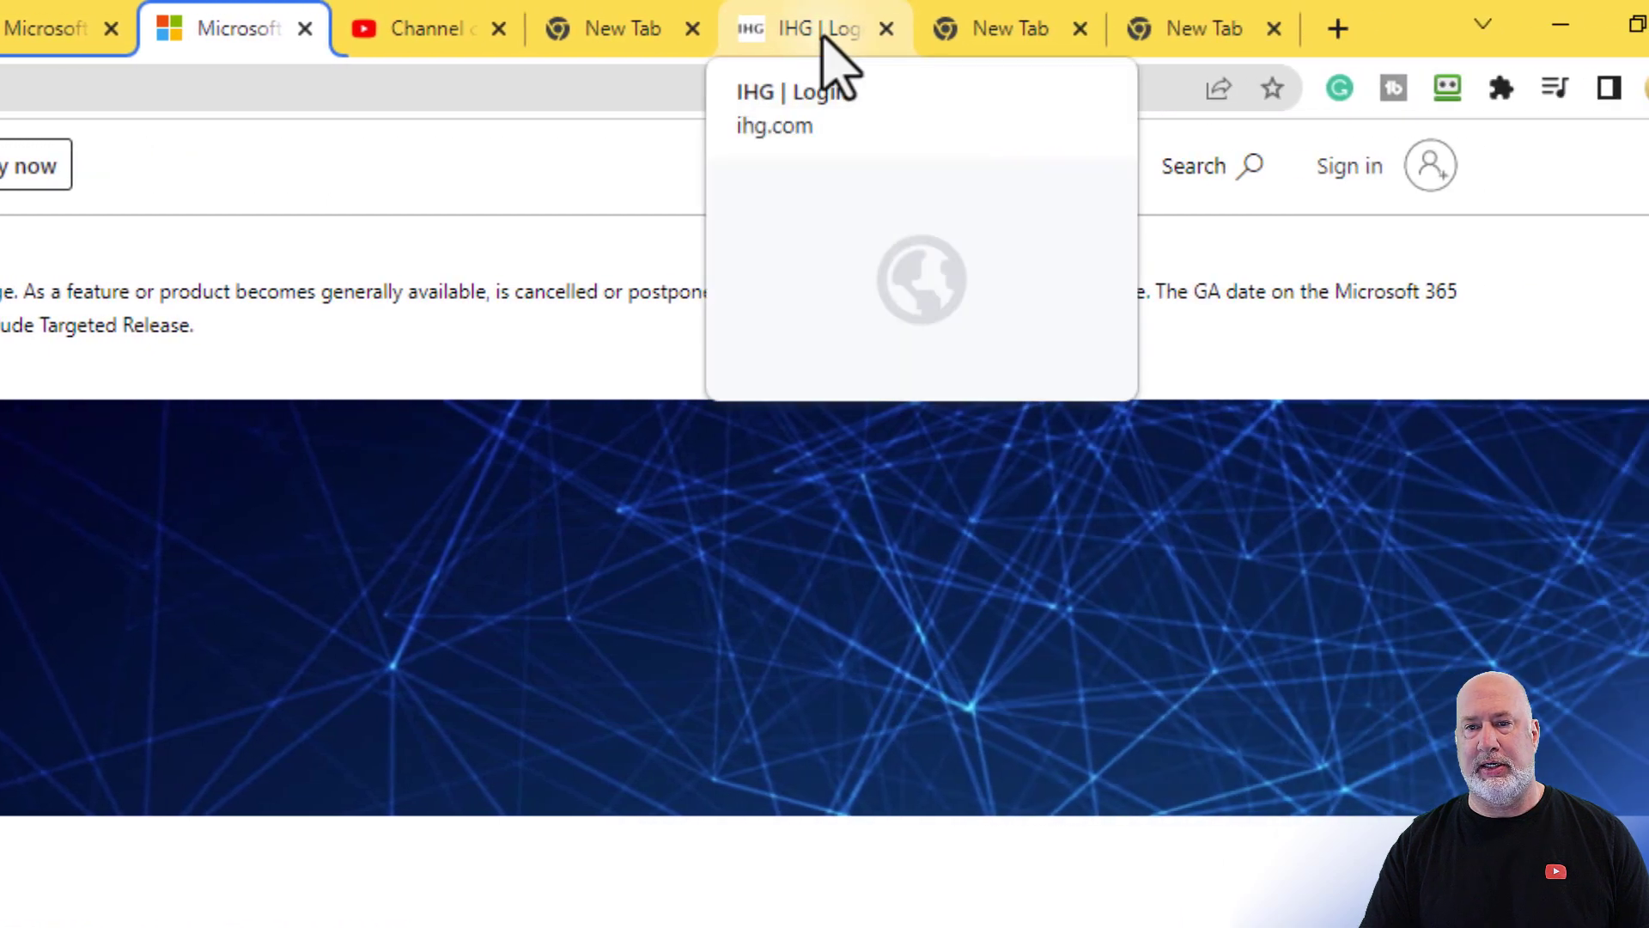
Add the IHG login tab to the red Travel group, then return to the training site tab
{"action": "left_click", "coordinate": [827, 43]}
{"action": "right_click", "coordinate": [830, 53]}
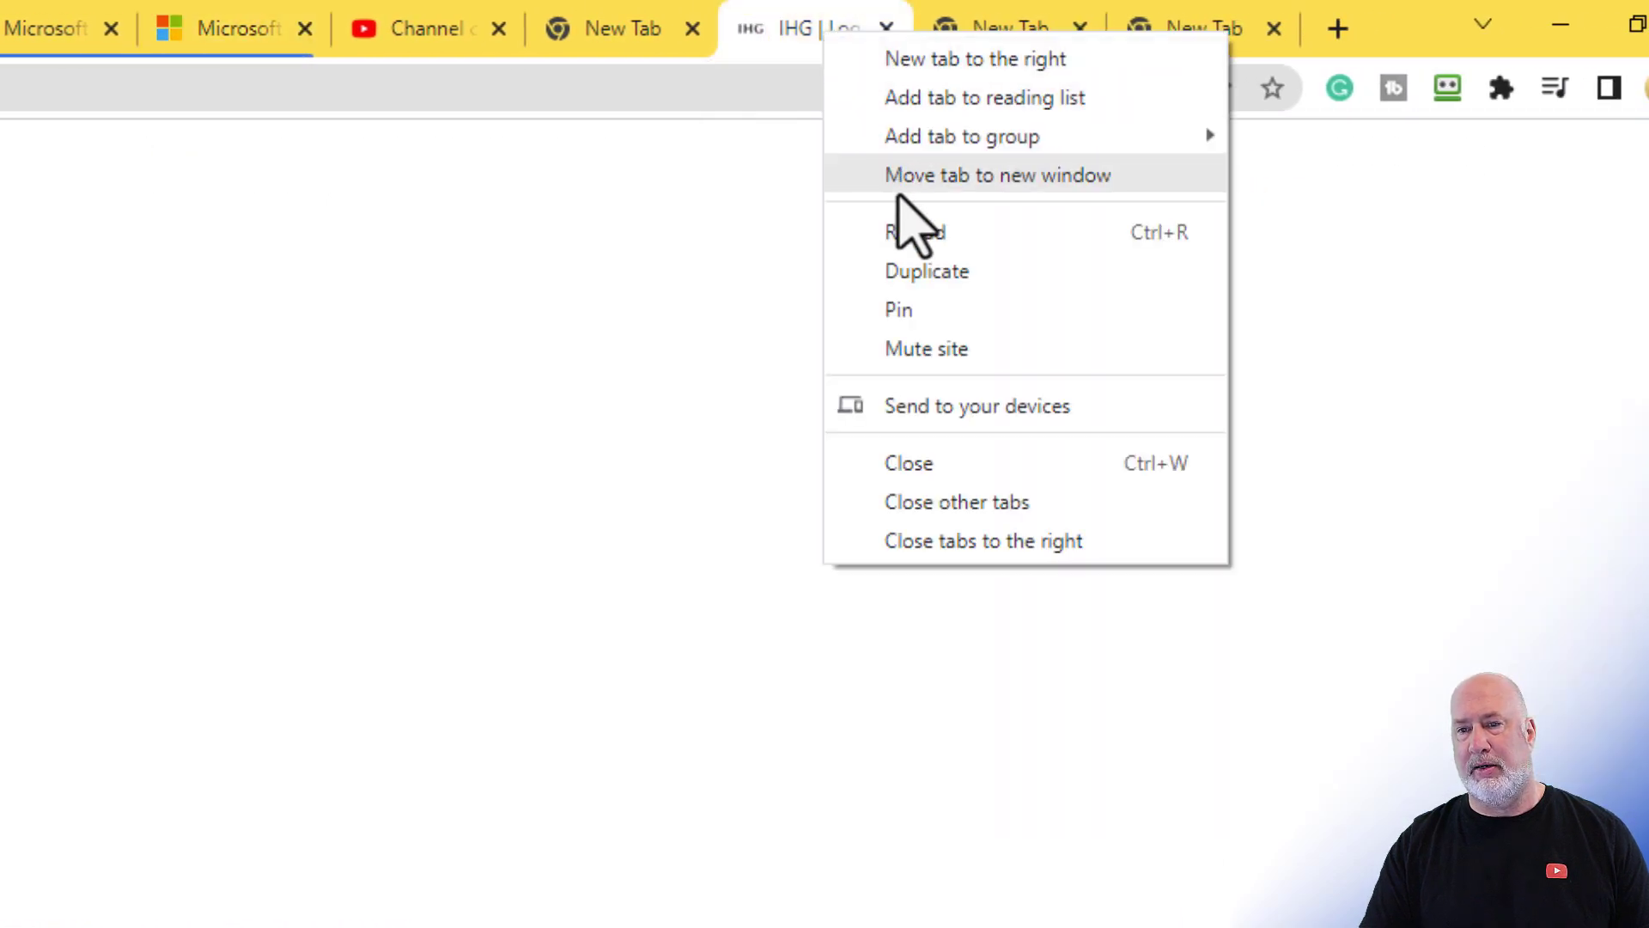
{"action": "left_click", "coordinate": [1310, 231]}
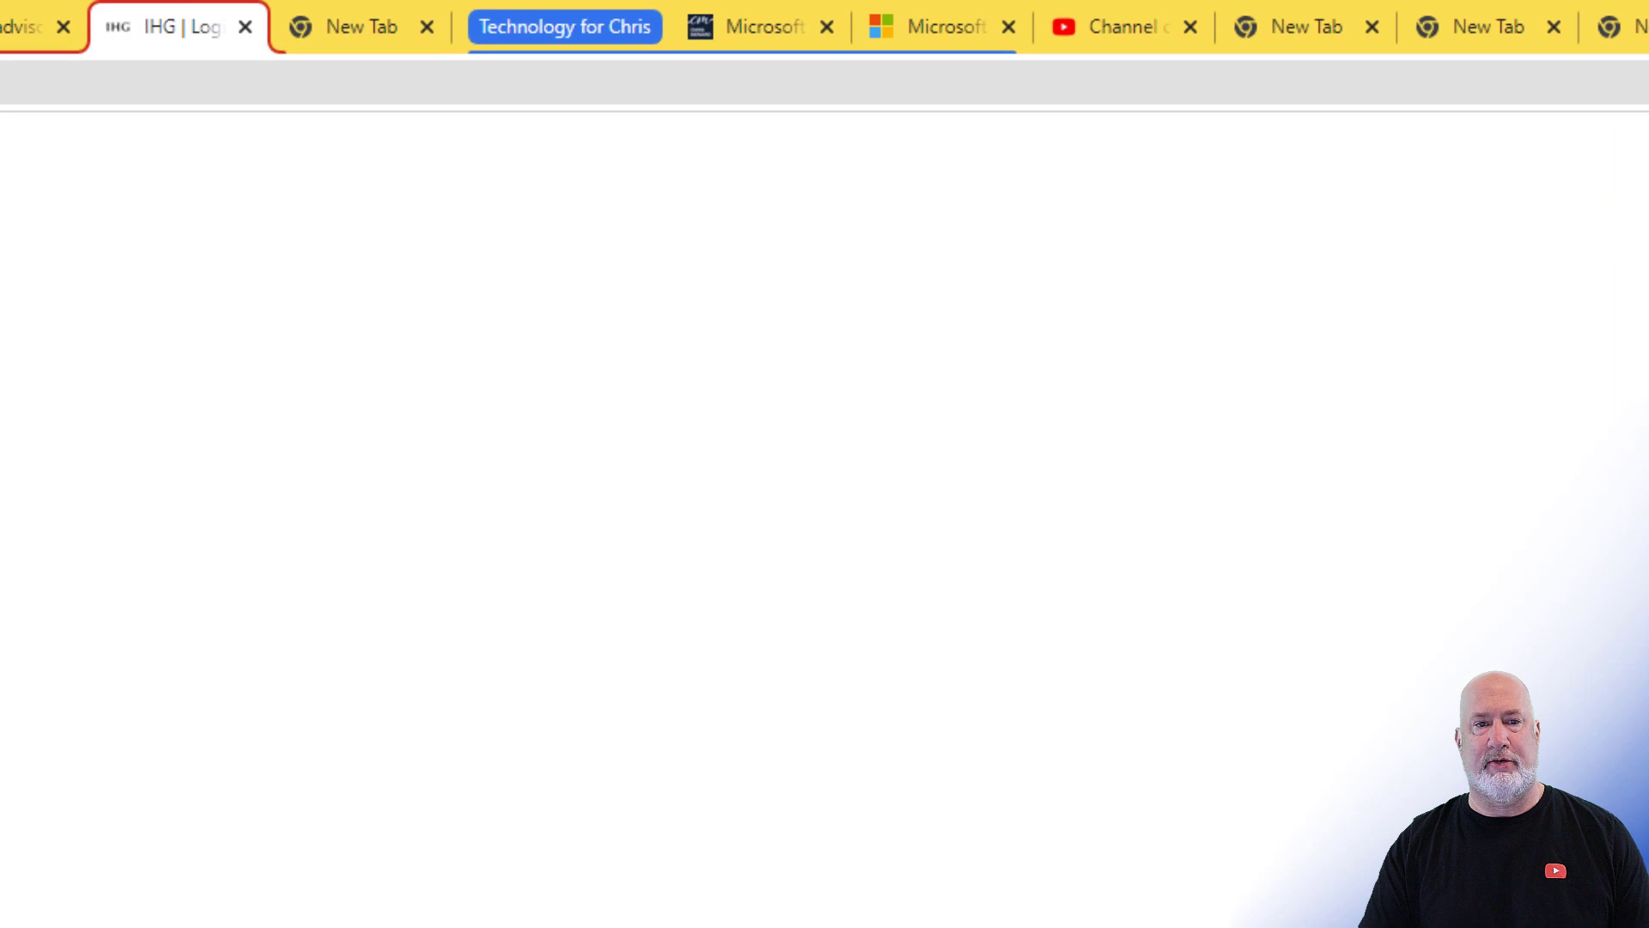
{"action": "left_click", "coordinate": [1431, 24]}
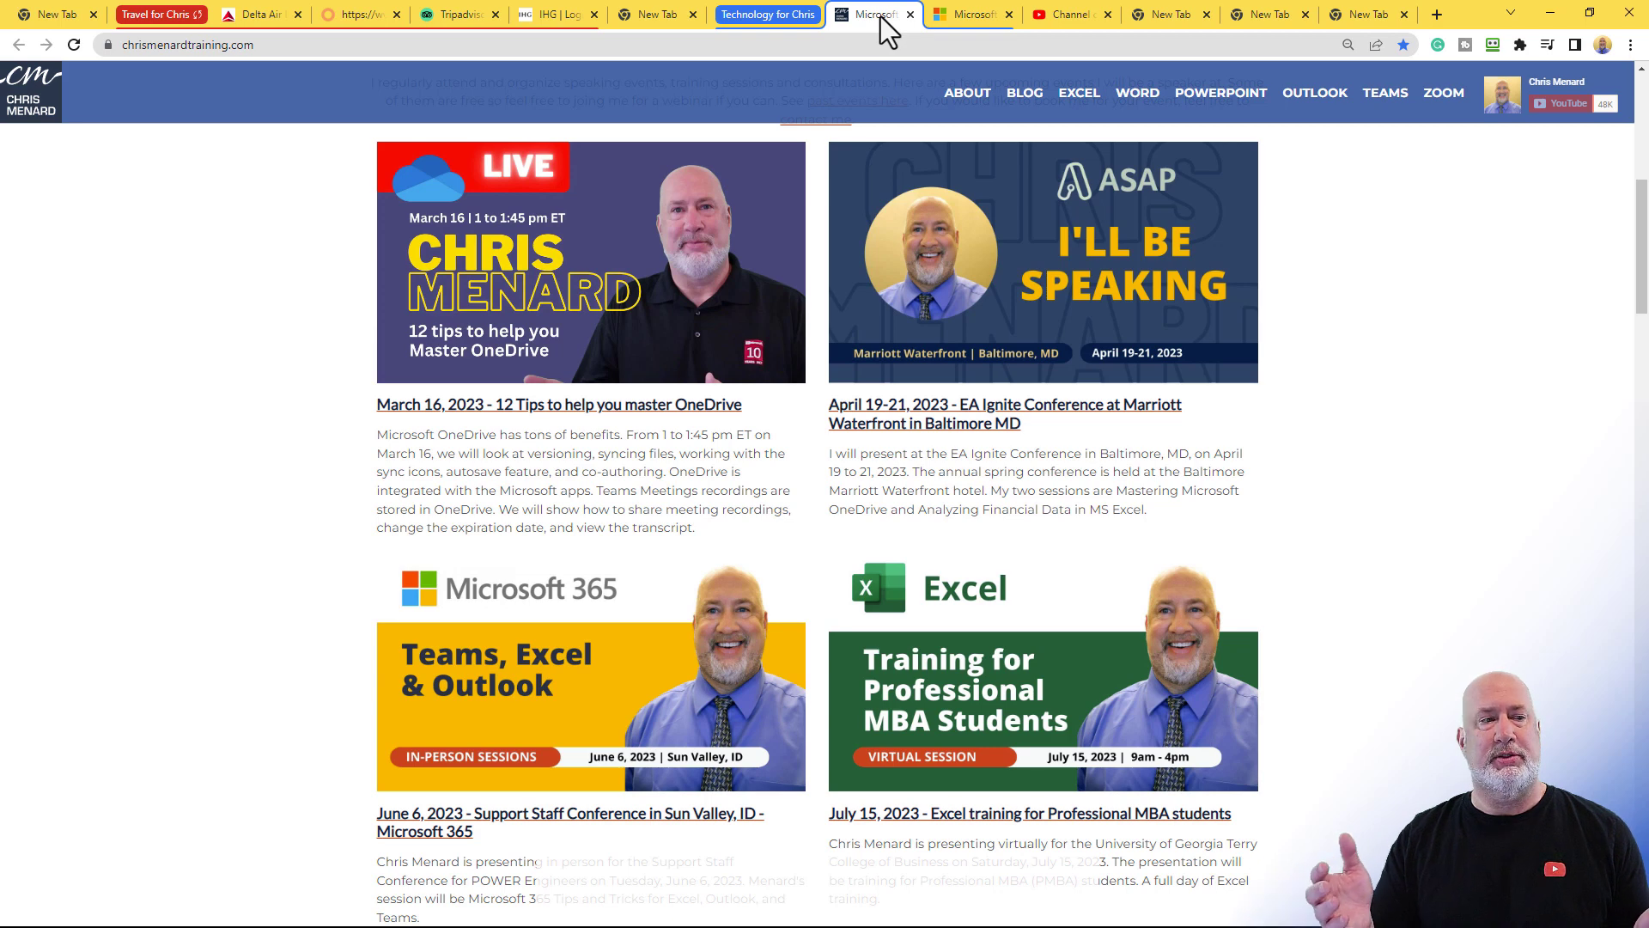
Open a new blank tab and save the blue Technology group to the bookmarks bar
{"action": "key", "text": "ctrl+t"}
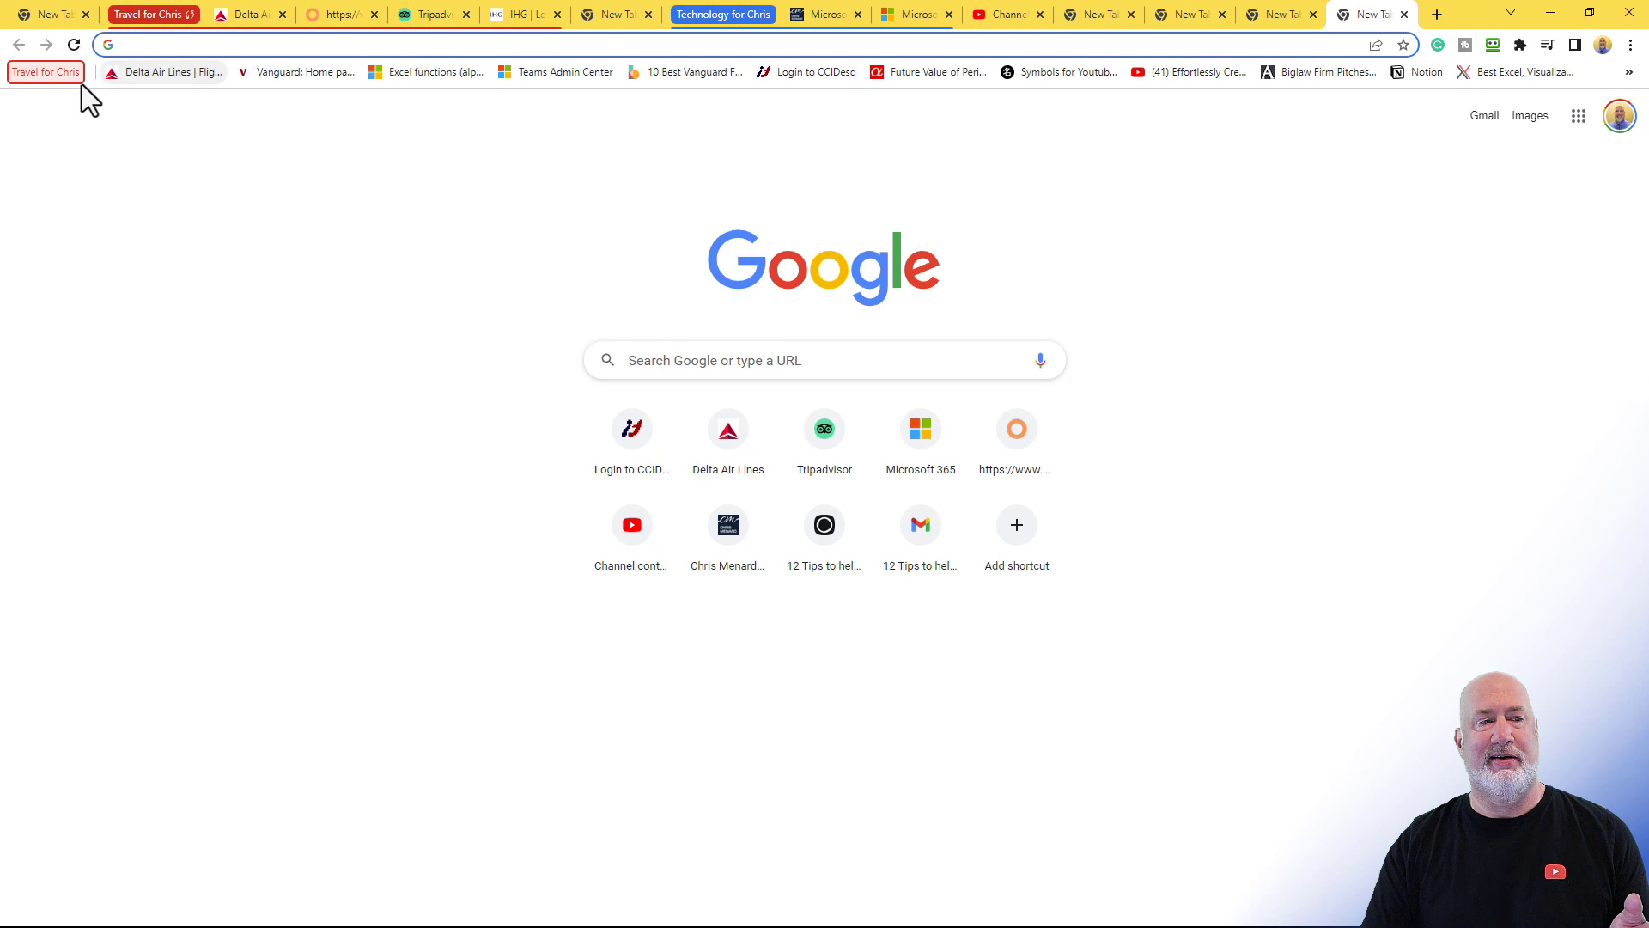
{"action": "left_click", "coordinate": [730, 14]}
{"action": "left_click", "coordinate": [827, 127]}
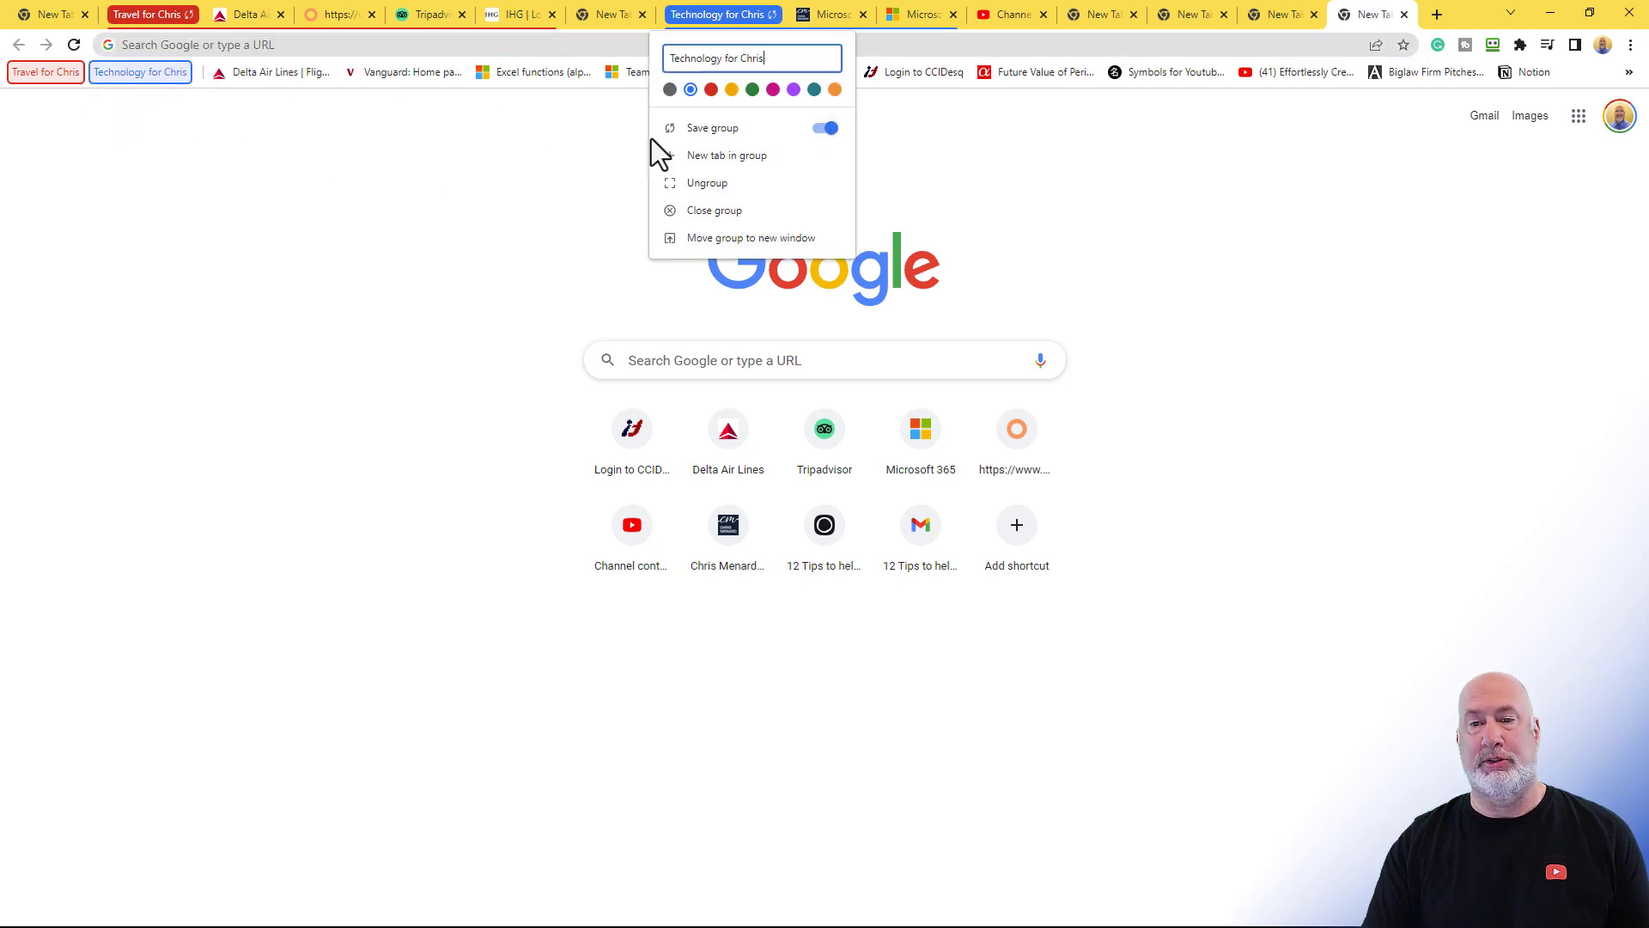
{"action": "left_click", "coordinate": [1268, 14]}
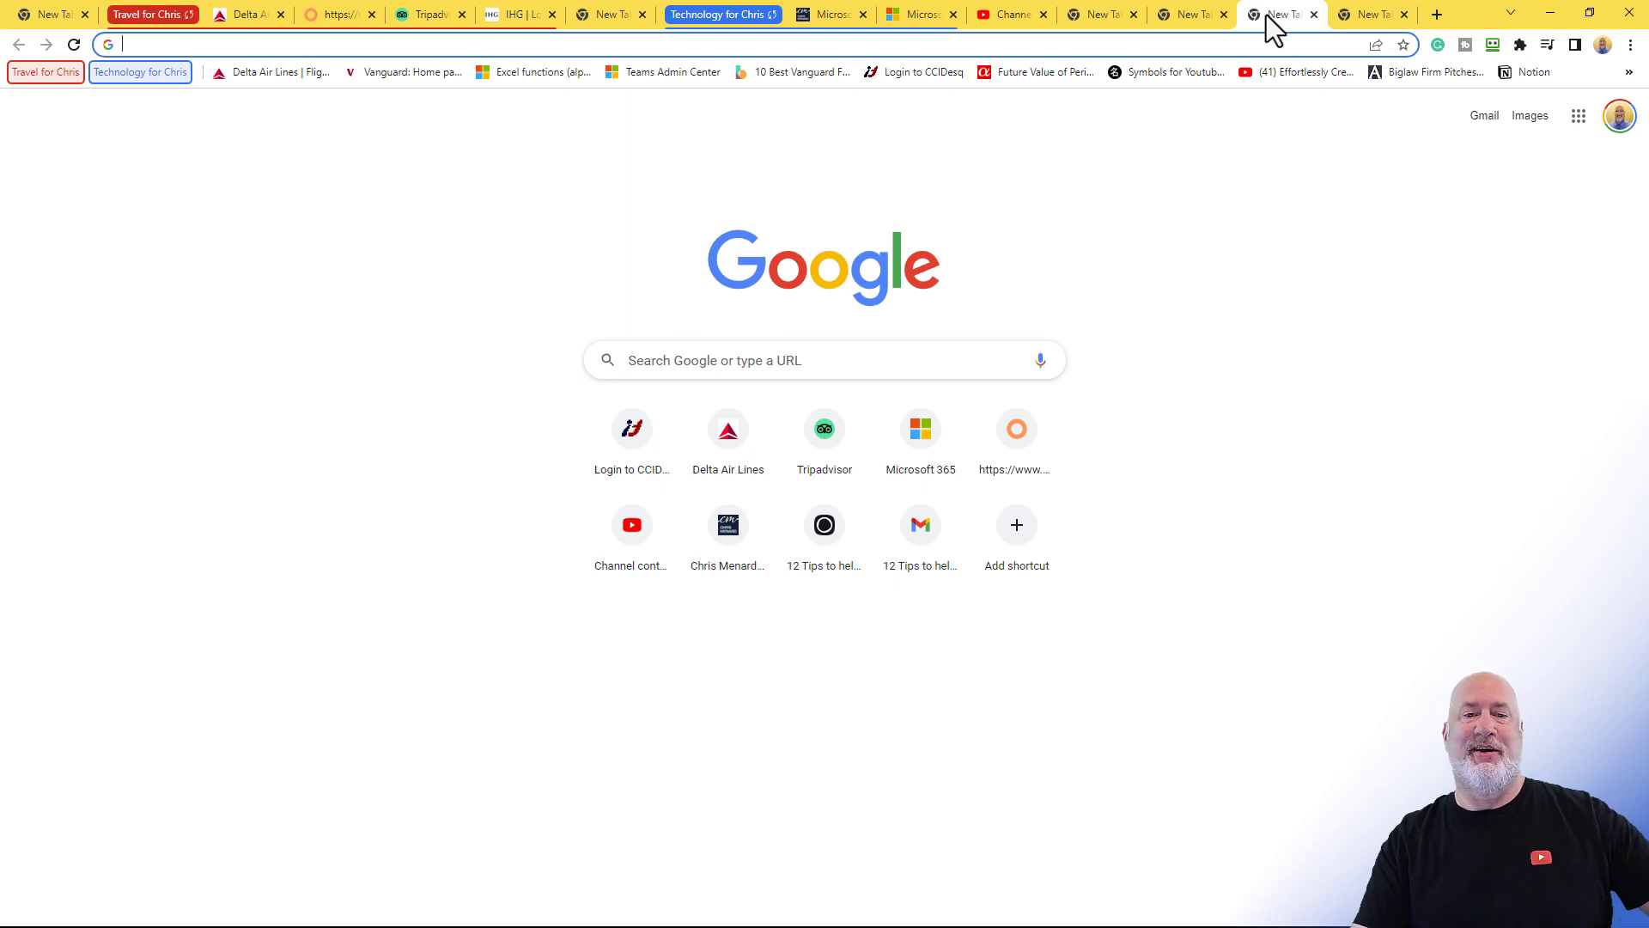
Close Chrome and relaunch it in the main profile
{"action": "left_click", "coordinate": [1632, 18]}
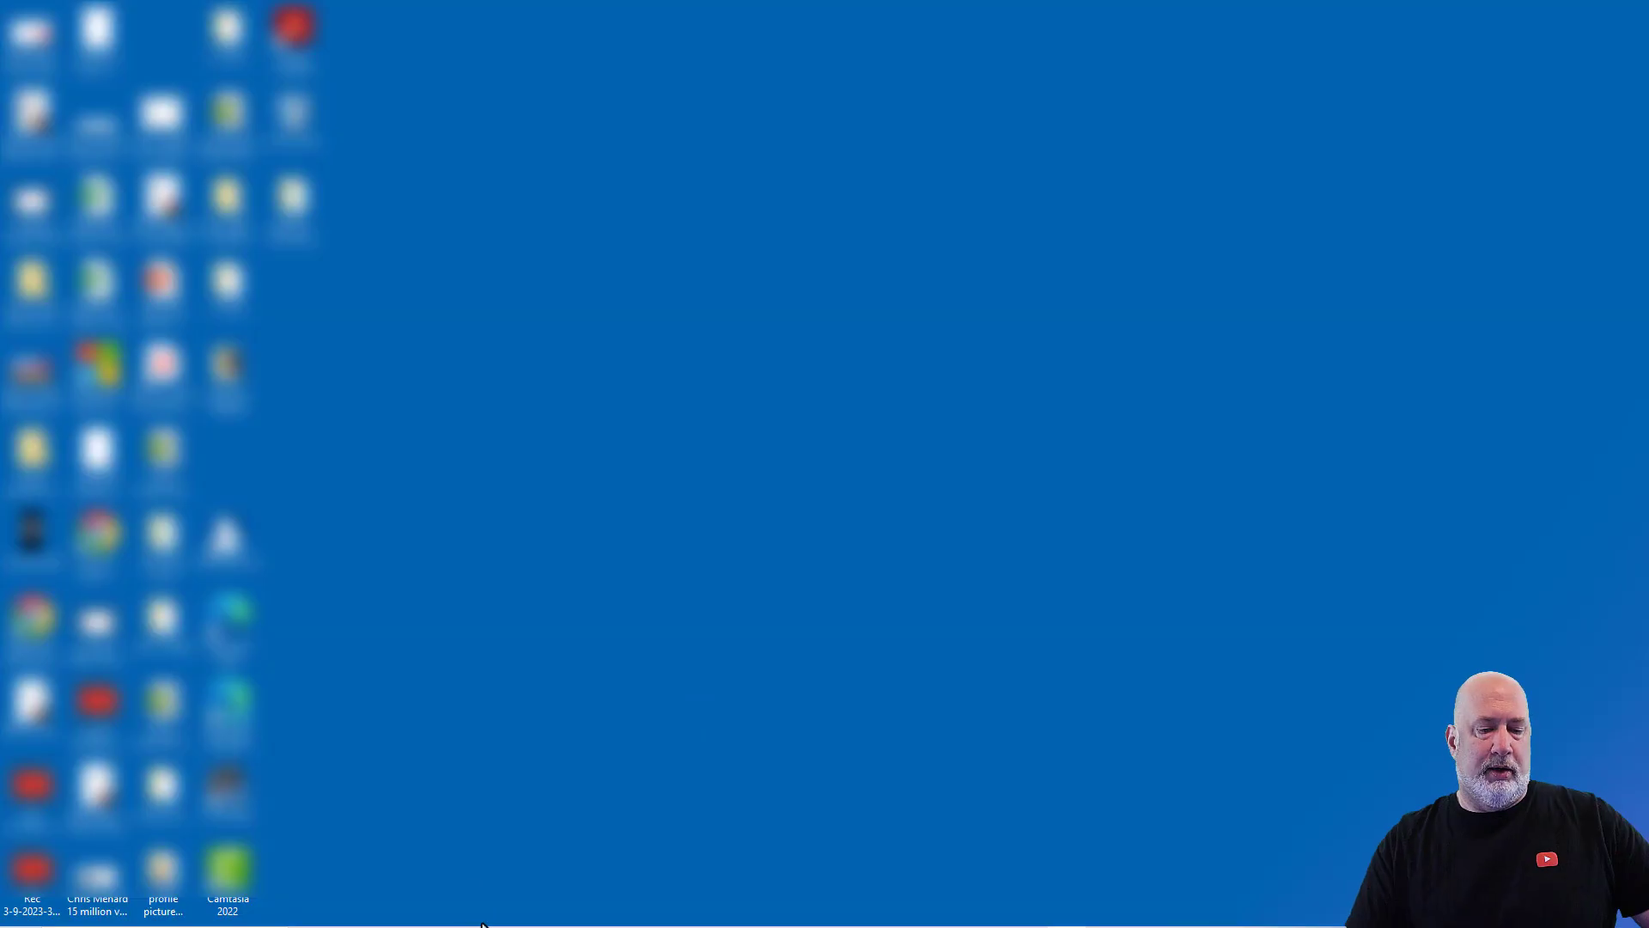
{"action": "left_click", "coordinate": [436, 911]}
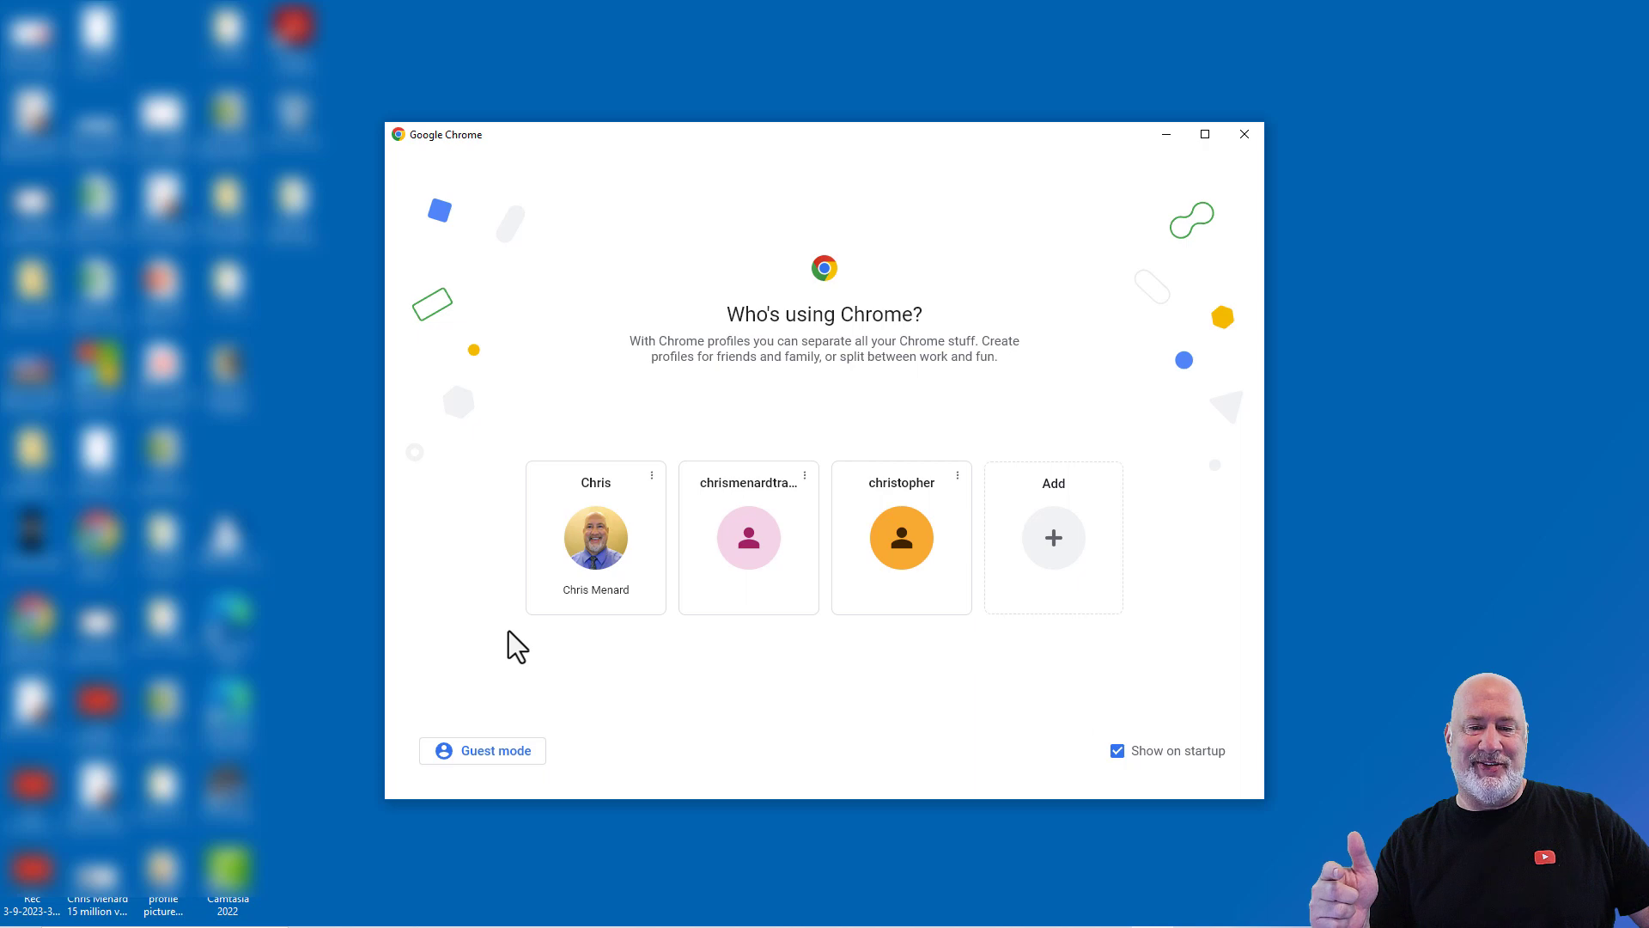
{"action": "left_click", "coordinate": [610, 554]}
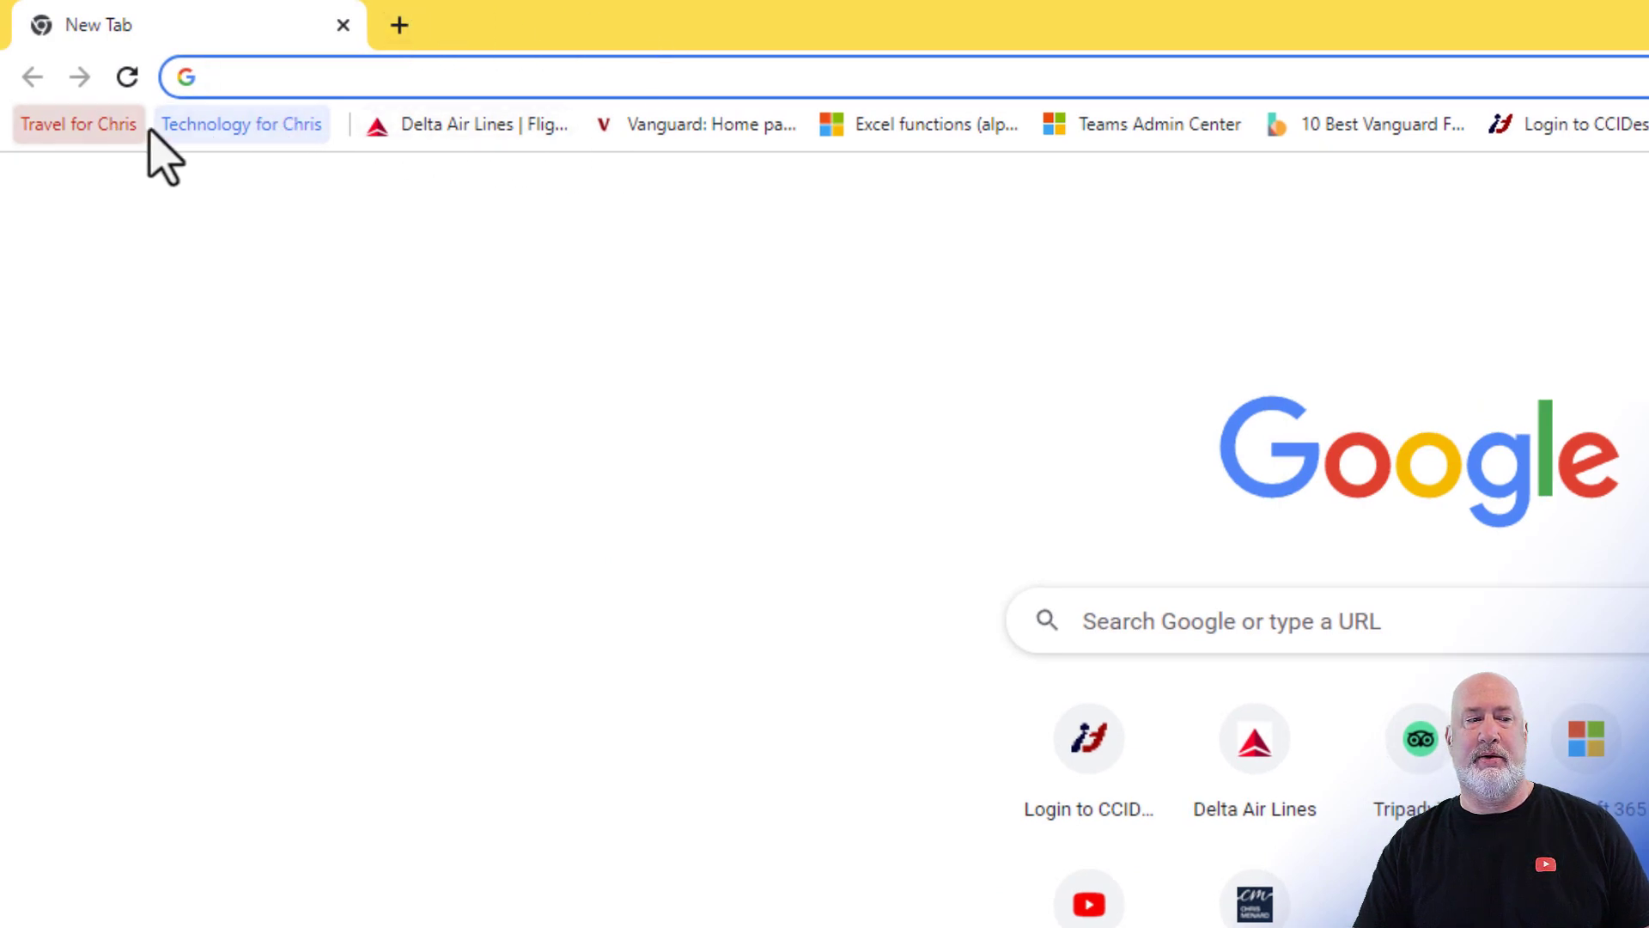
Reopen the saved Technology group, check its two Microsoft tabs, then reopen the saved Travel group
{"action": "middle_click", "coordinate": [262, 141]}
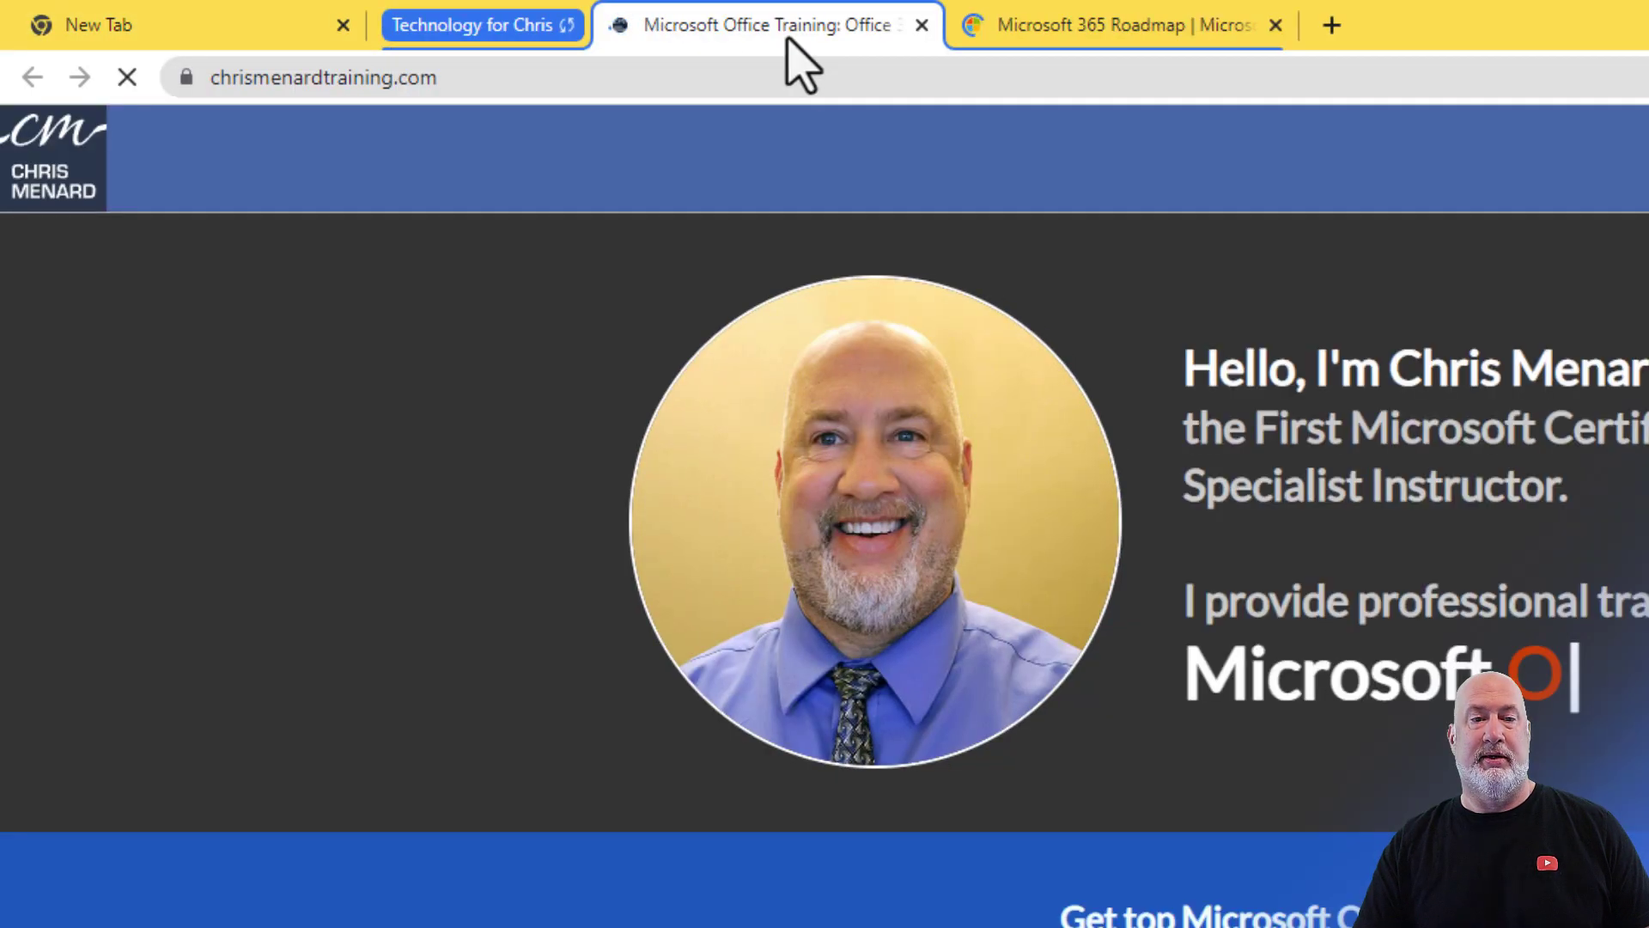
{"action": "left_click", "coordinate": [1147, 34]}
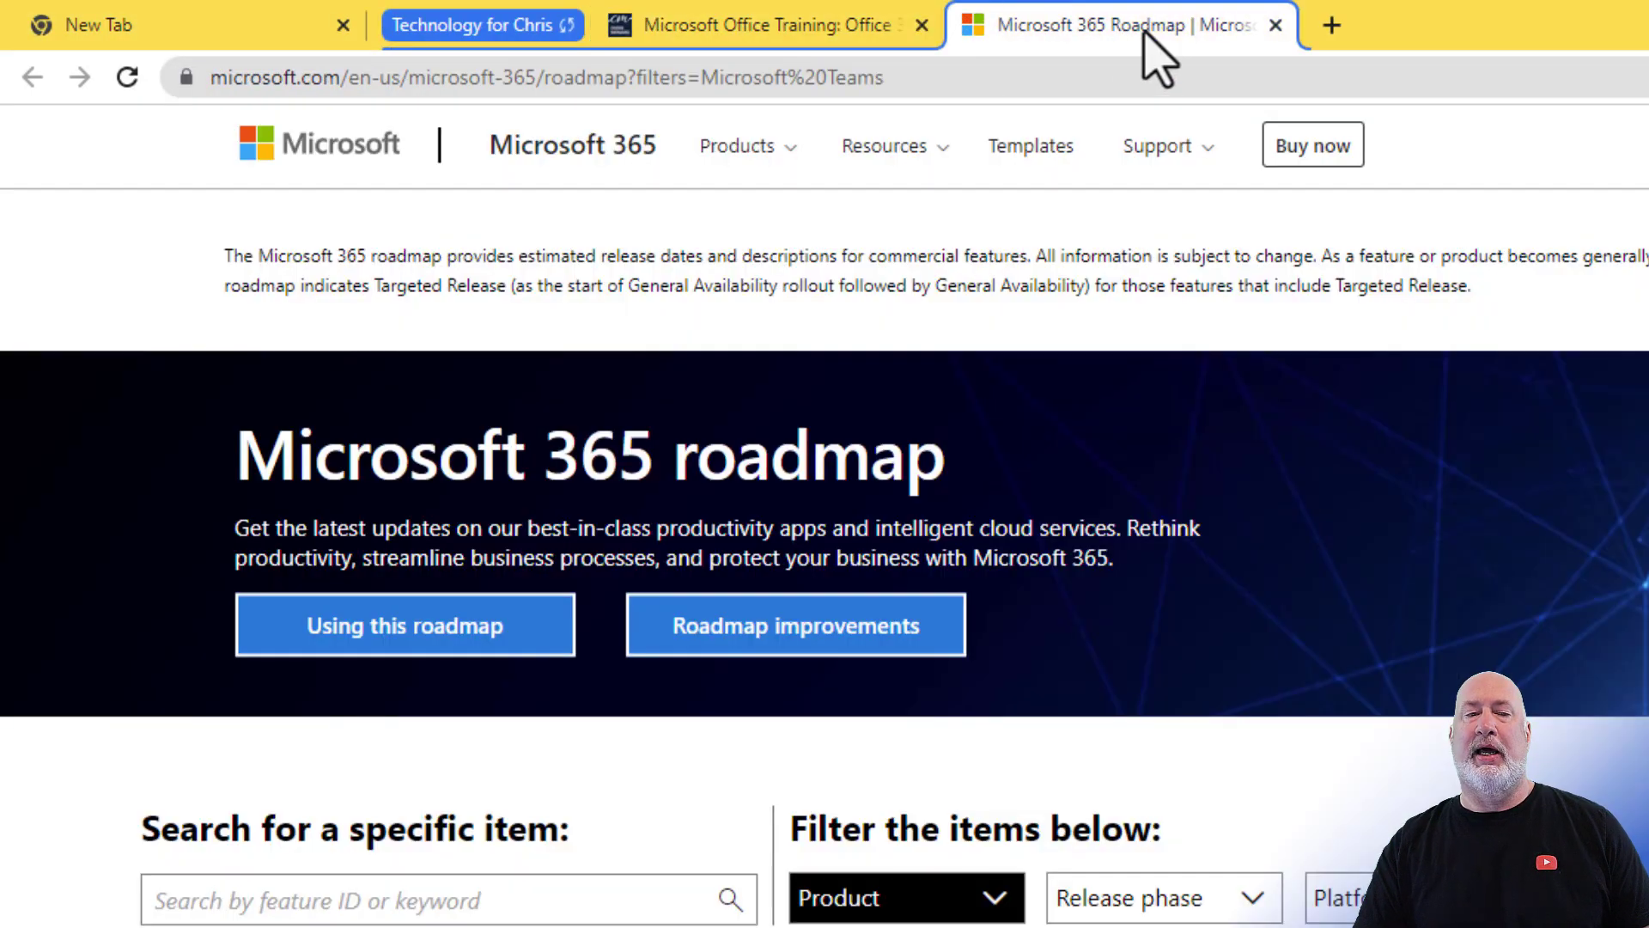
{"action": "left_click", "coordinate": [835, 31]}
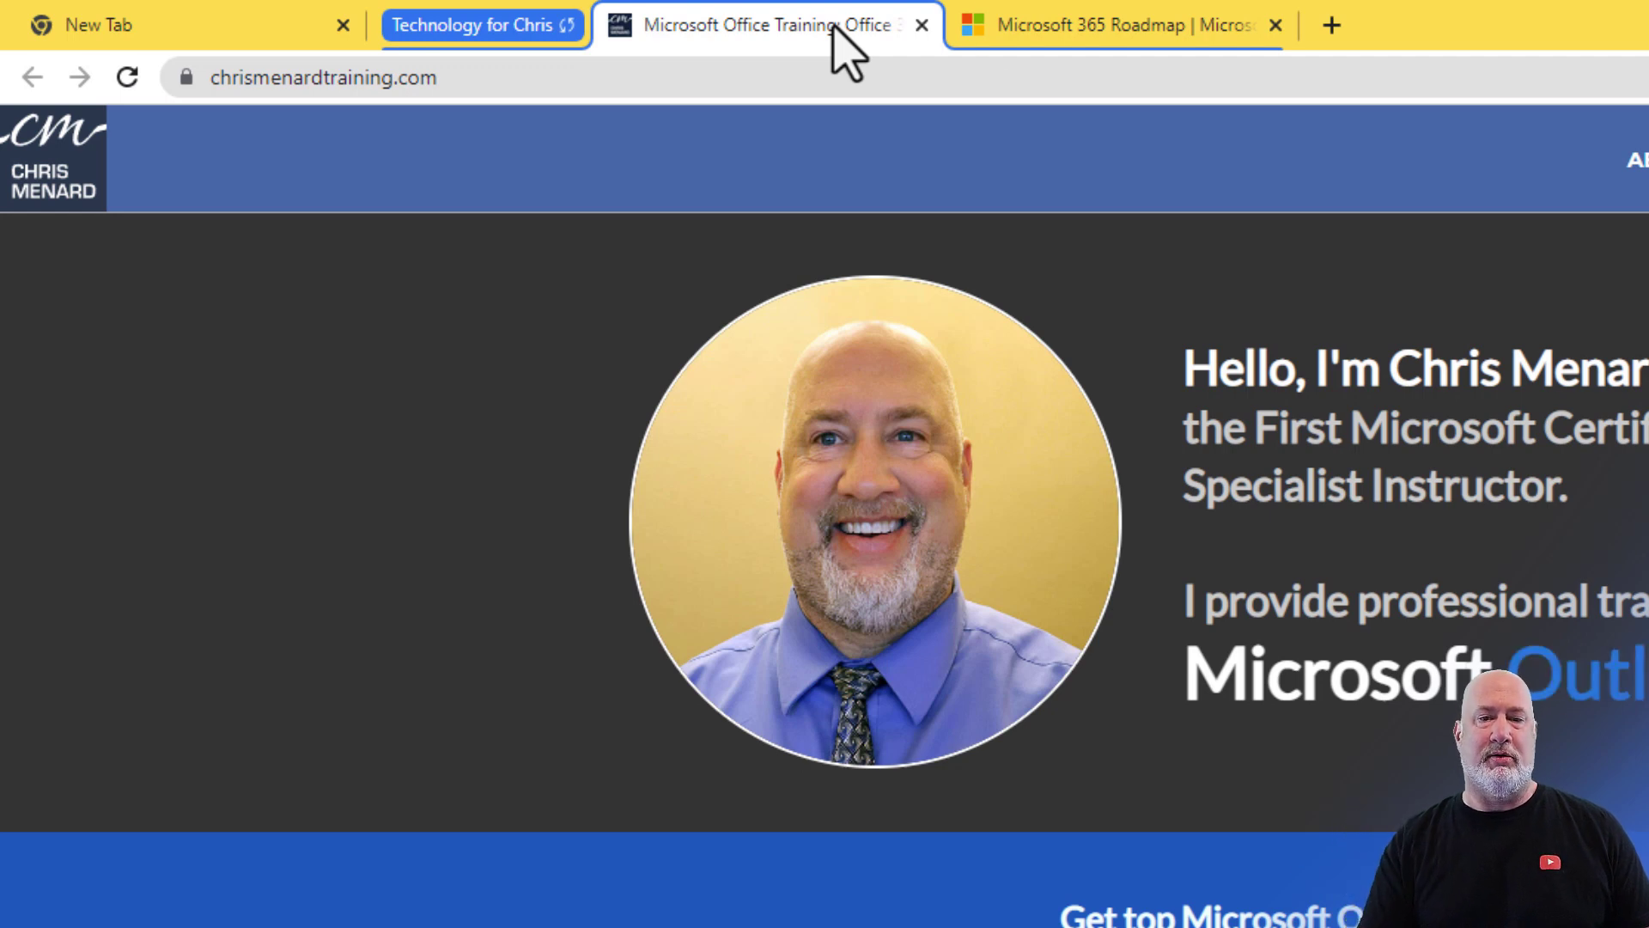
{"action": "left_click", "coordinate": [1332, 25]}
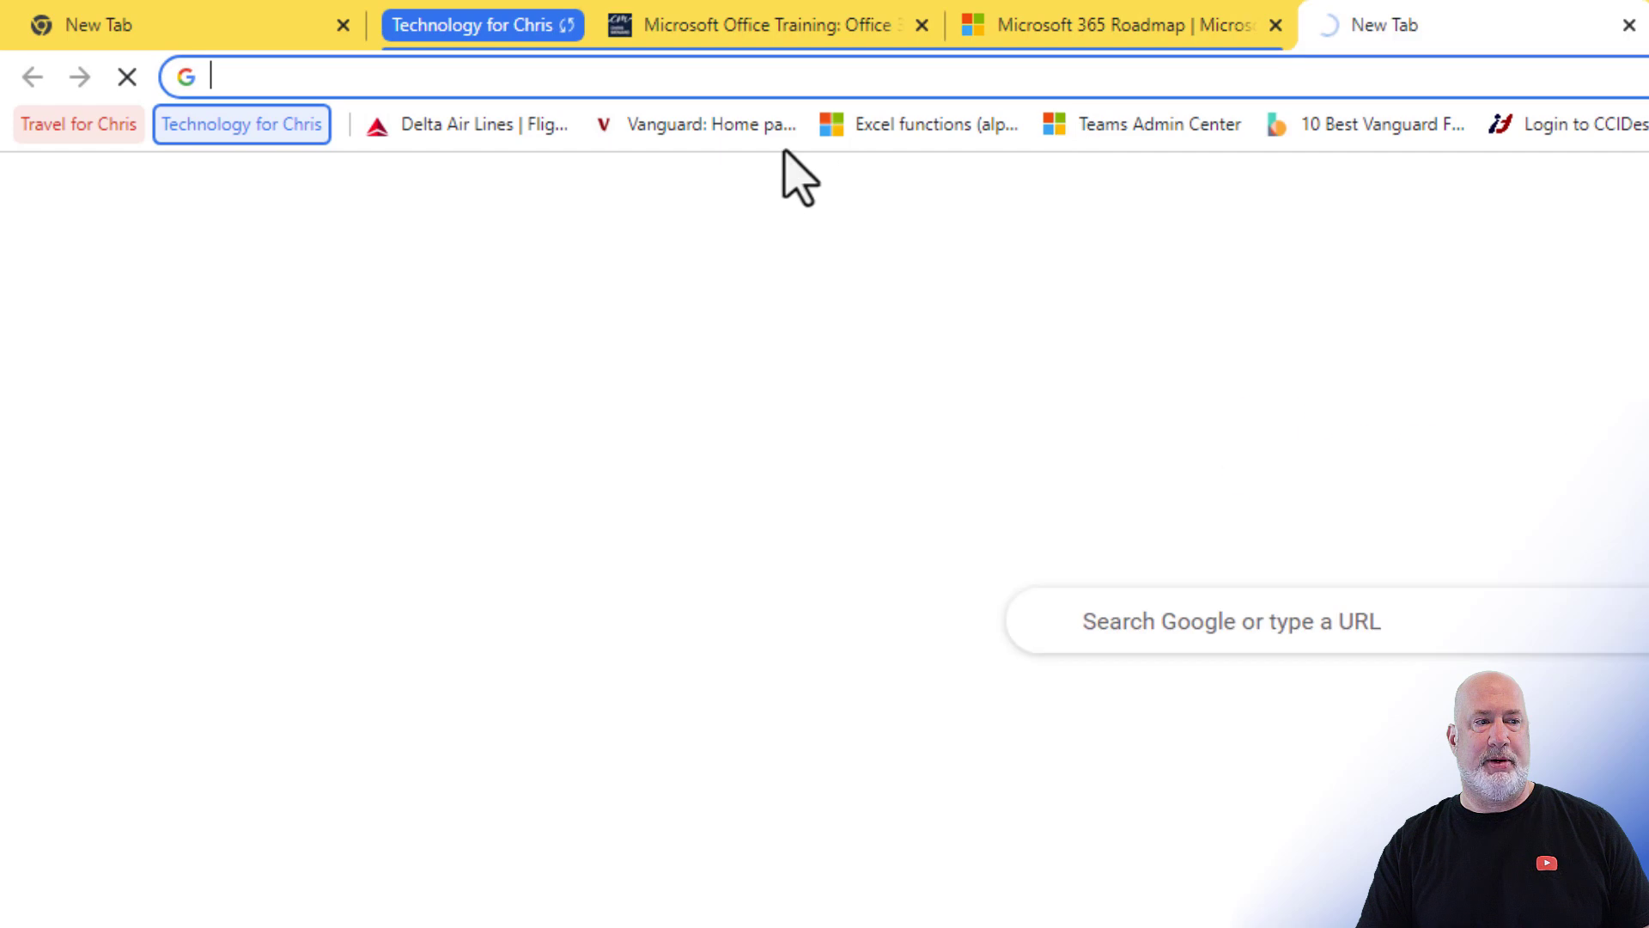
{"action": "middle_click", "coordinate": [78, 124]}
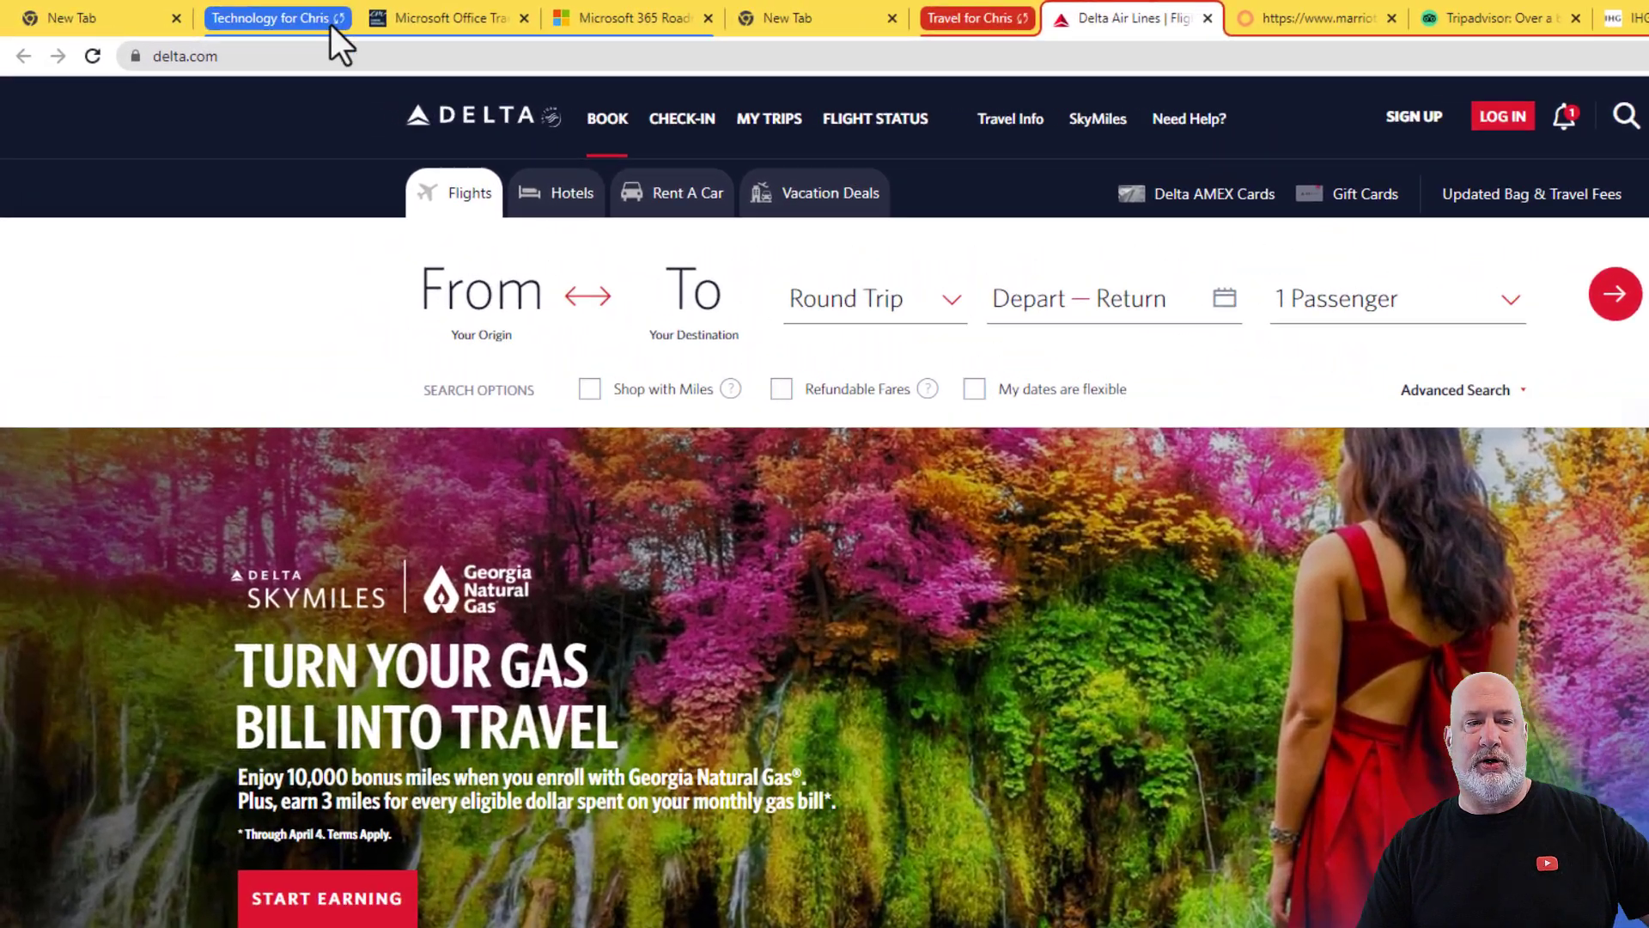
Toggle the Technology group's Save group off and back on, then close Chrome
{"action": "right_click", "coordinate": [265, 18]}
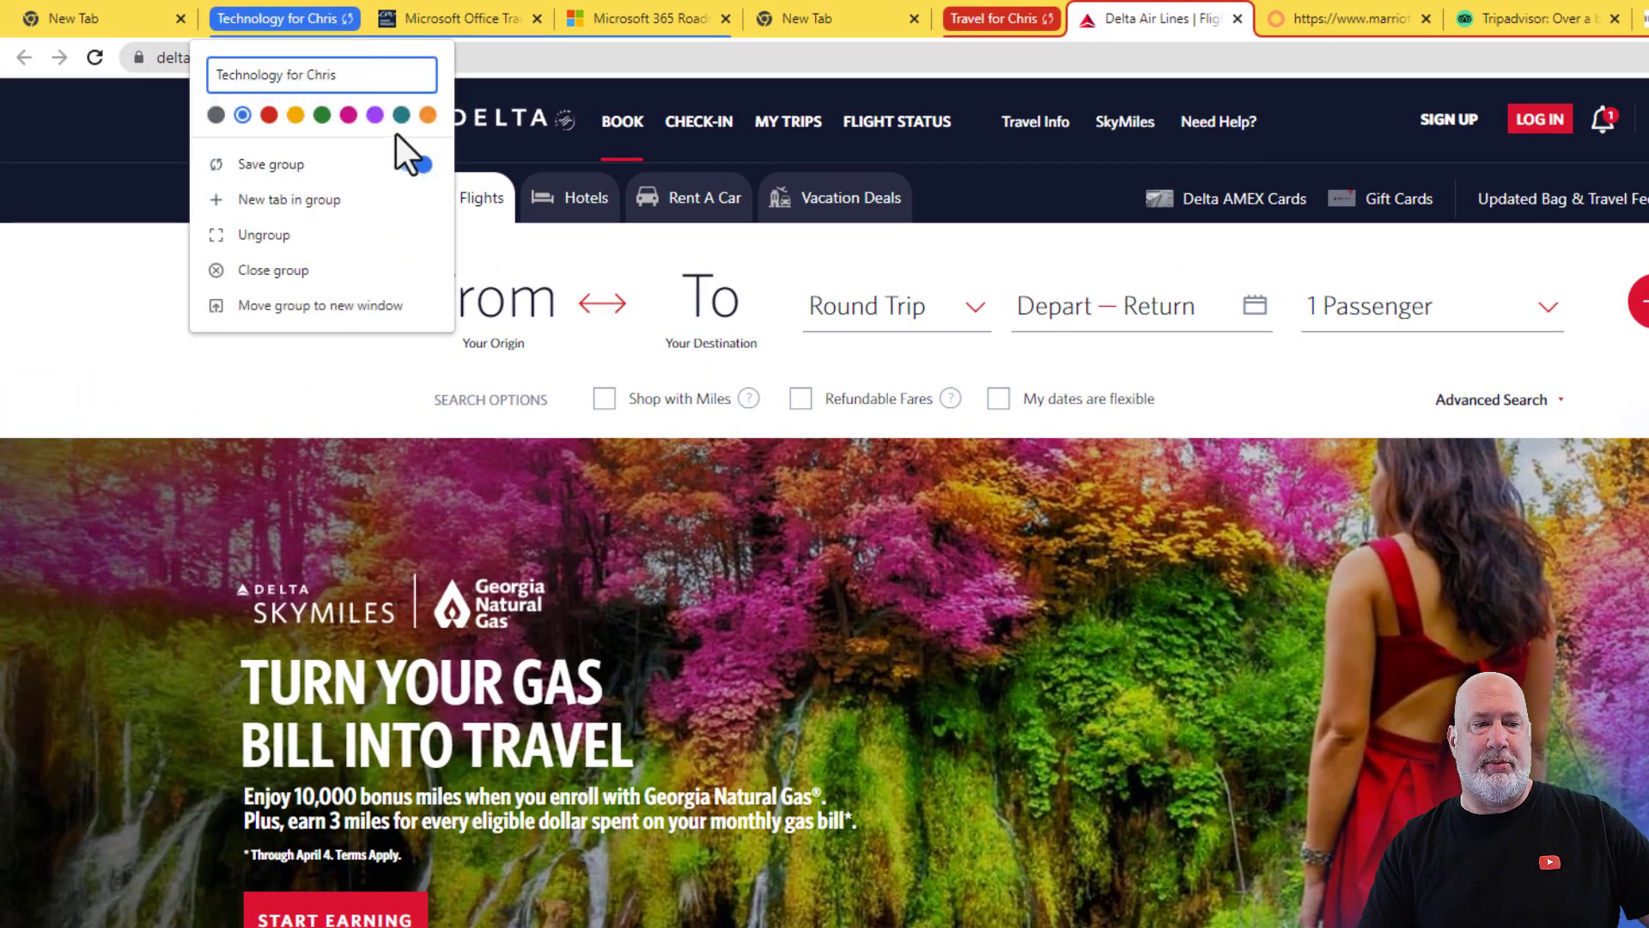
{"action": "left_click", "coordinate": [409, 163]}
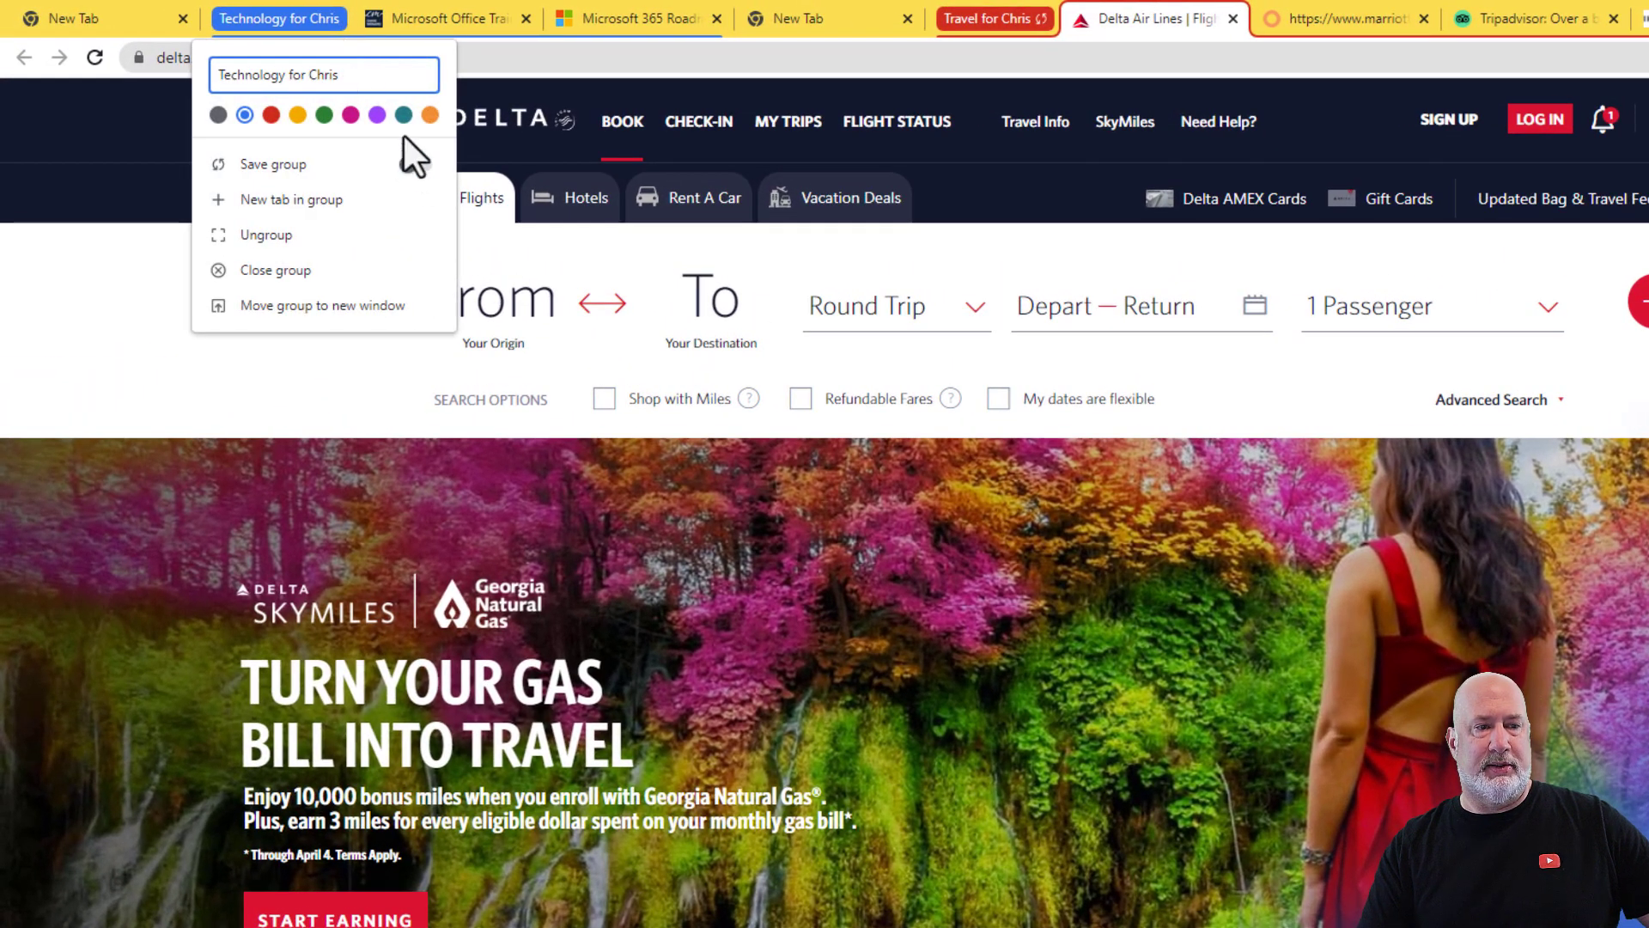
{"action": "left_click", "coordinate": [424, 169]}
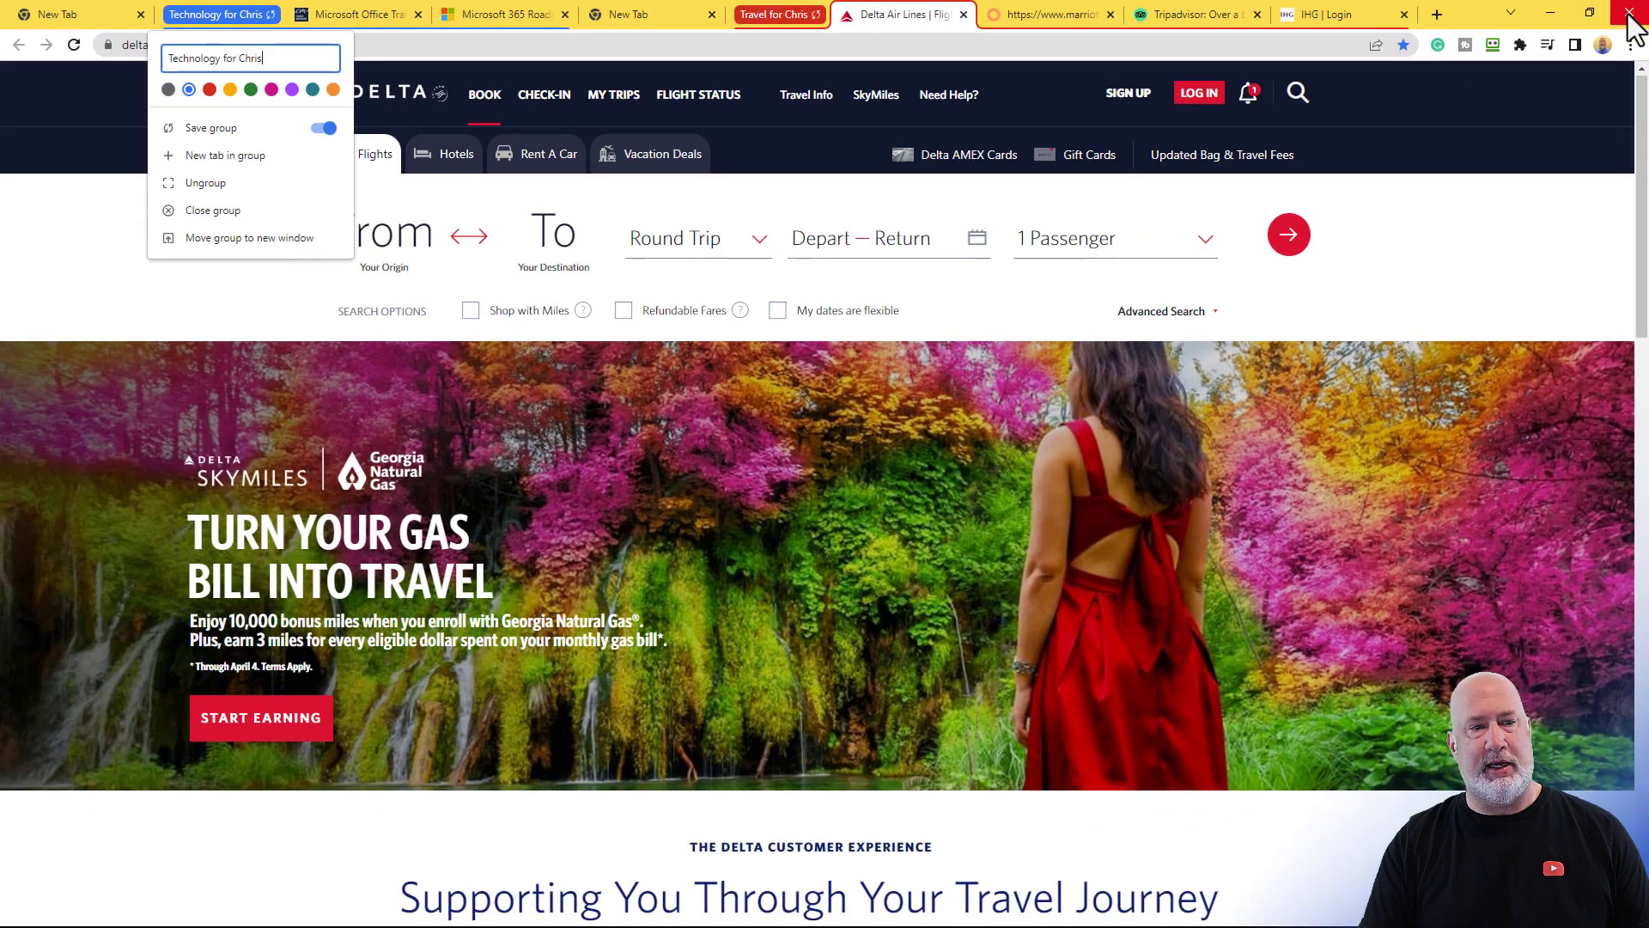
{"action": "key", "text": "Escape"}
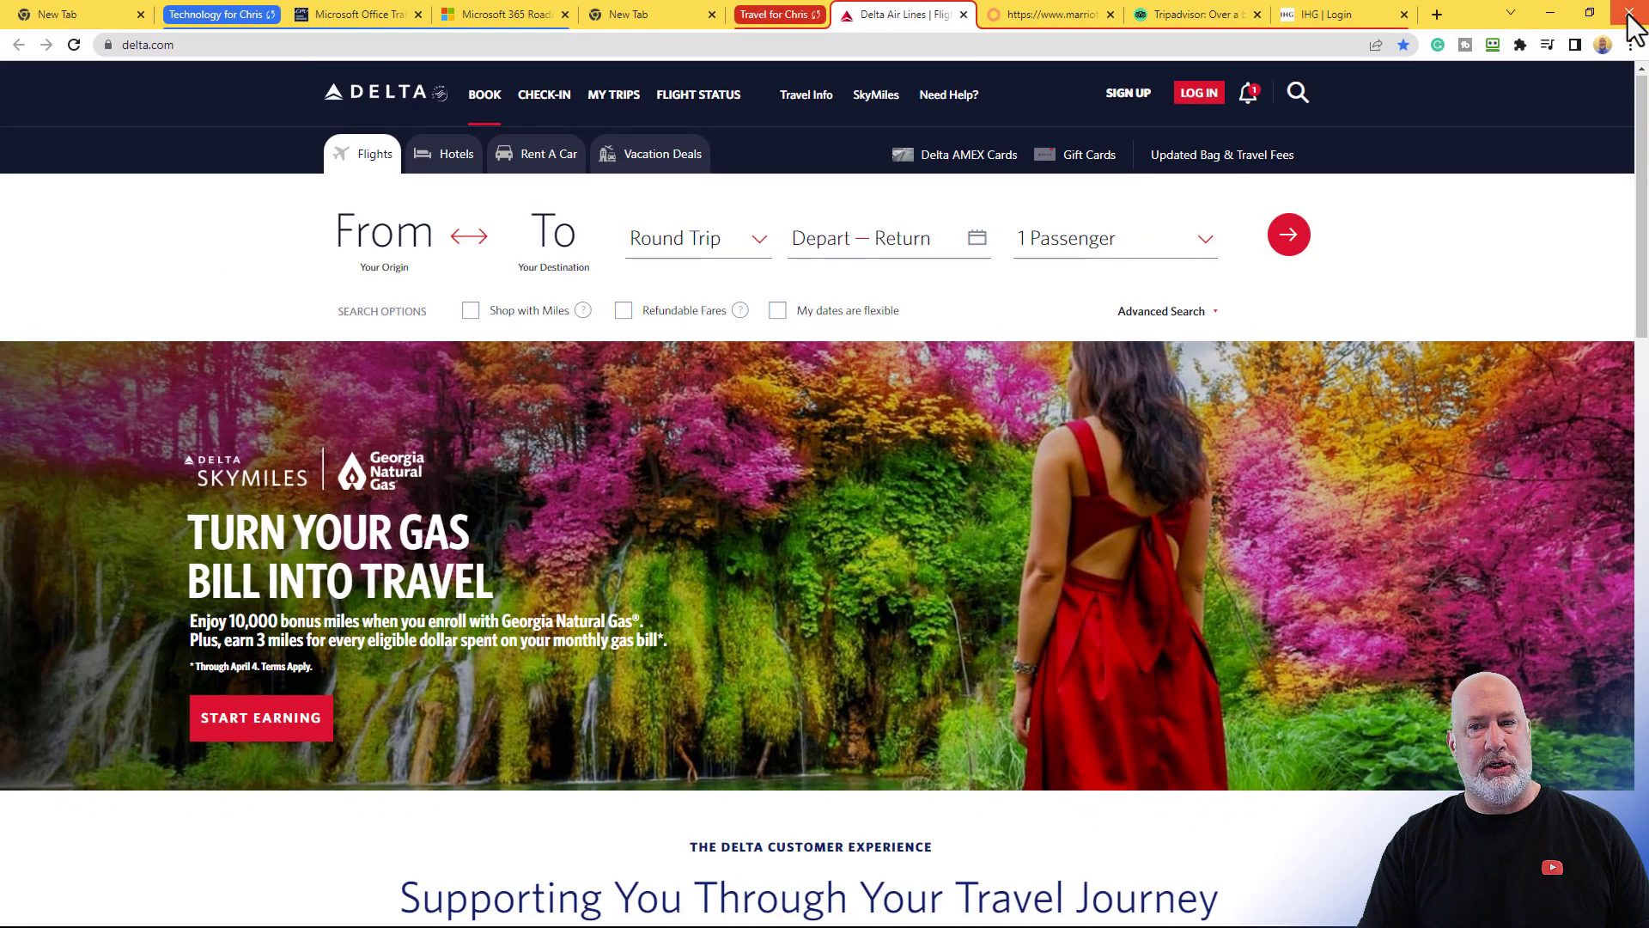
{"action": "left_click", "coordinate": [1630, 14]}
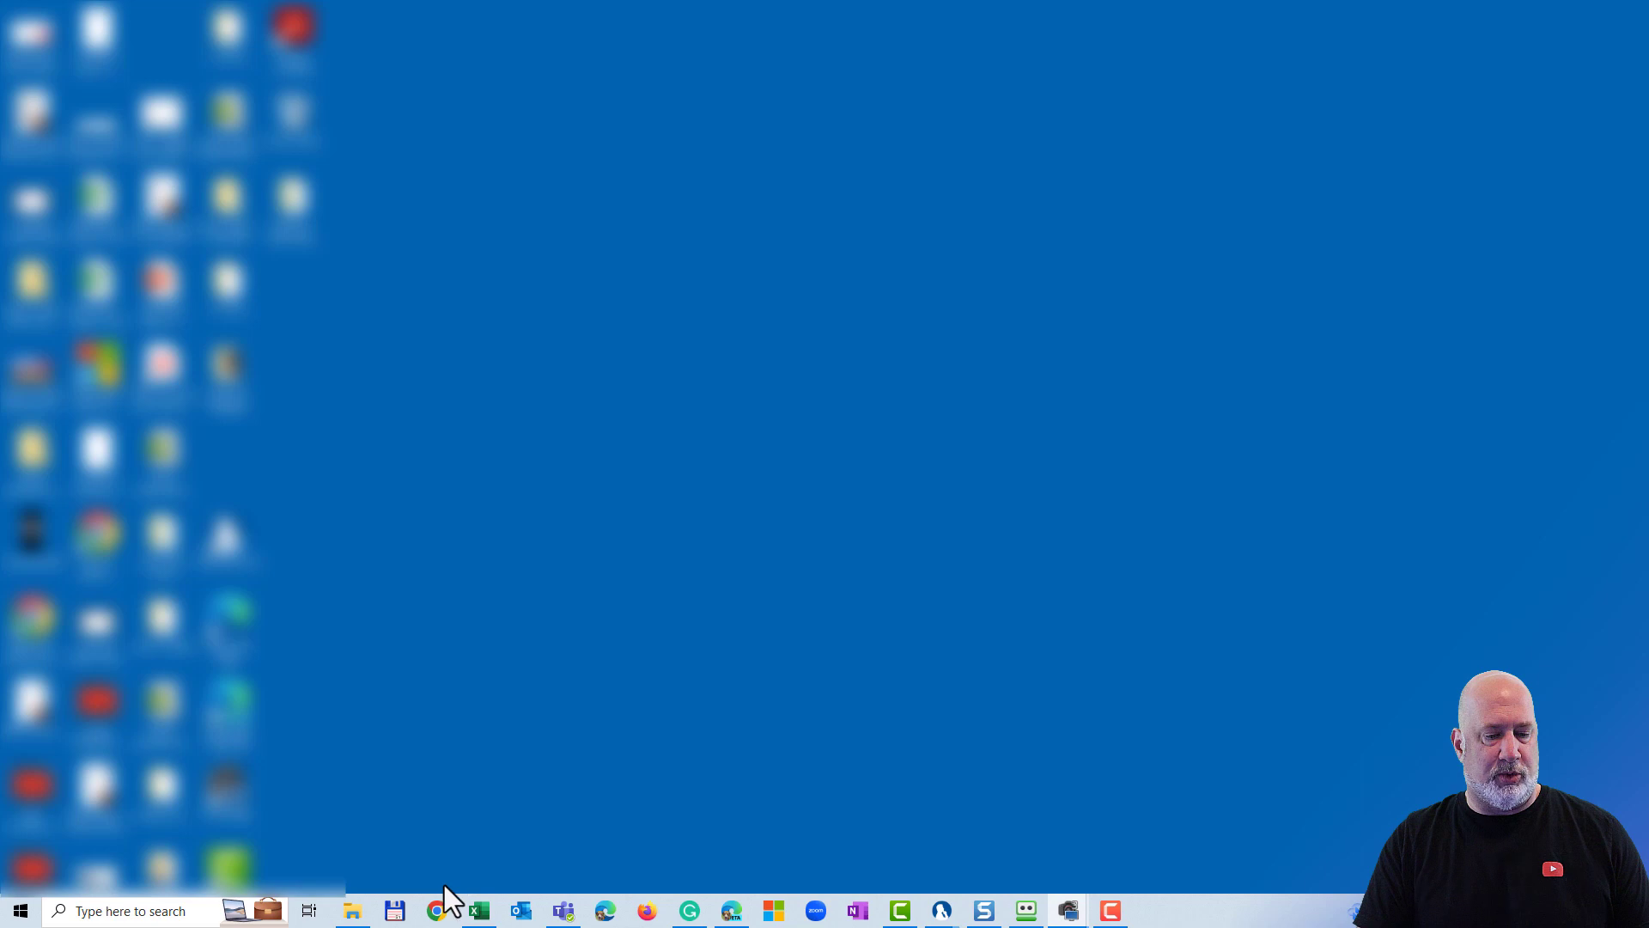
Relaunch Chrome in the main profile and restore the saved Travel tab group
{"action": "left_click", "coordinate": [437, 911]}
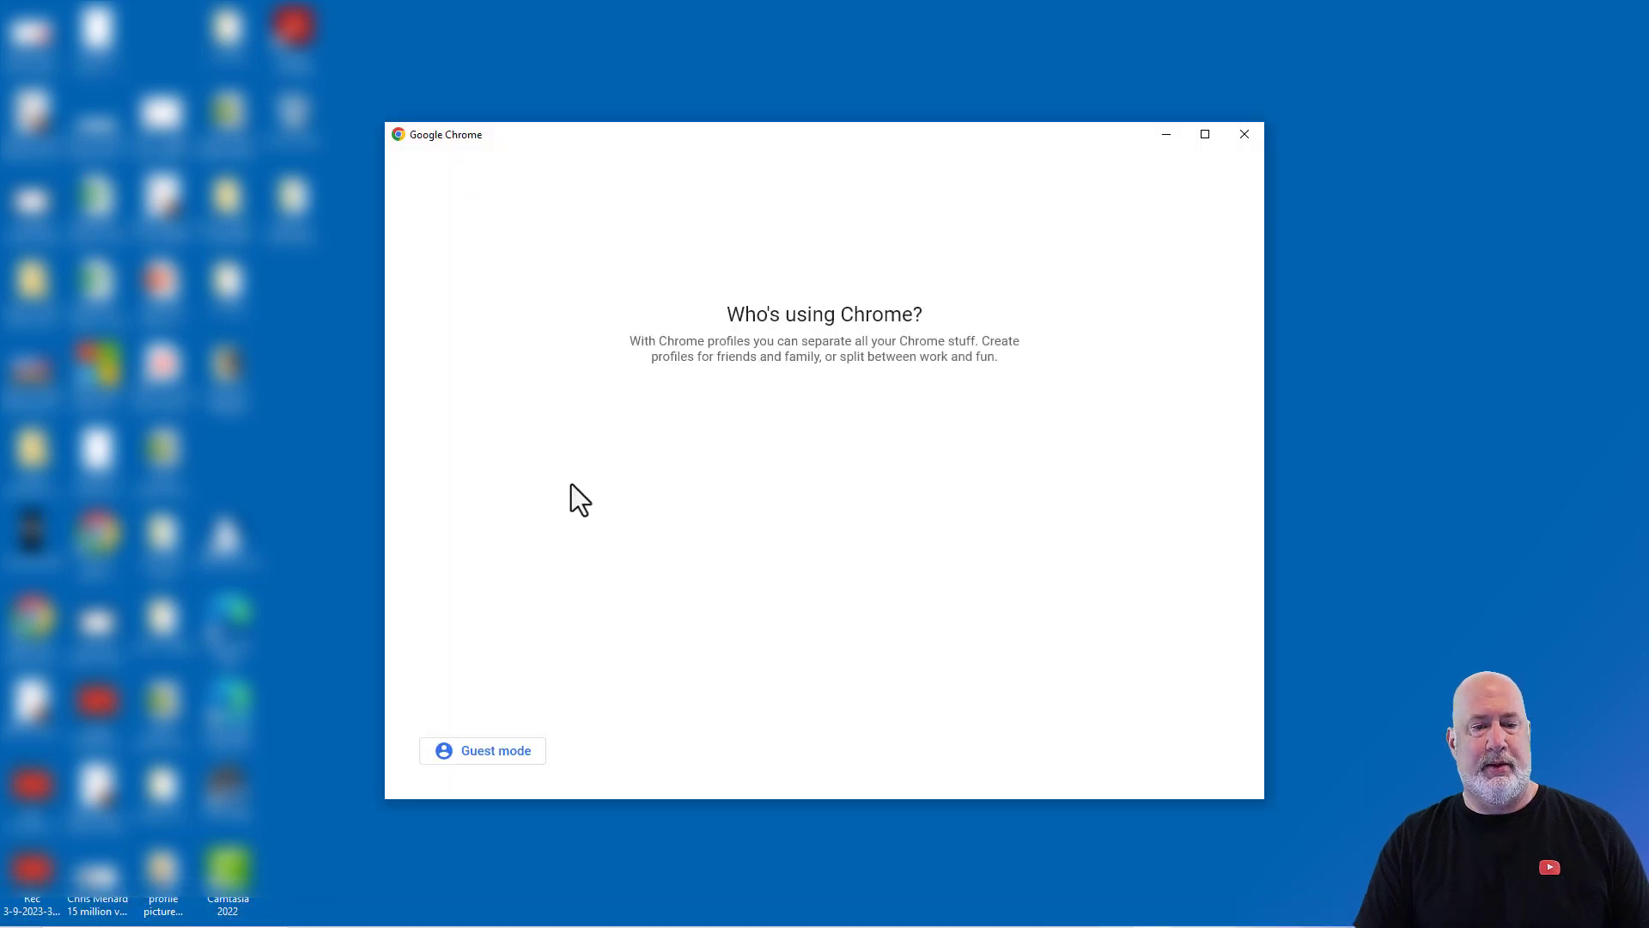
{"action": "left_click", "coordinate": [586, 515]}
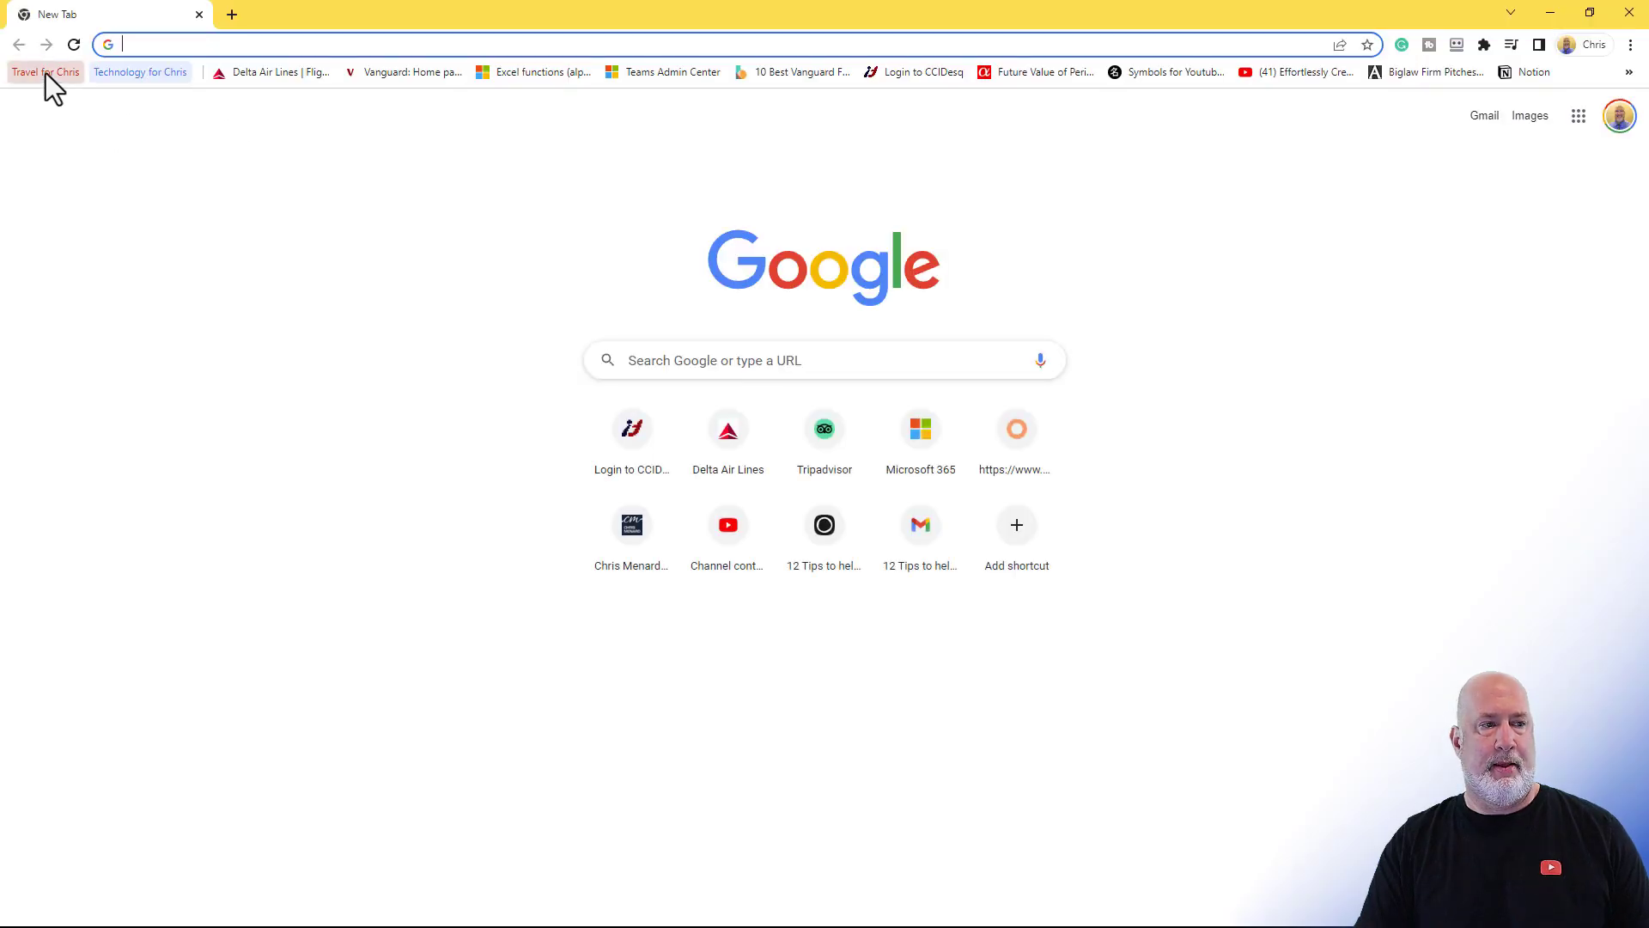
{"action": "left_click", "coordinate": [45, 72]}
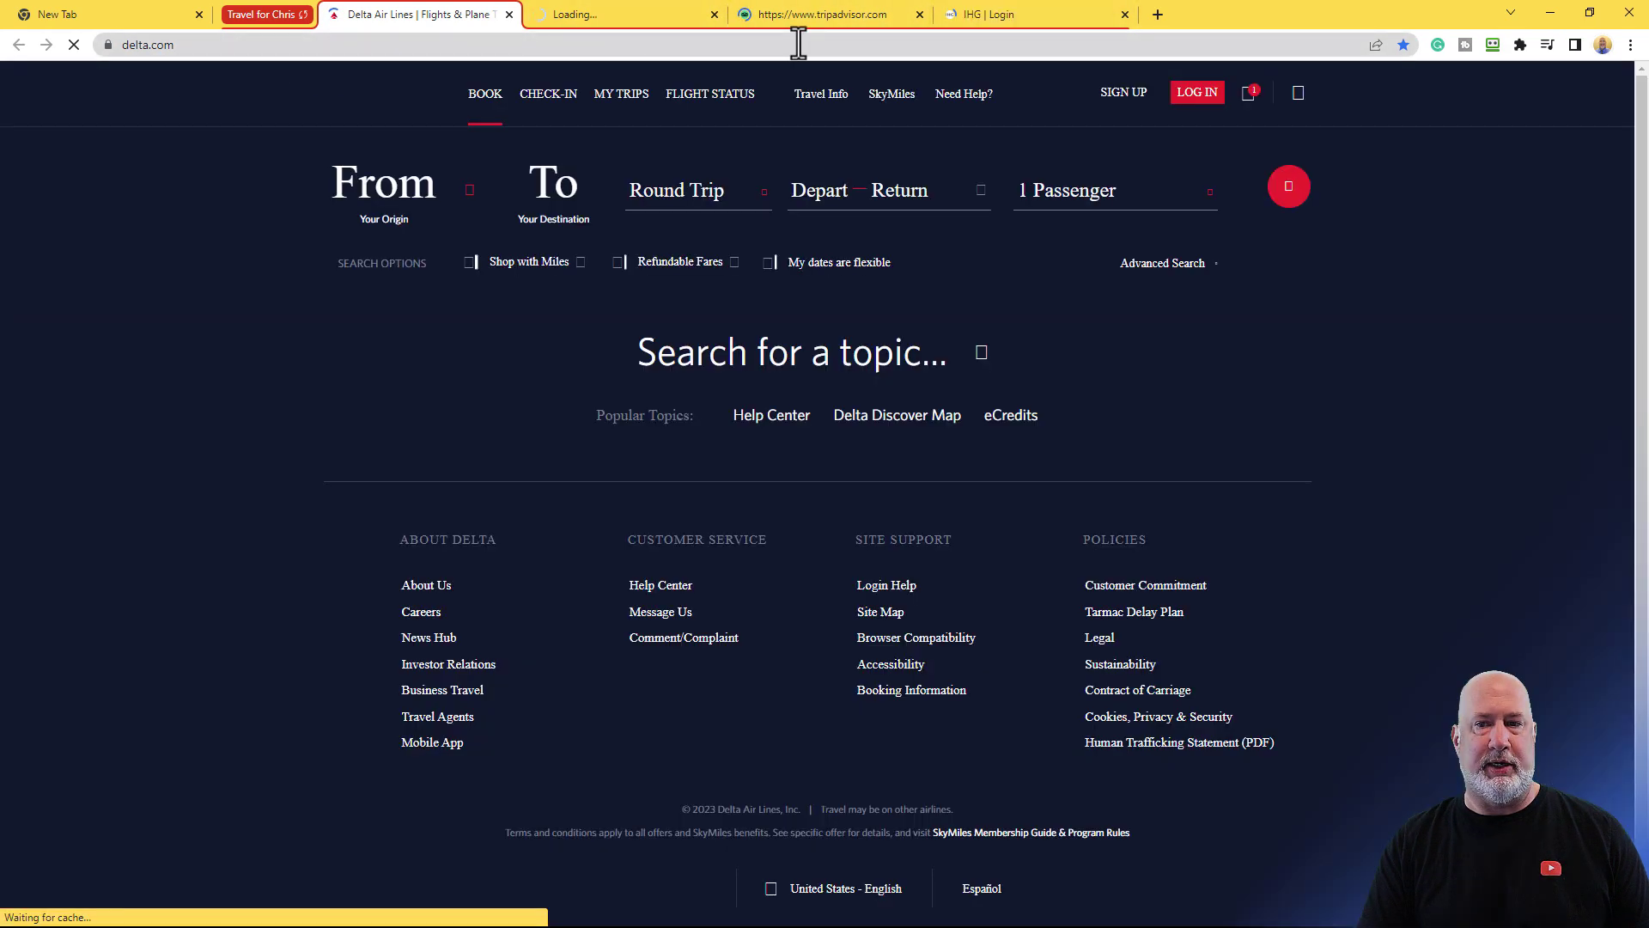
Restore the Technology tab group and search for 'hilton' in a new tab
{"action": "key", "text": "ctrl+t"}
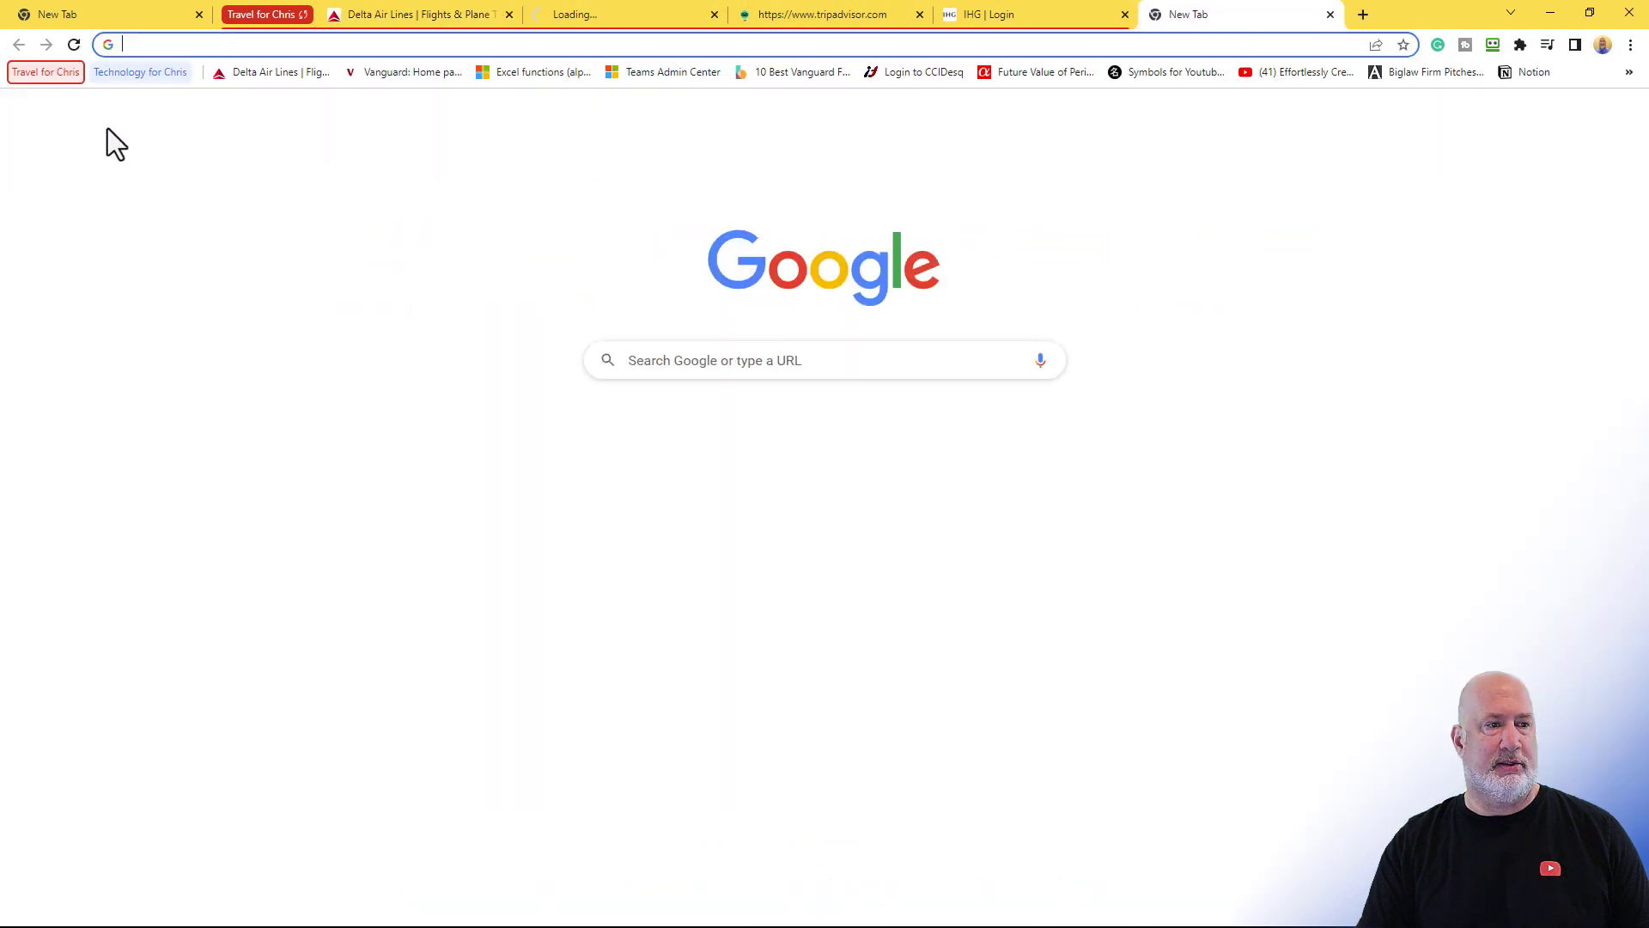
{"action": "middle_click", "coordinate": [140, 73]}
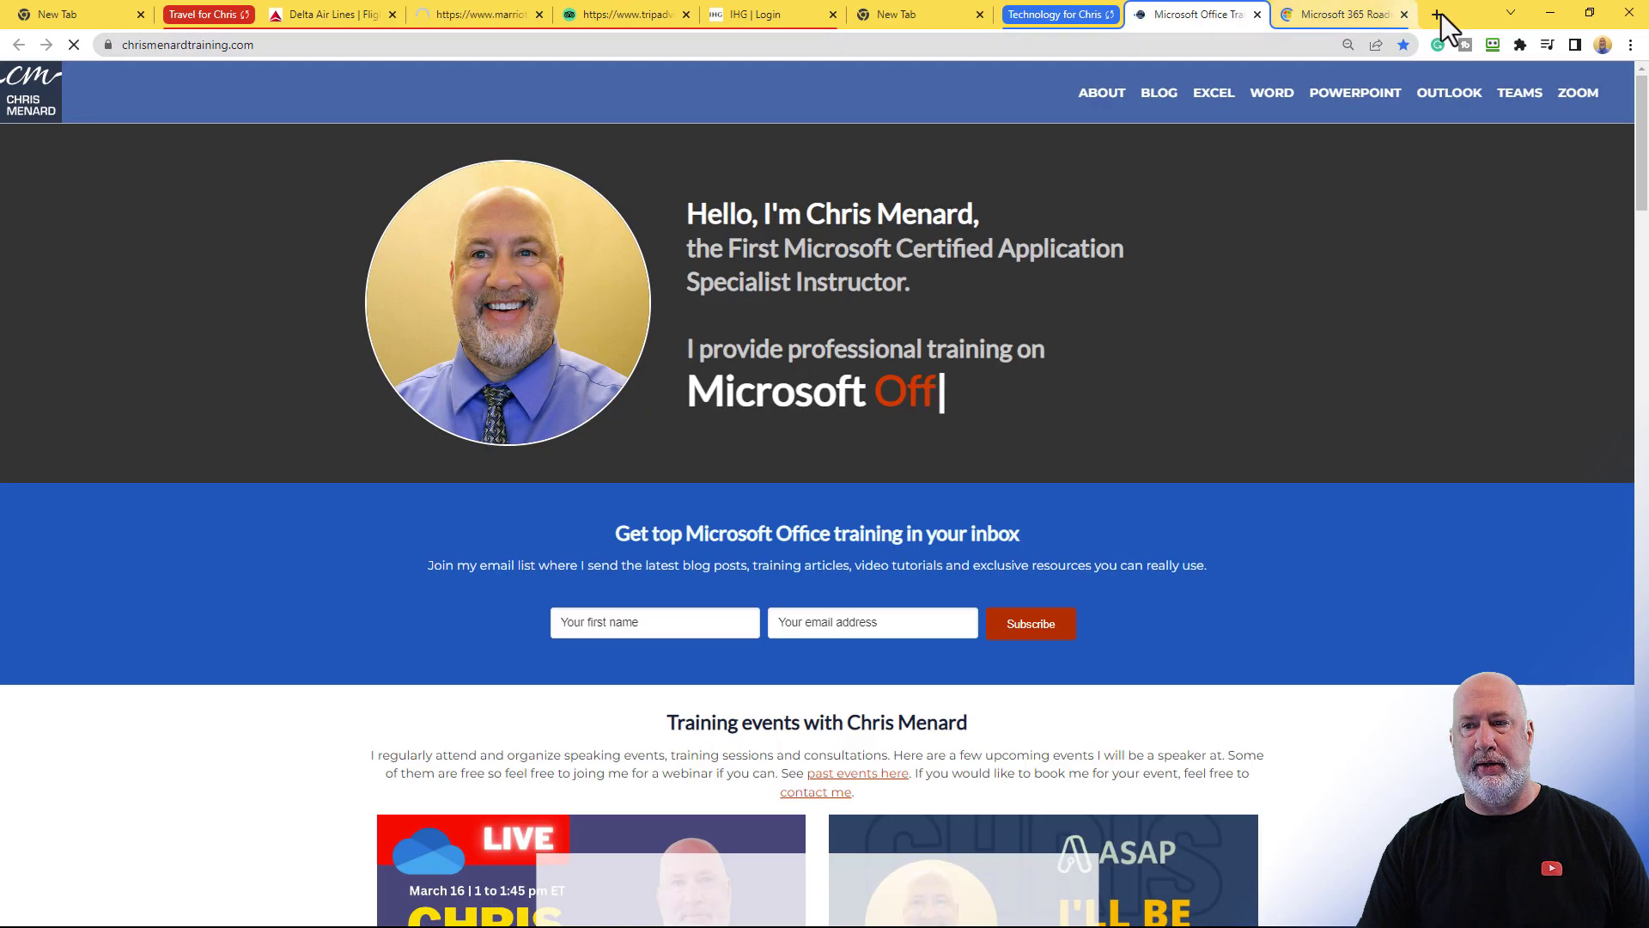
{"action": "left_click", "coordinate": [1439, 15]}
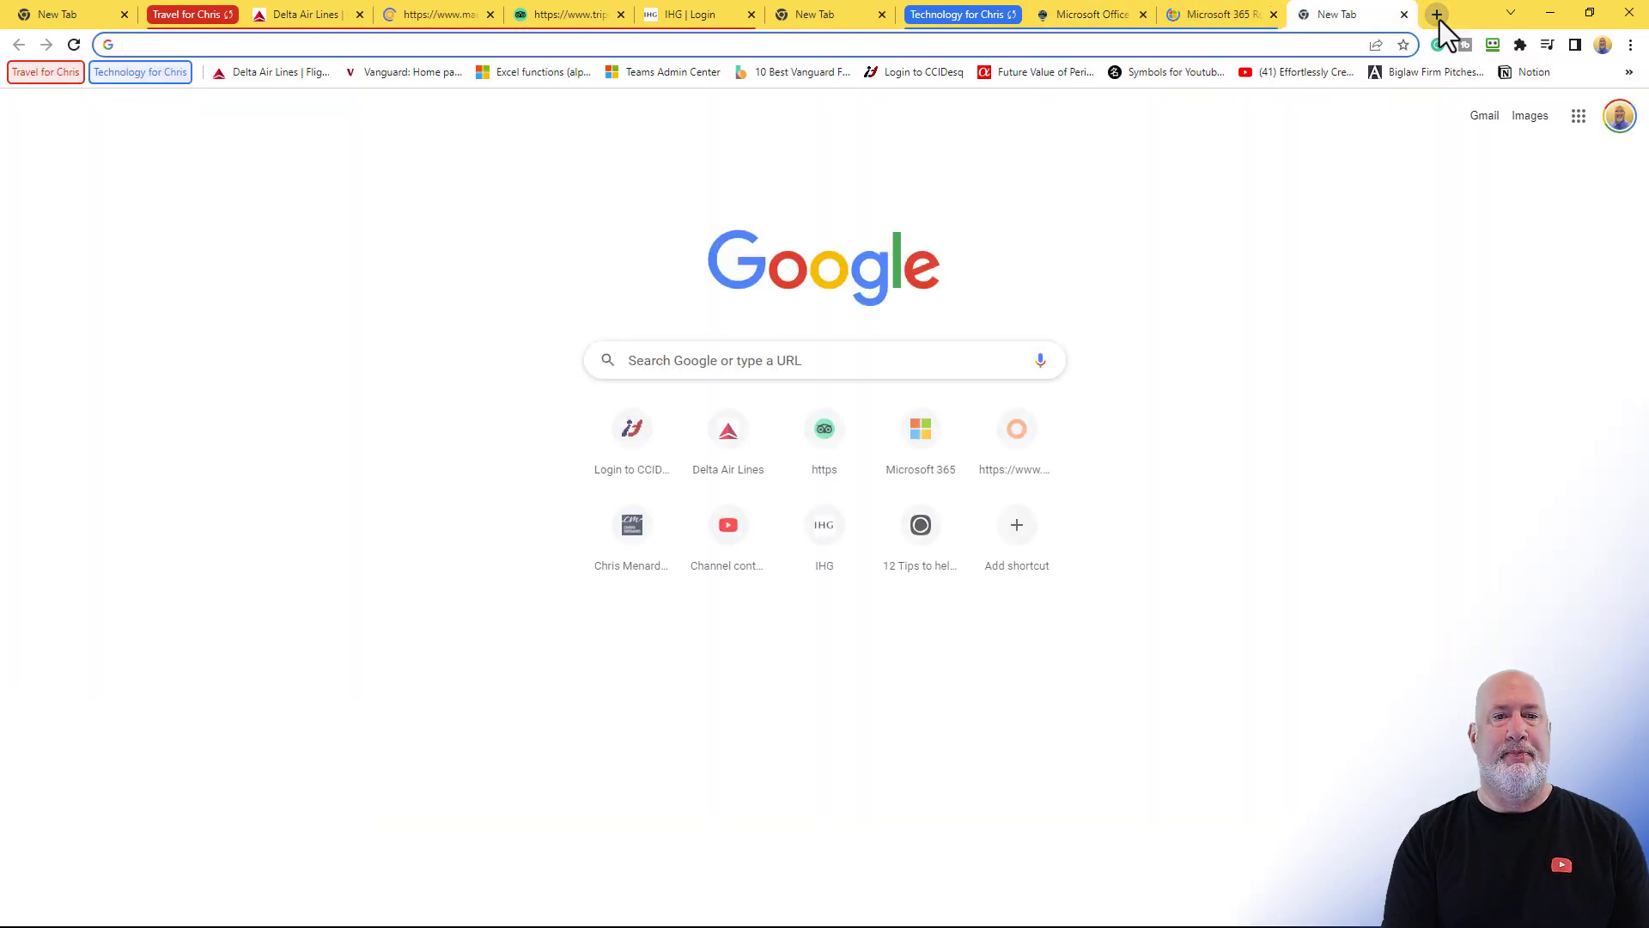
{"action": "type", "text": "hilton"}
{"action": "key", "text": "Return"}
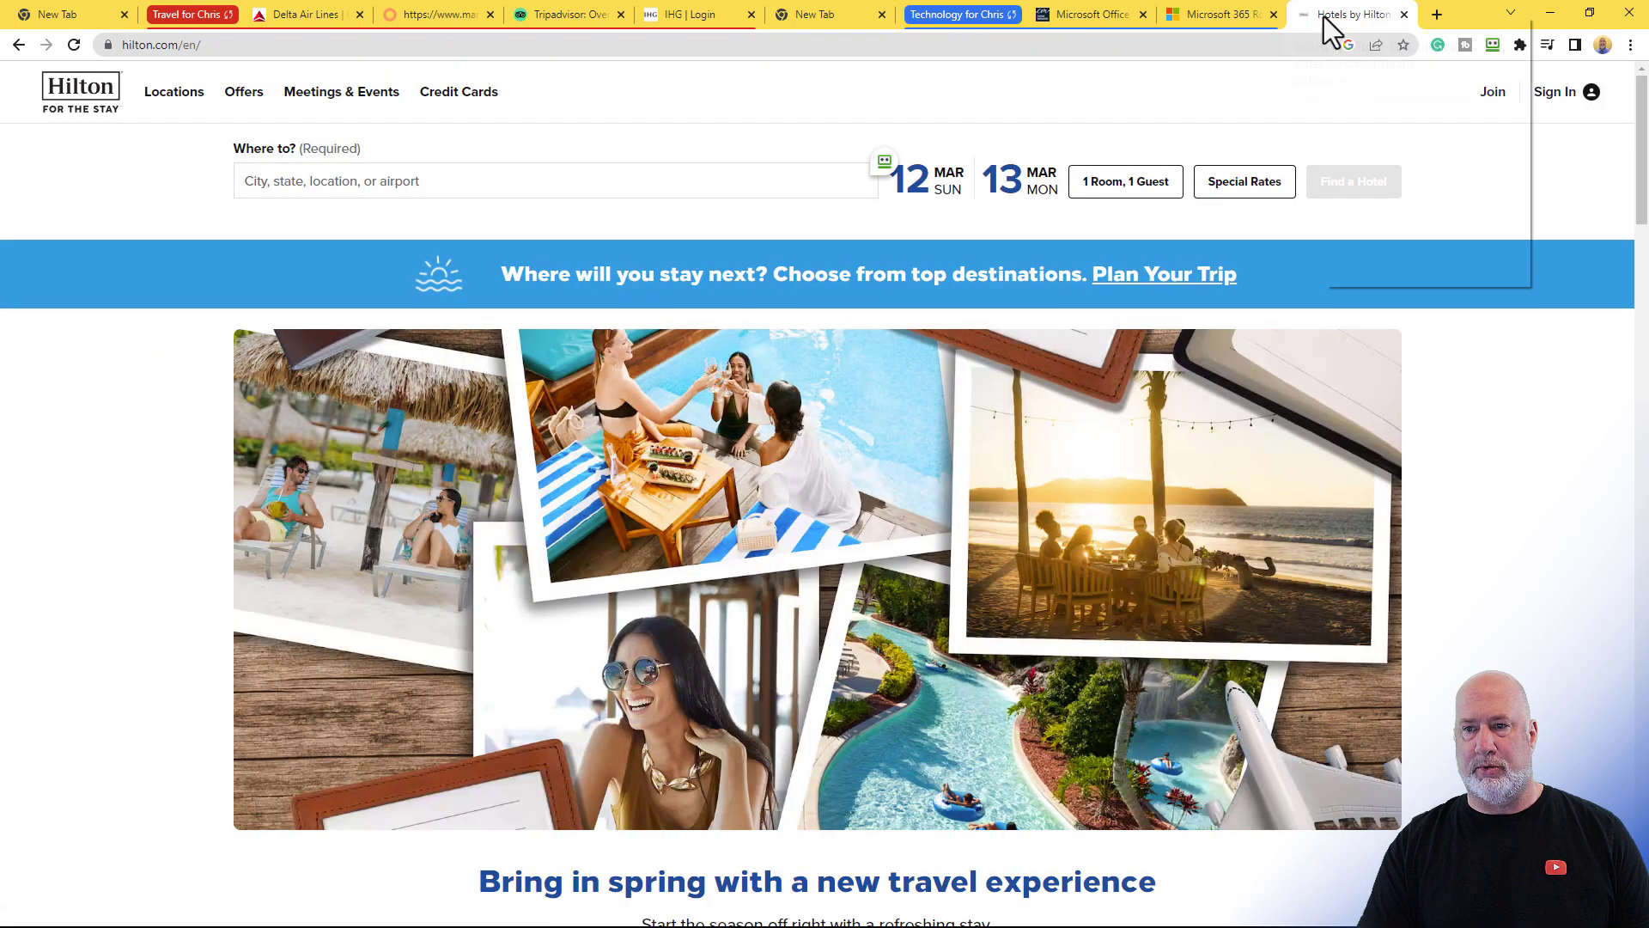
Add the Hilton tab to the Travel tab group
{"action": "right_click", "coordinate": [1328, 17]}
{"action": "mouse_move", "coordinate": [1378, 72]}
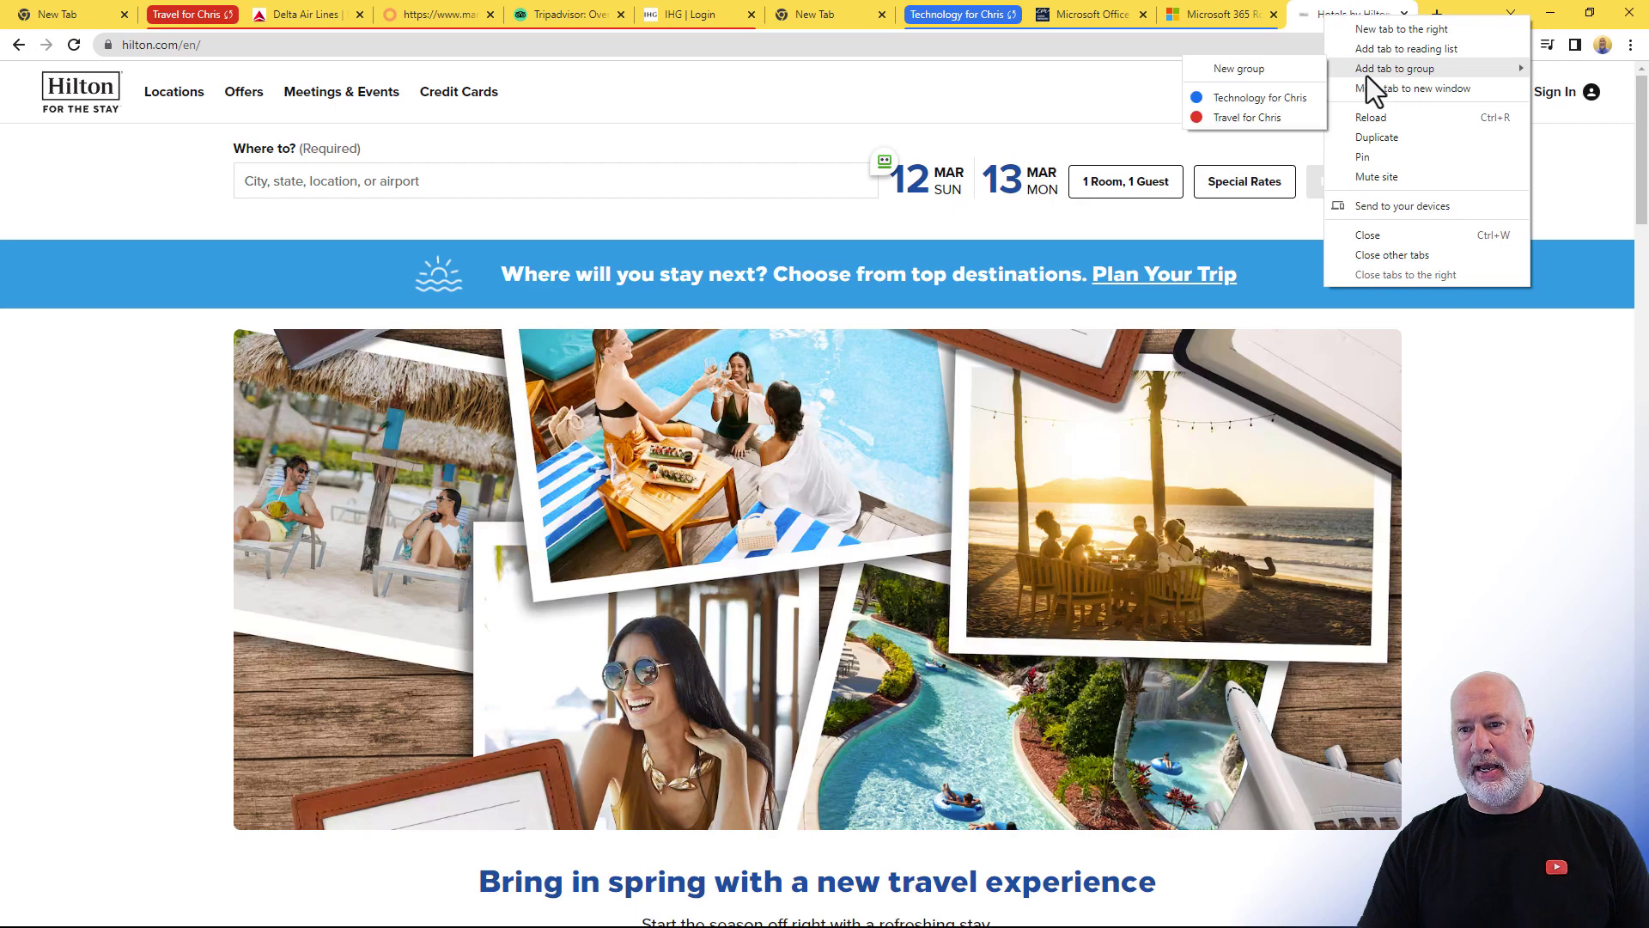
{"action": "left_click", "coordinate": [1260, 122]}
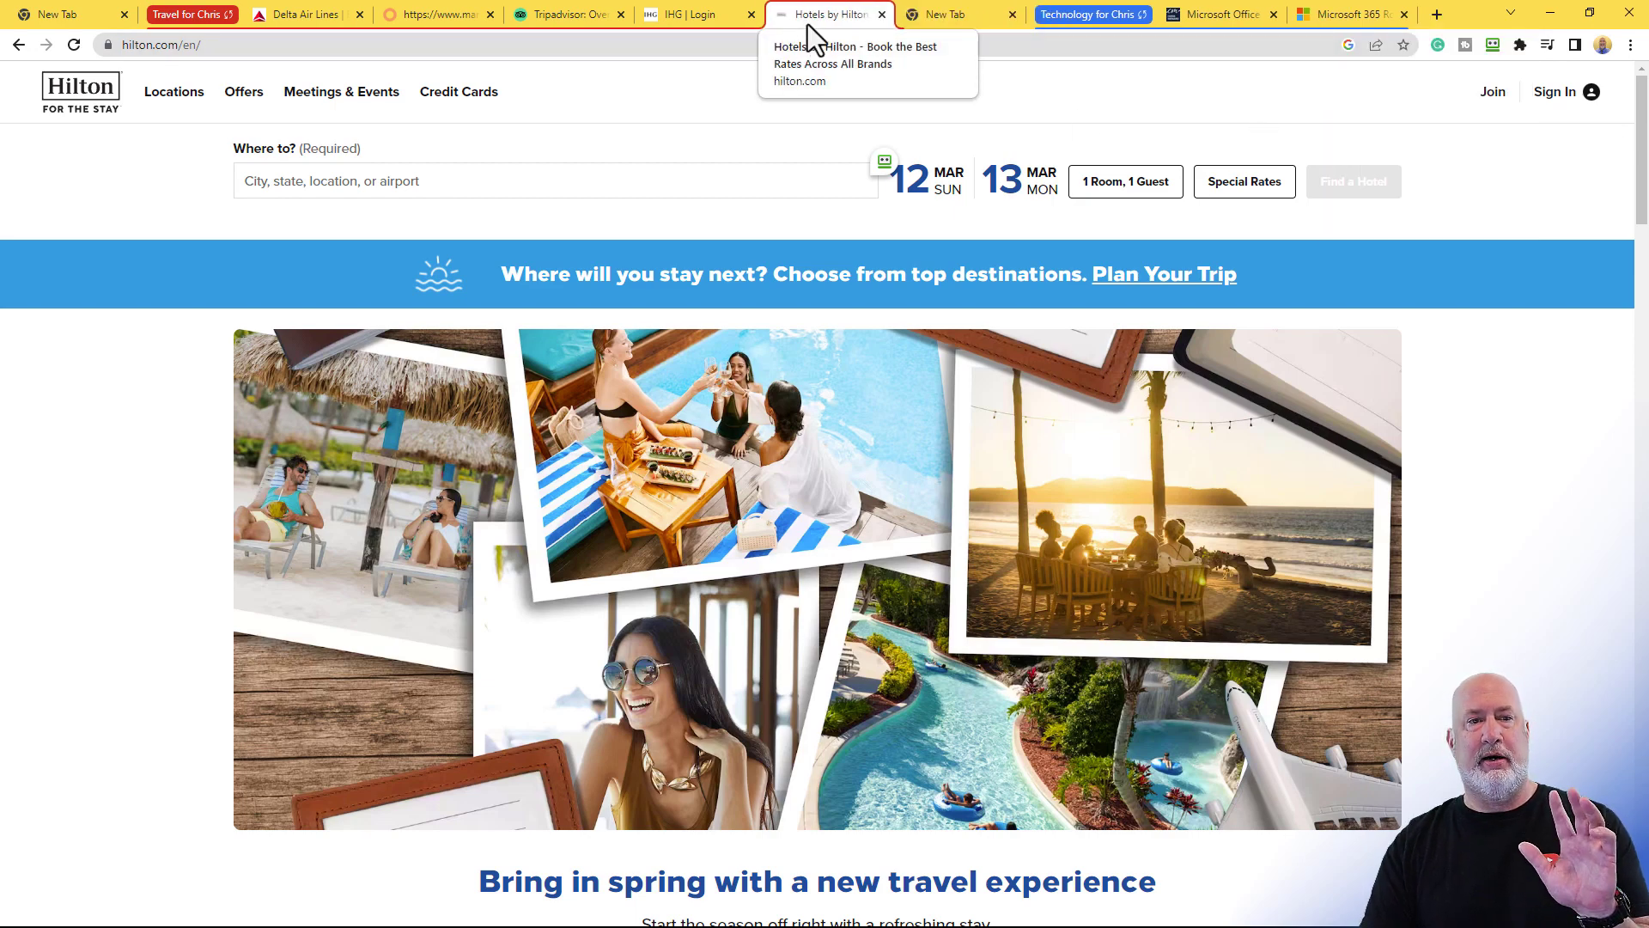
Restart Chrome in the main profile, reopen the Travel group and view its Hilton tab
{"action": "left_click", "coordinate": [1630, 12]}
{"action": "mouse_move", "coordinate": [496, 902]}
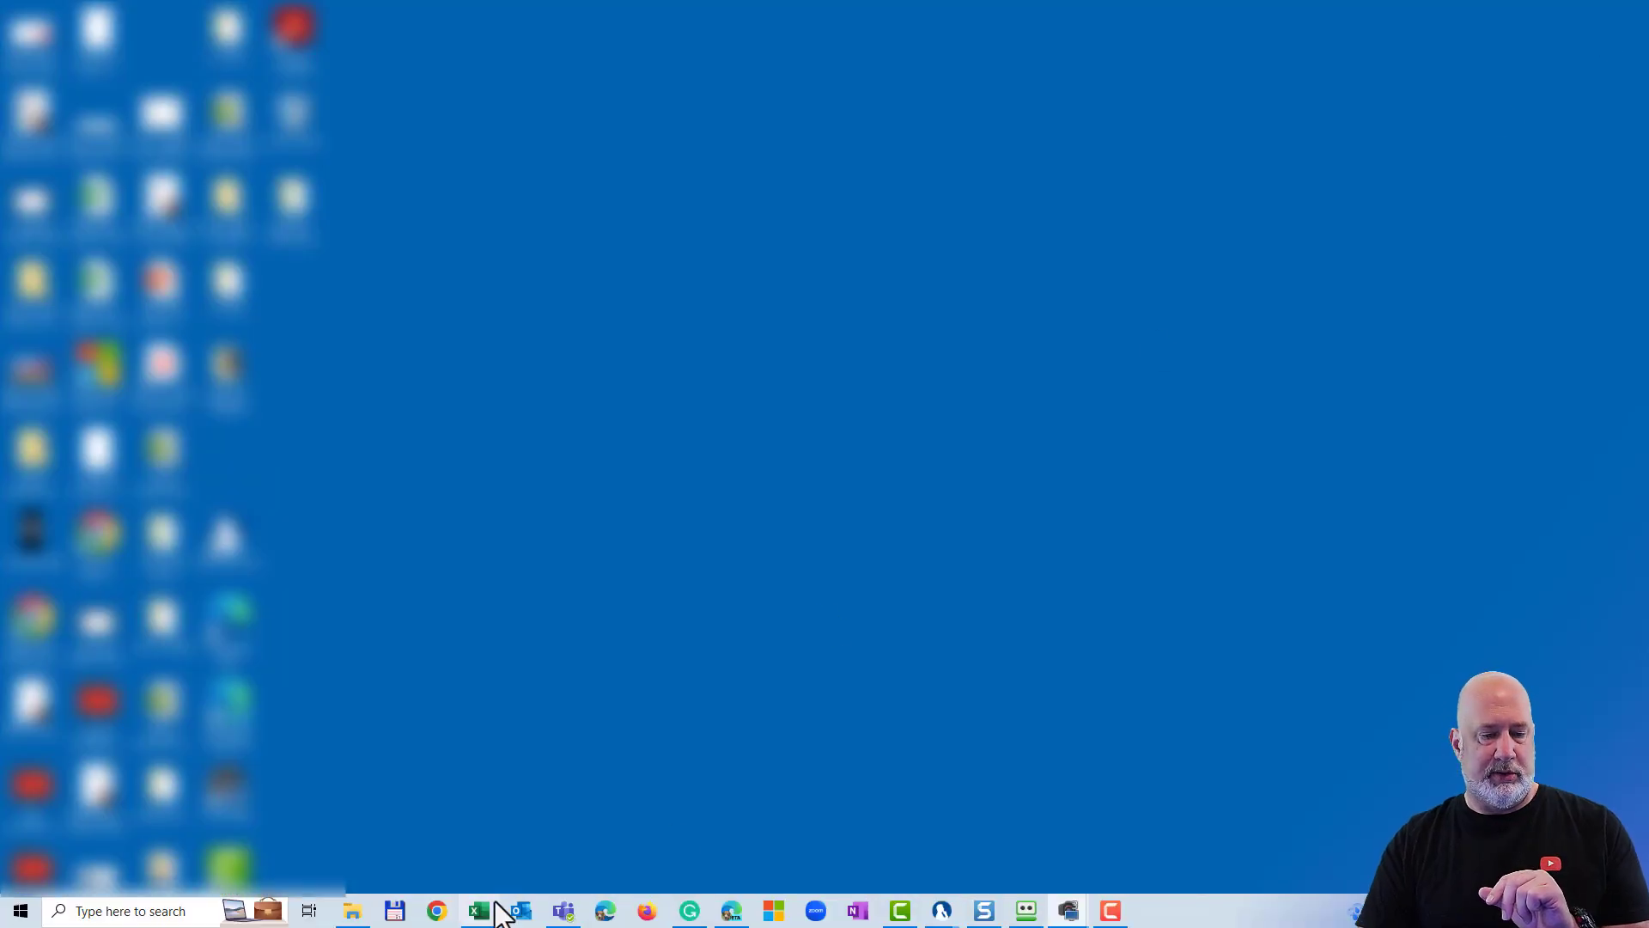
{"action": "left_click", "coordinate": [439, 914]}
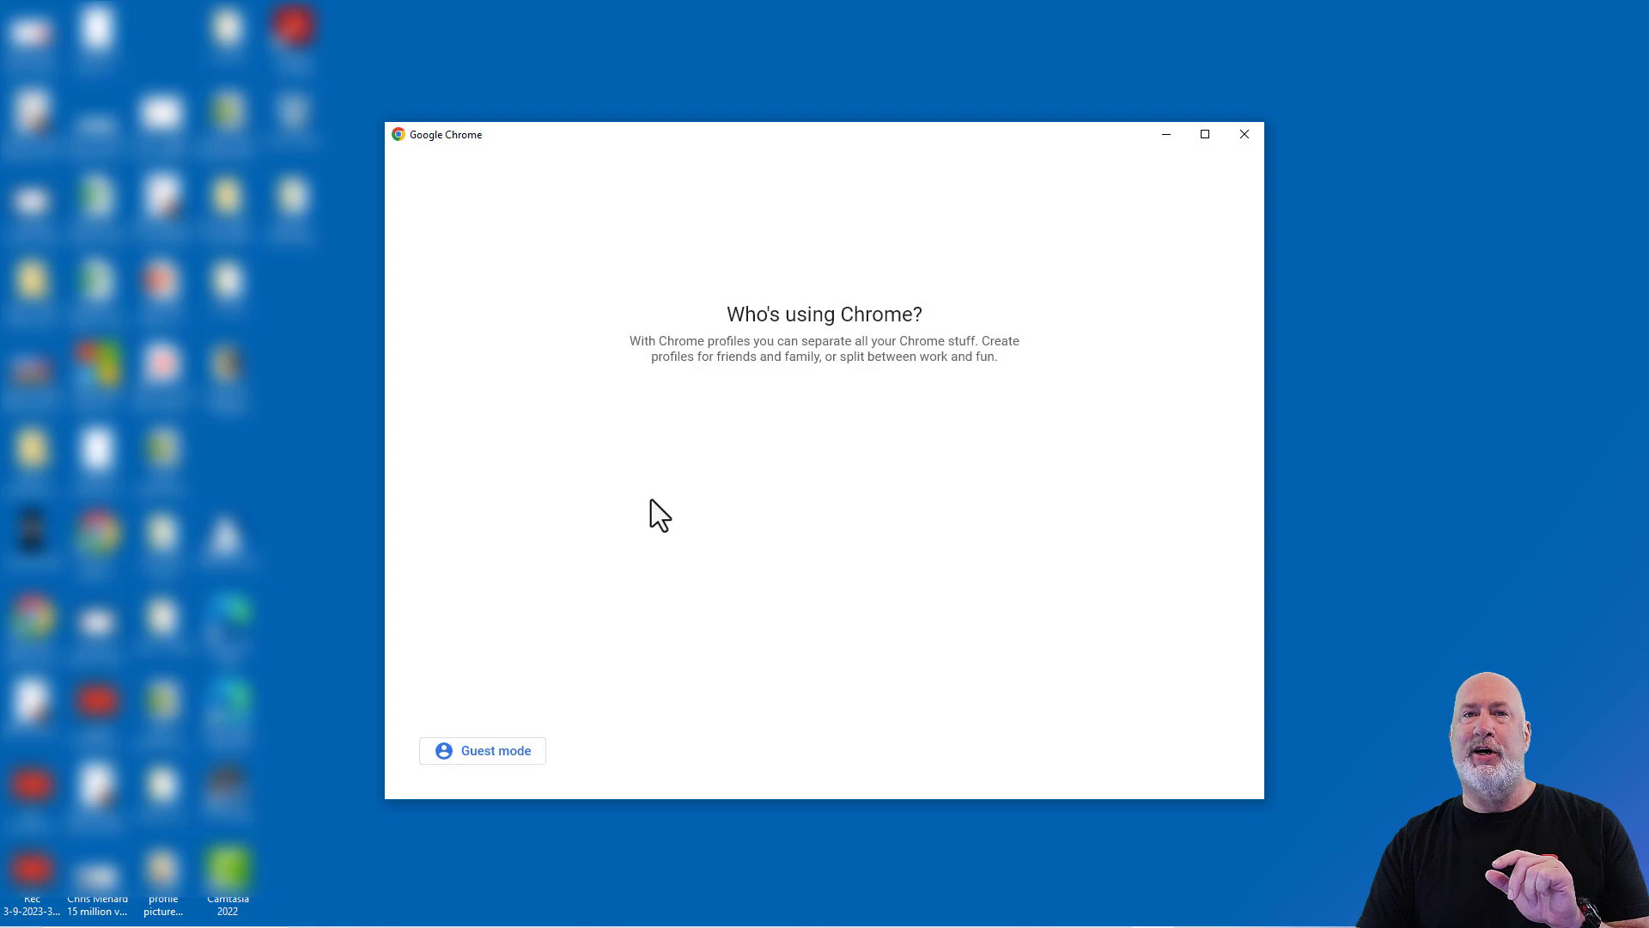
{"action": "left_click", "coordinate": [601, 557]}
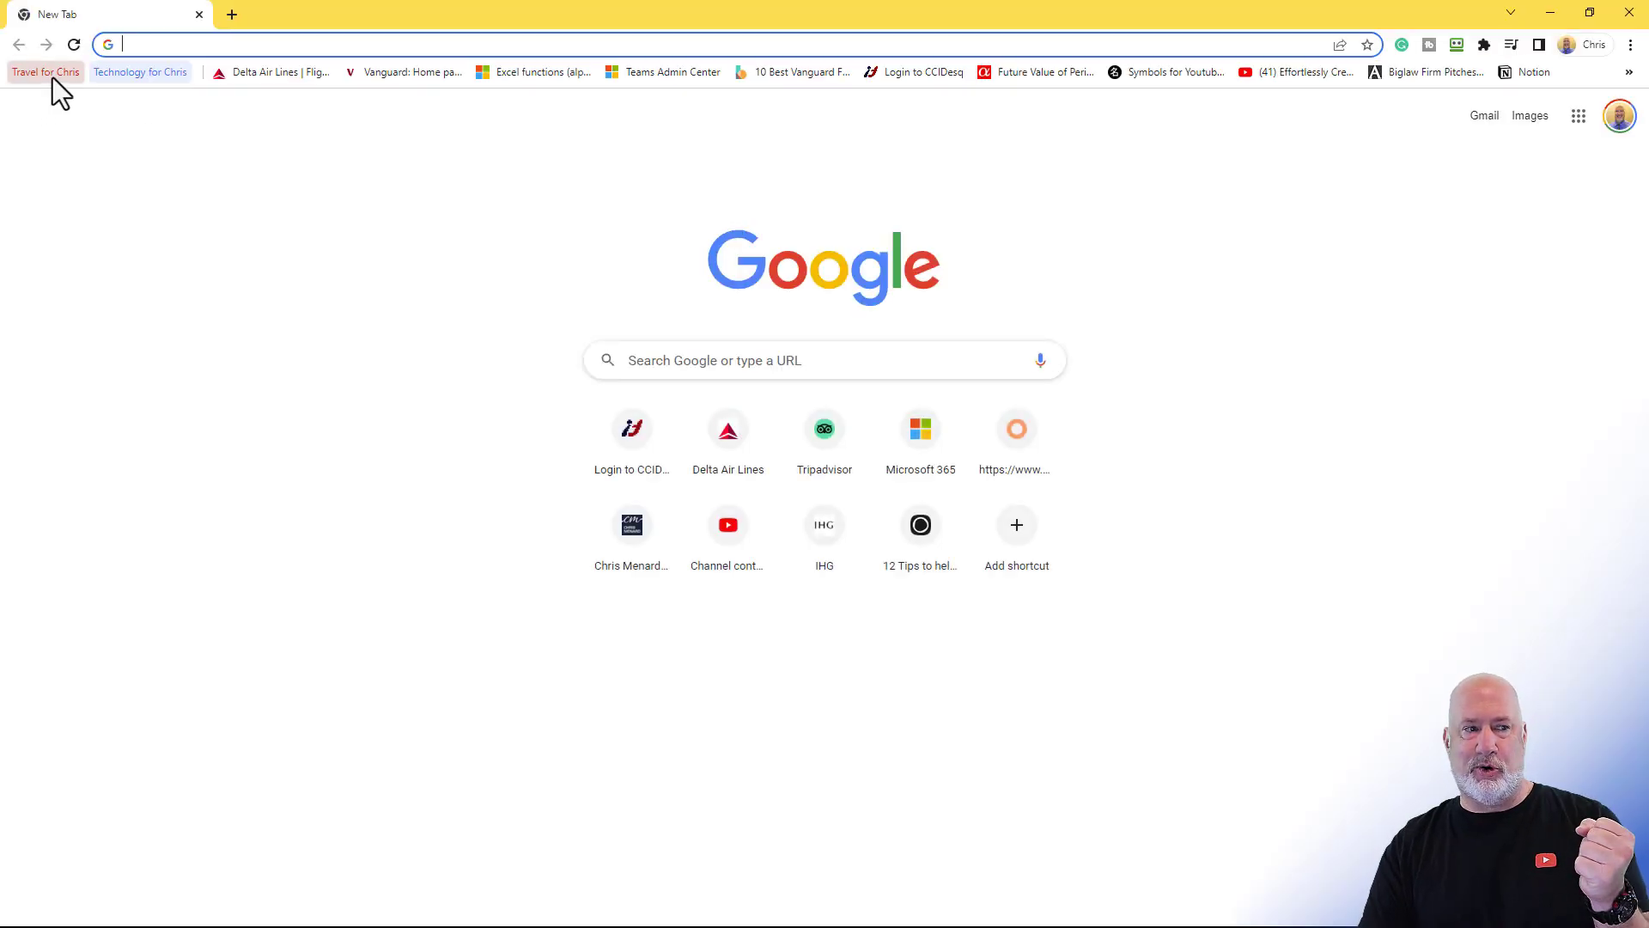
{"action": "left_click", "coordinate": [54, 77]}
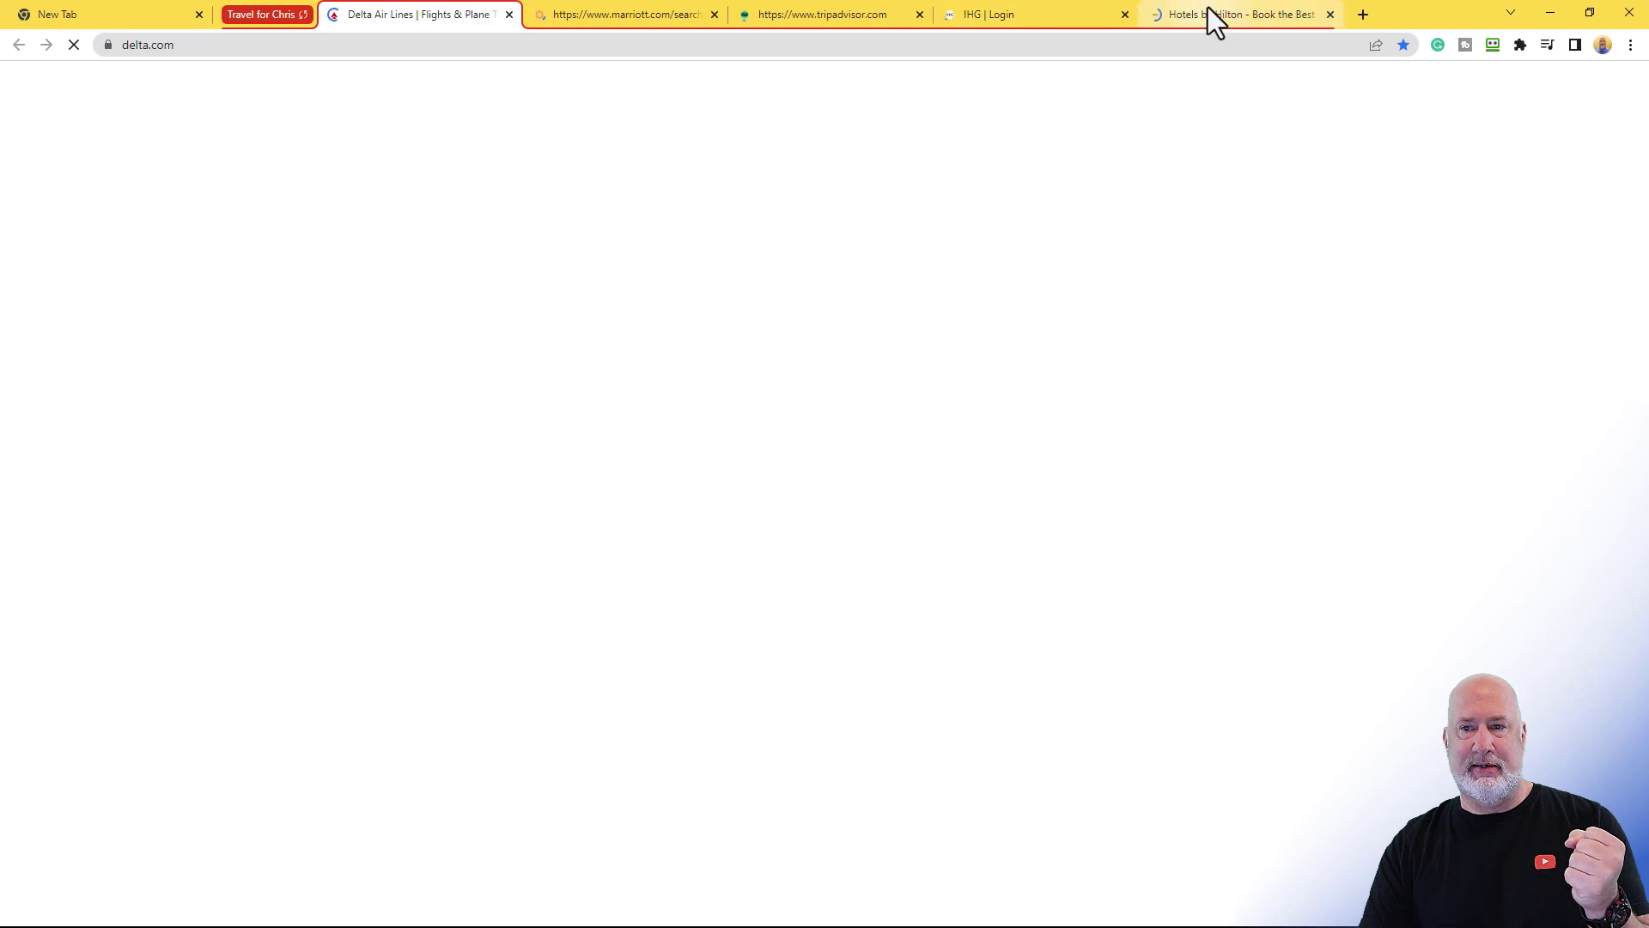
{"action": "left_click", "coordinate": [1231, 21]}
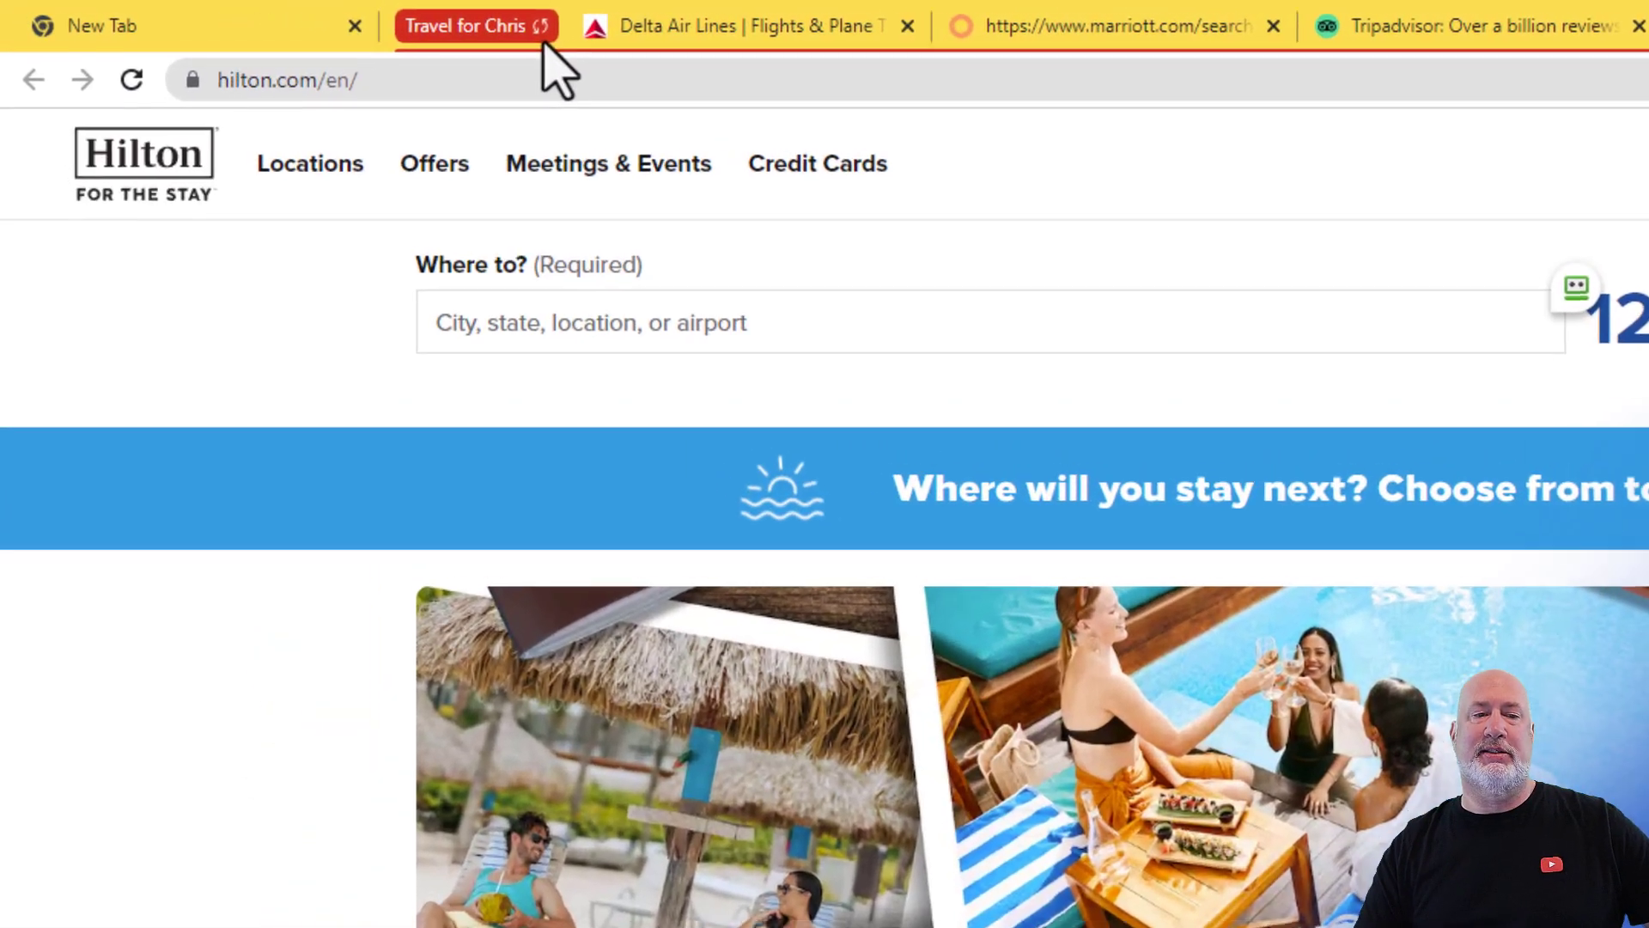
Turn off Save group for the Travel tab group, then close Chrome
{"action": "right_click", "coordinate": [1043, 34]}
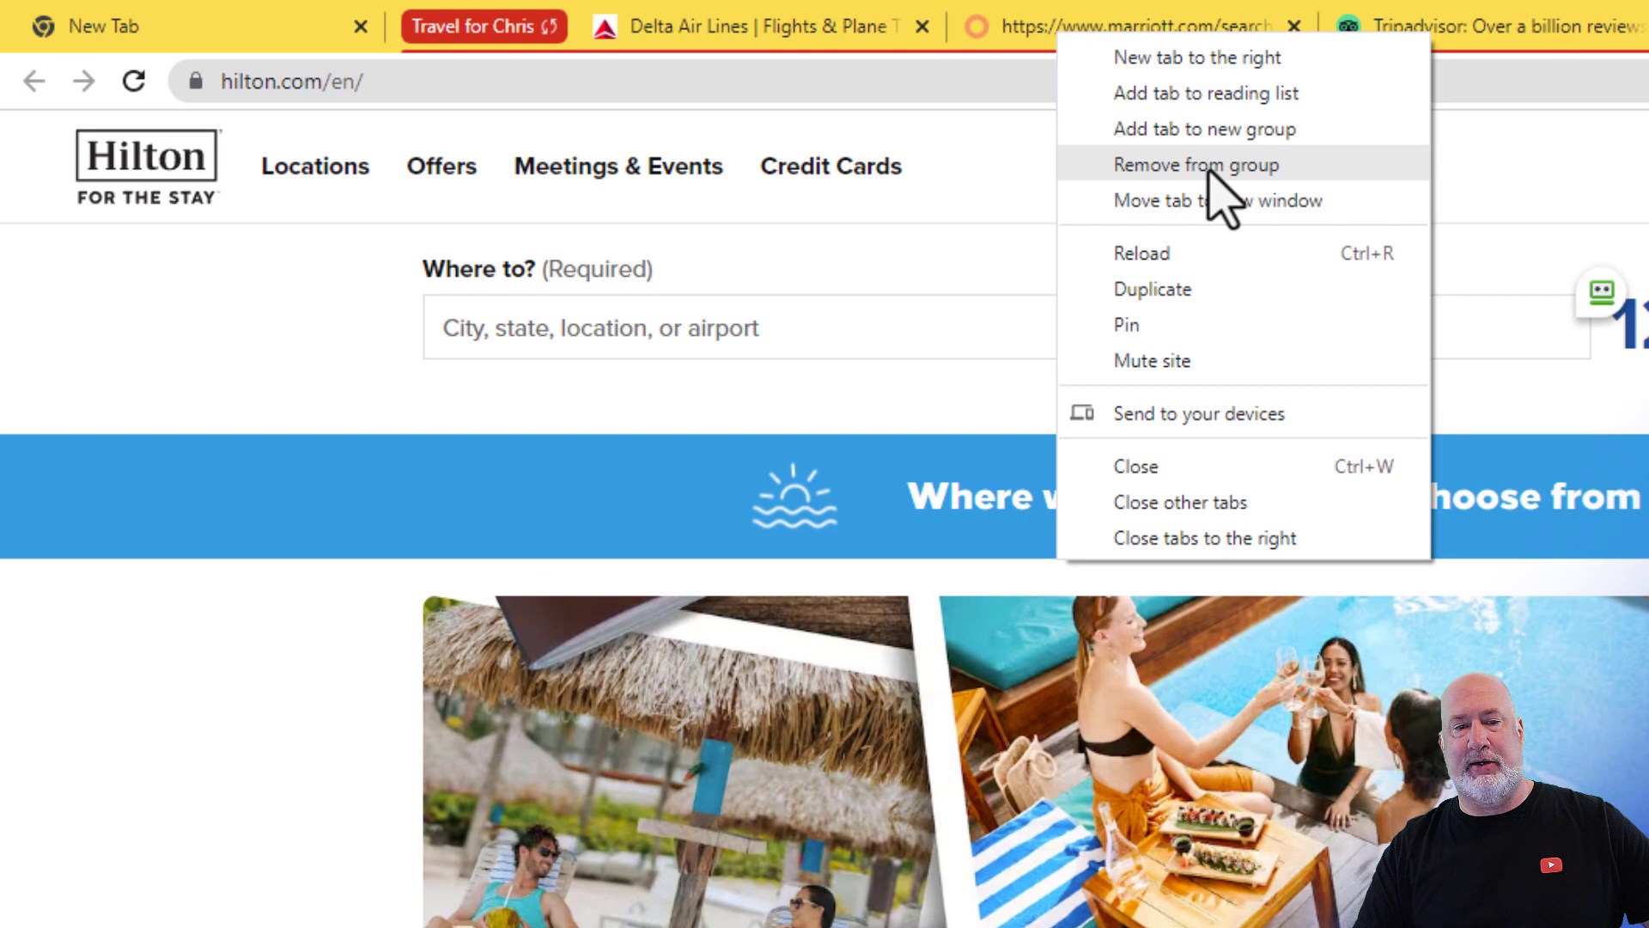
{"action": "left_click", "coordinate": [509, 31]}
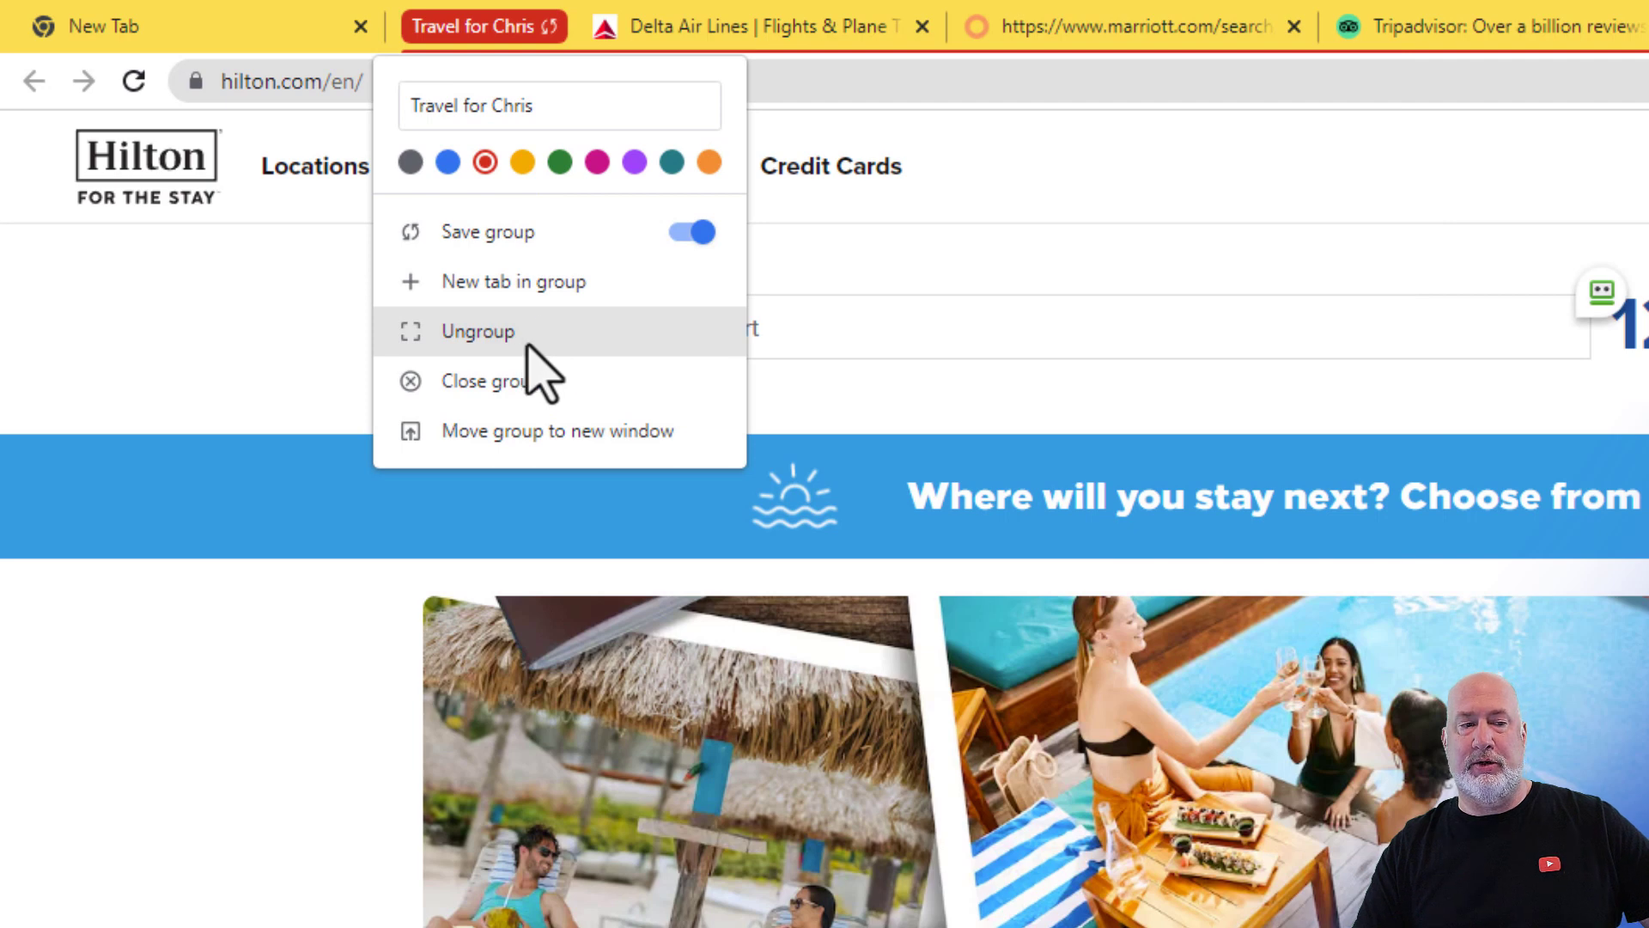
{"action": "left_click", "coordinate": [688, 239]}
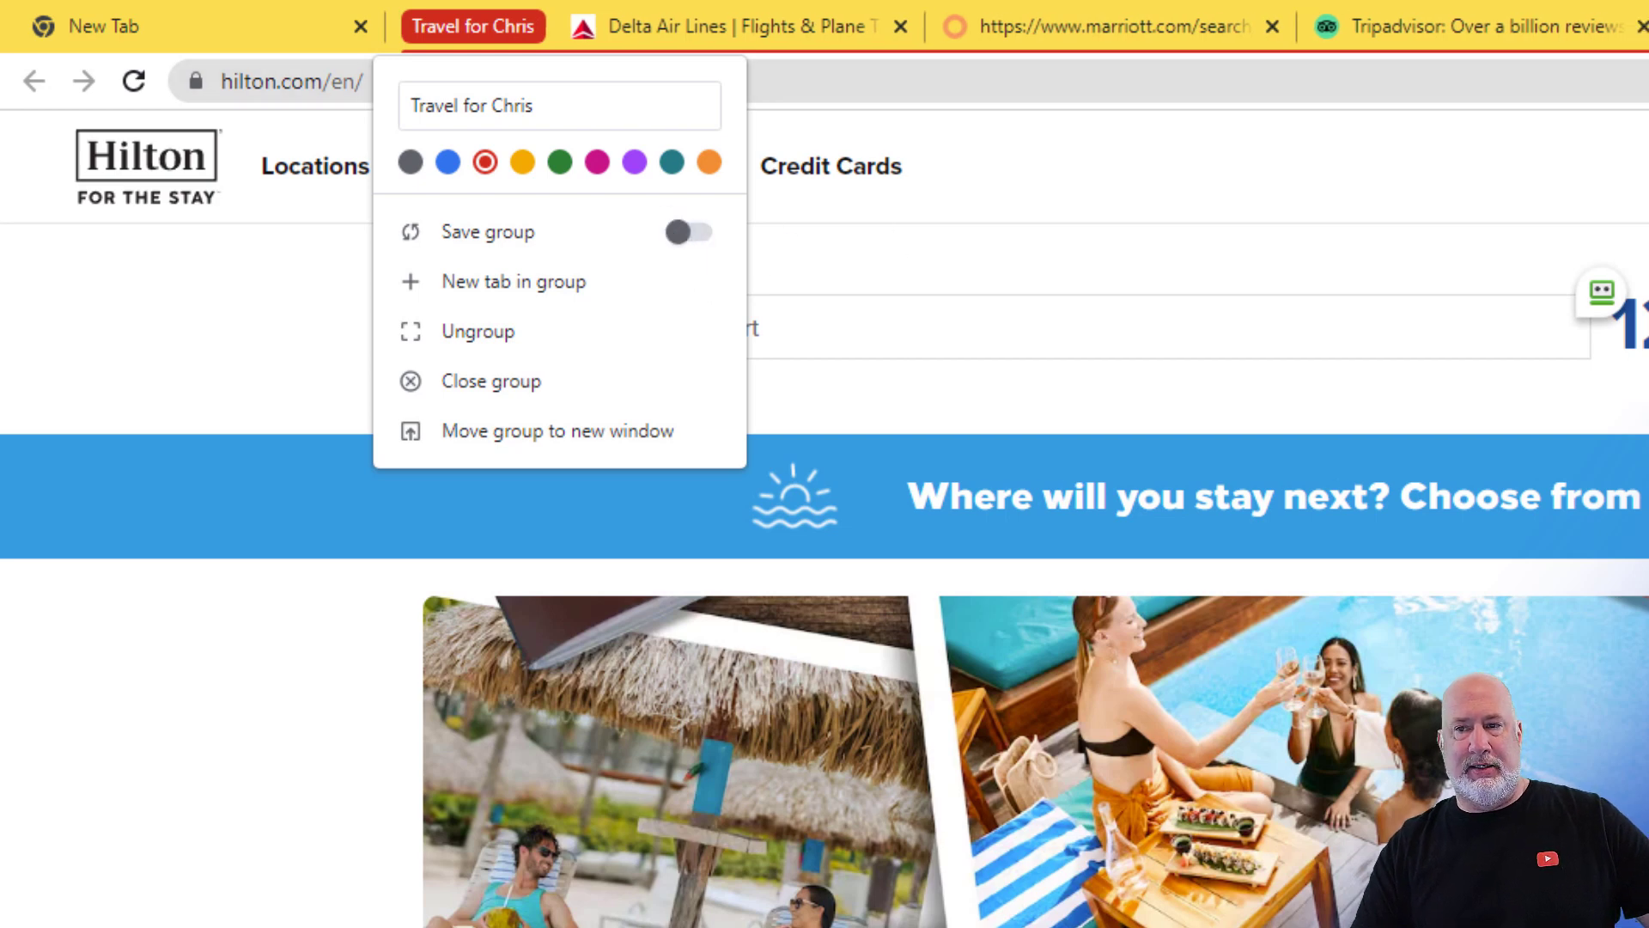
{"action": "left_click", "coordinate": [514, 282]}
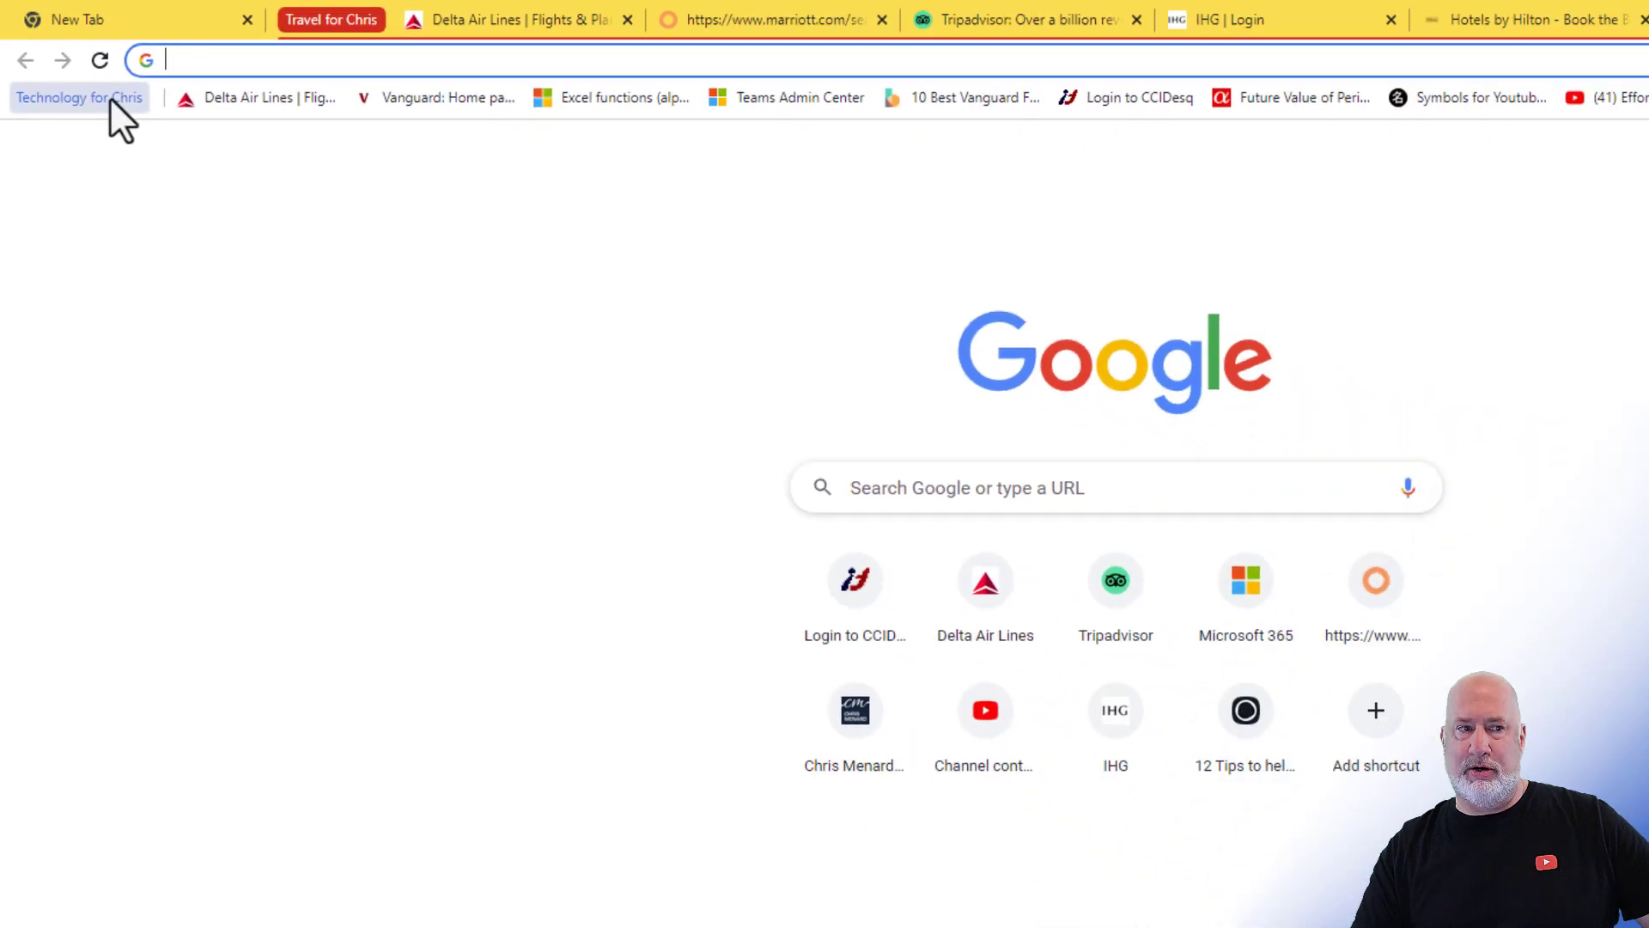
{"action": "left_click", "coordinate": [1628, 13]}
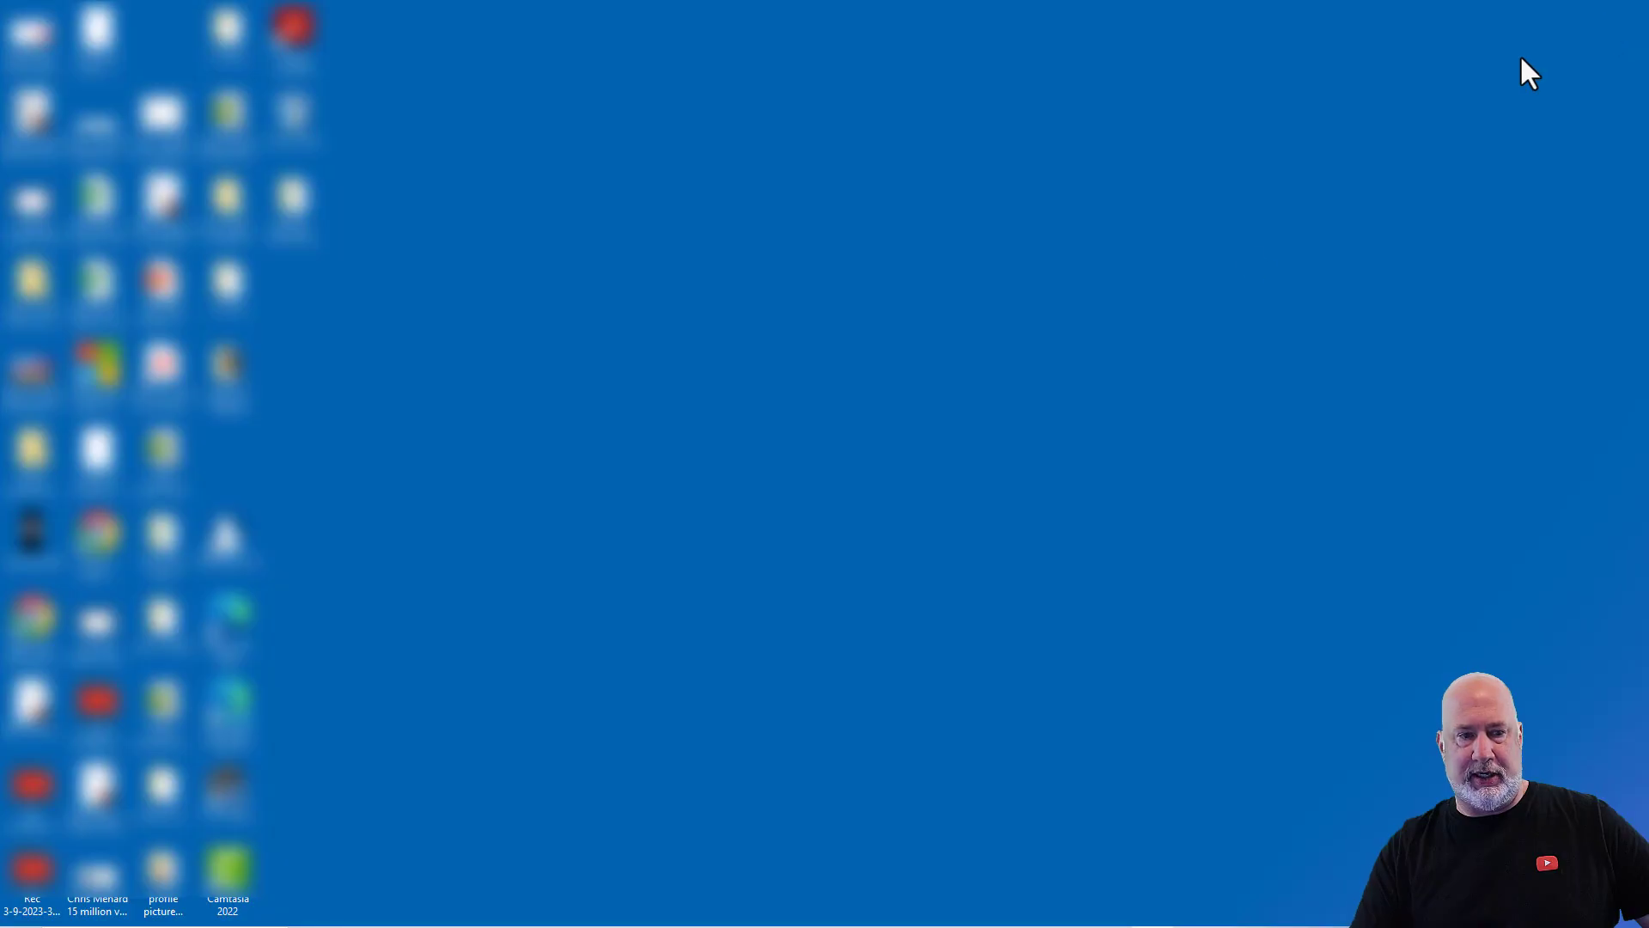
Relaunch Chrome from the taskbar and pick the main profile
{"action": "left_click", "coordinate": [437, 909]}
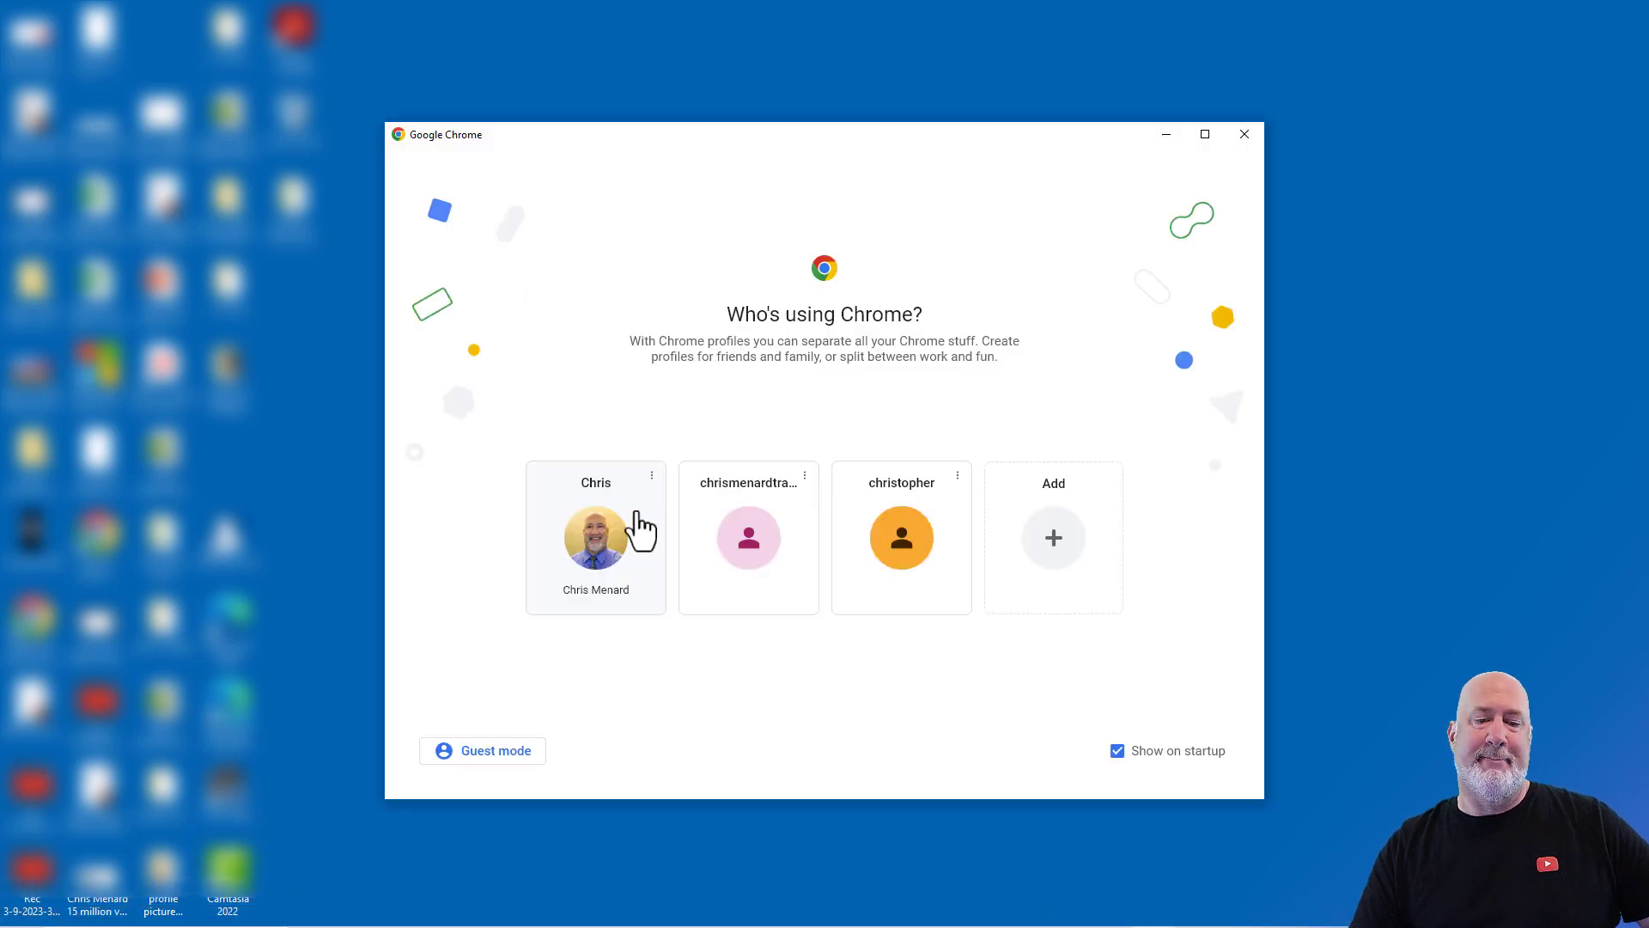
{"action": "left_click", "coordinate": [616, 532]}
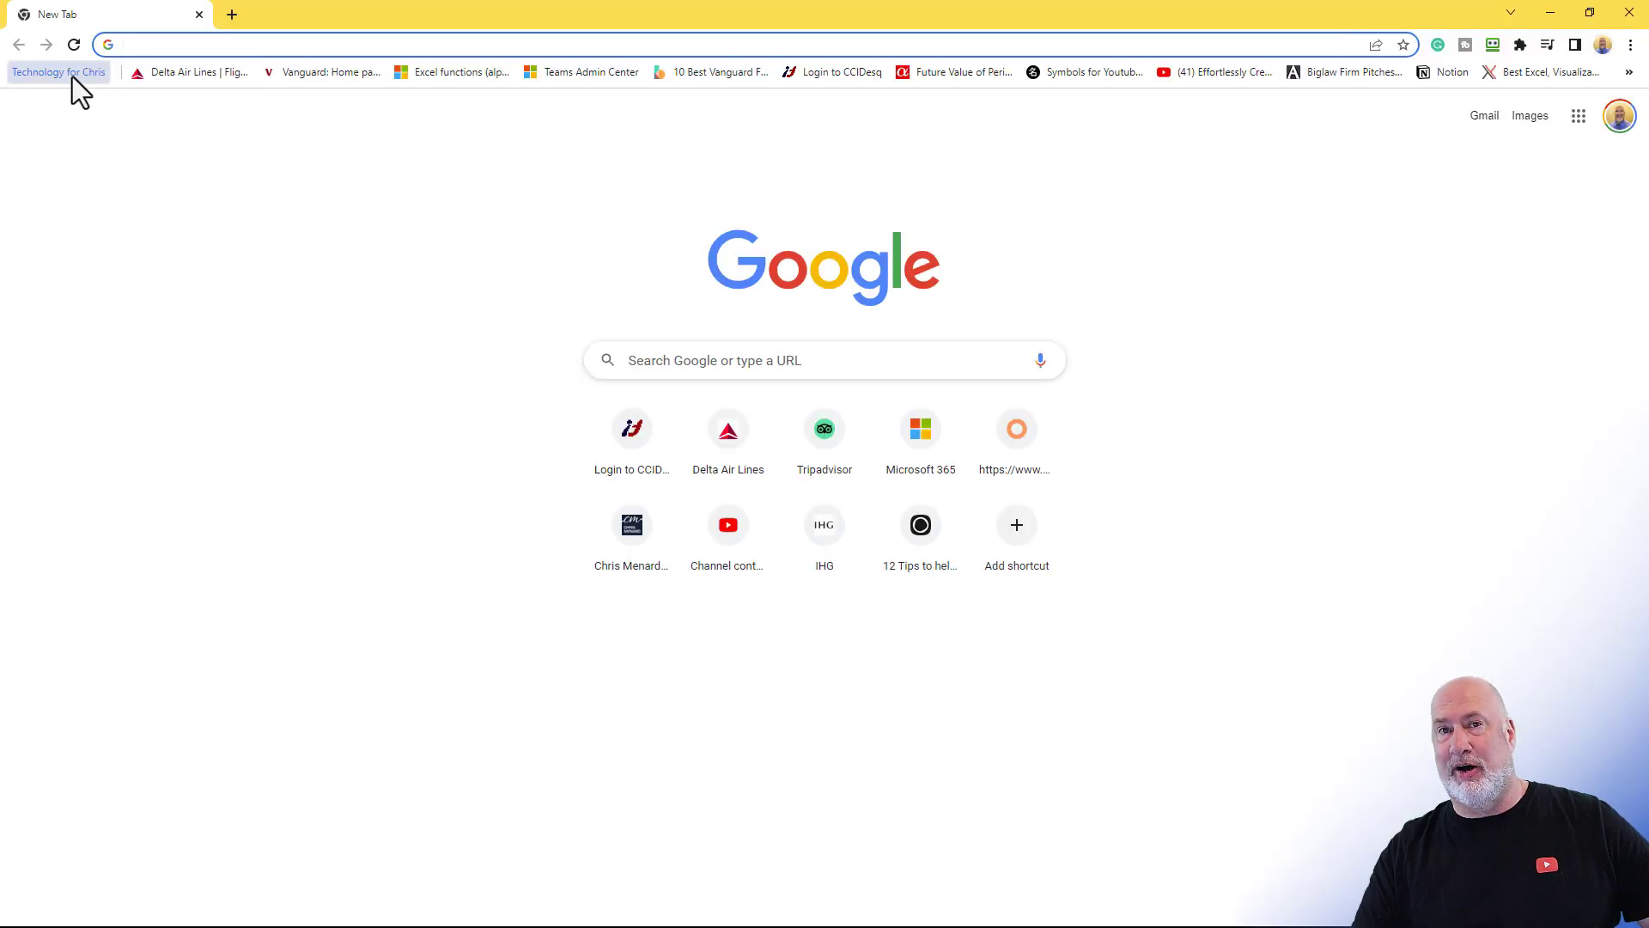